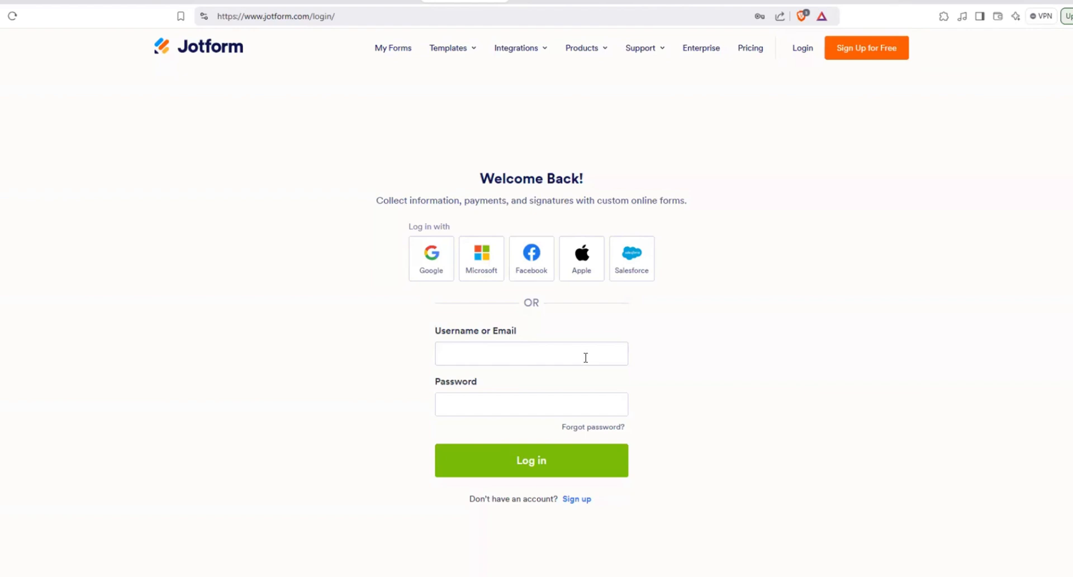
# Log in to Jotform with the account's e-mail address and the saved account password.
pyautogui.click(586, 358)
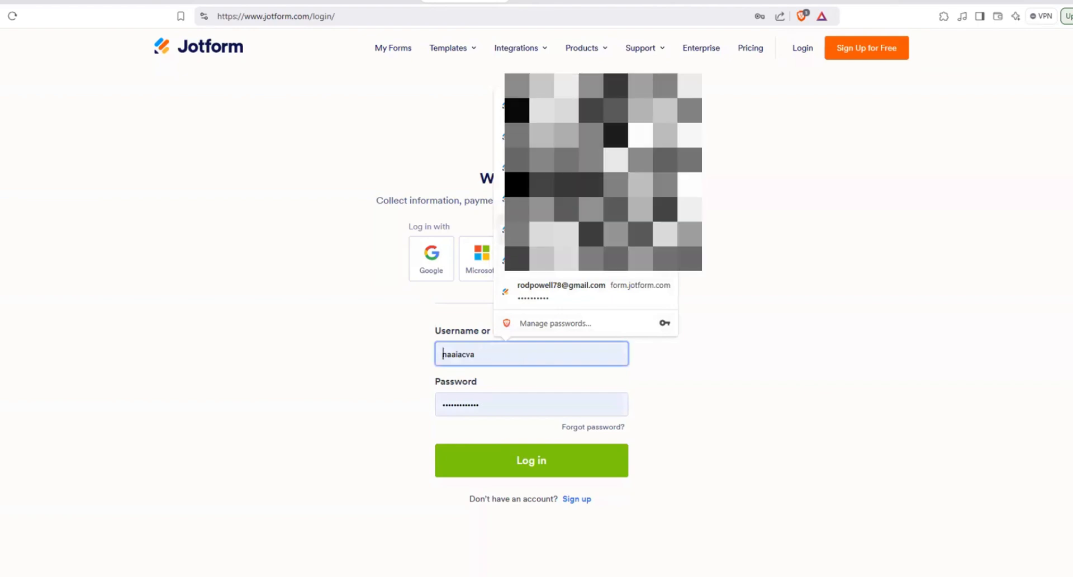
pyautogui.write('@gmail.com')
pyautogui.click(567, 268)
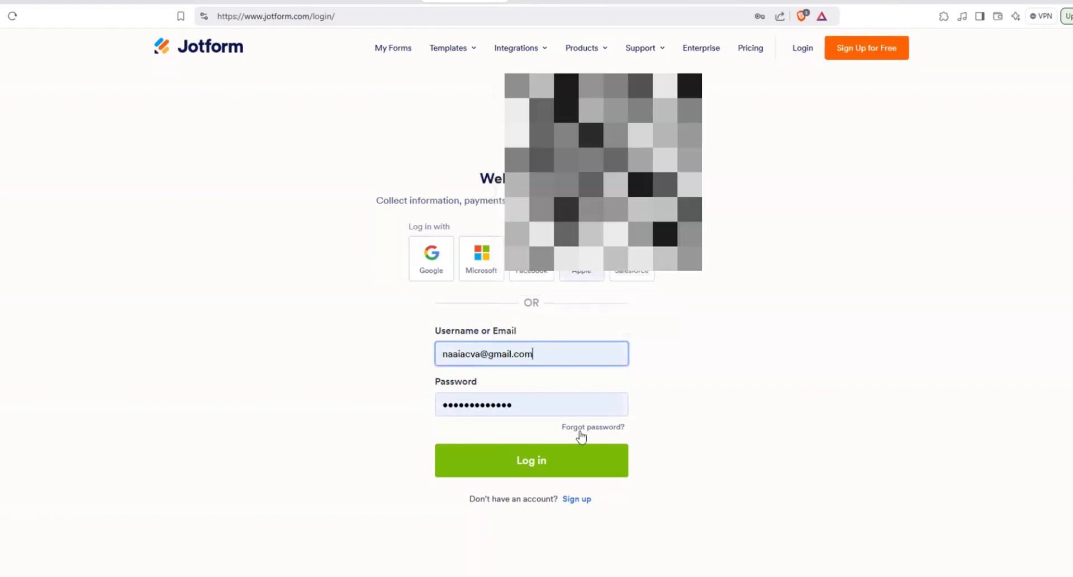
pyautogui.click(554, 465)
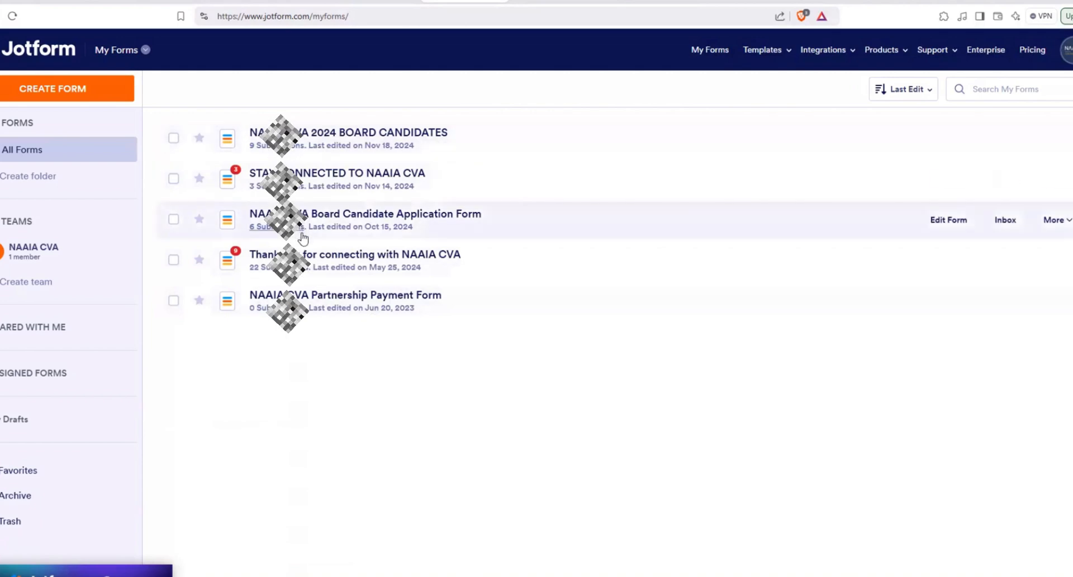
# Archive the "2024 BOARD CANDIDATES" form and the "Board Candidate Application Form".
pyautogui.click(174, 221)
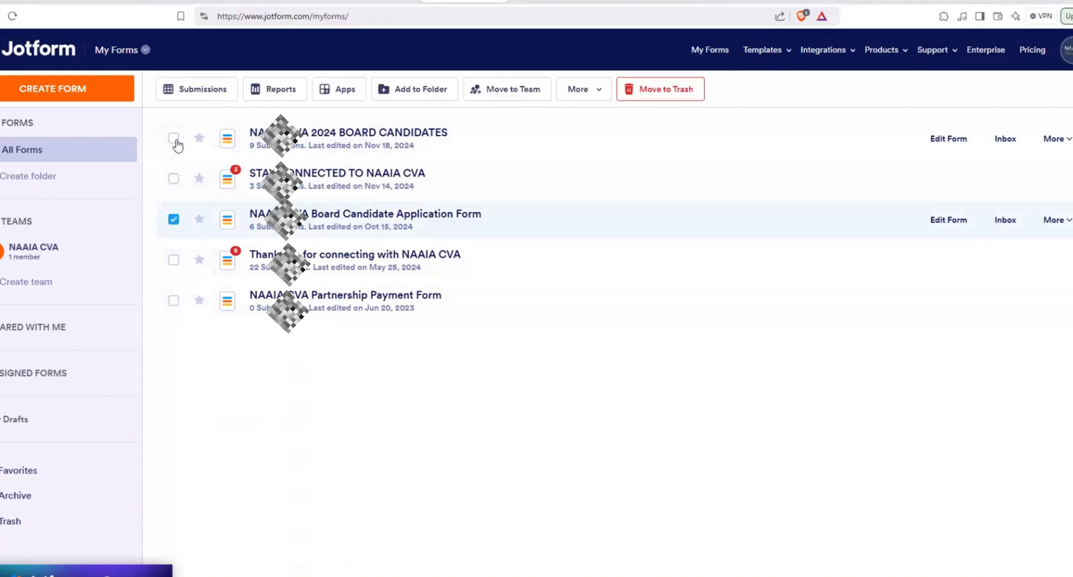
pyautogui.click(174, 138)
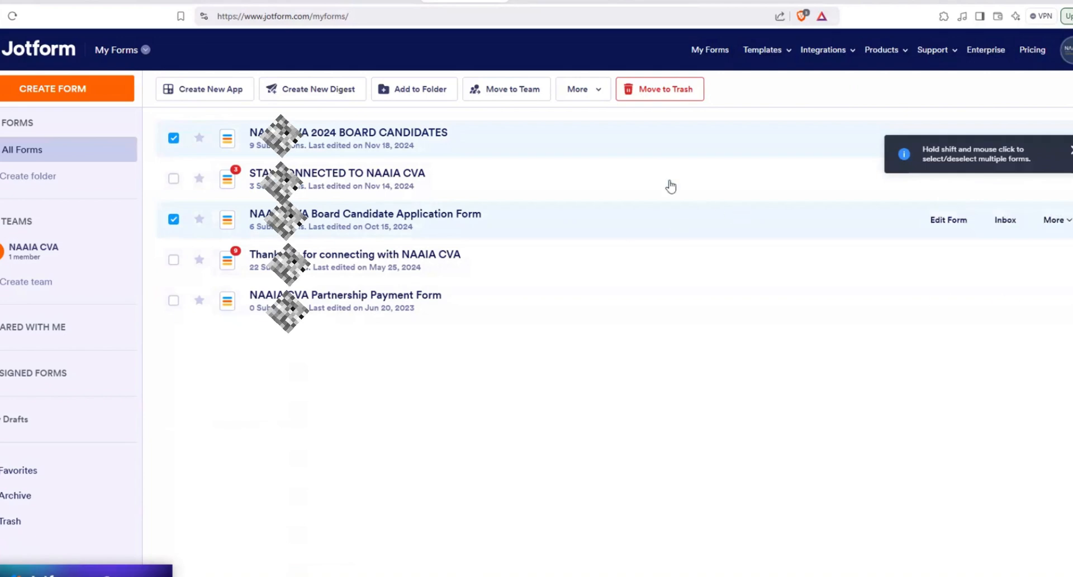
pyautogui.click(600, 93)
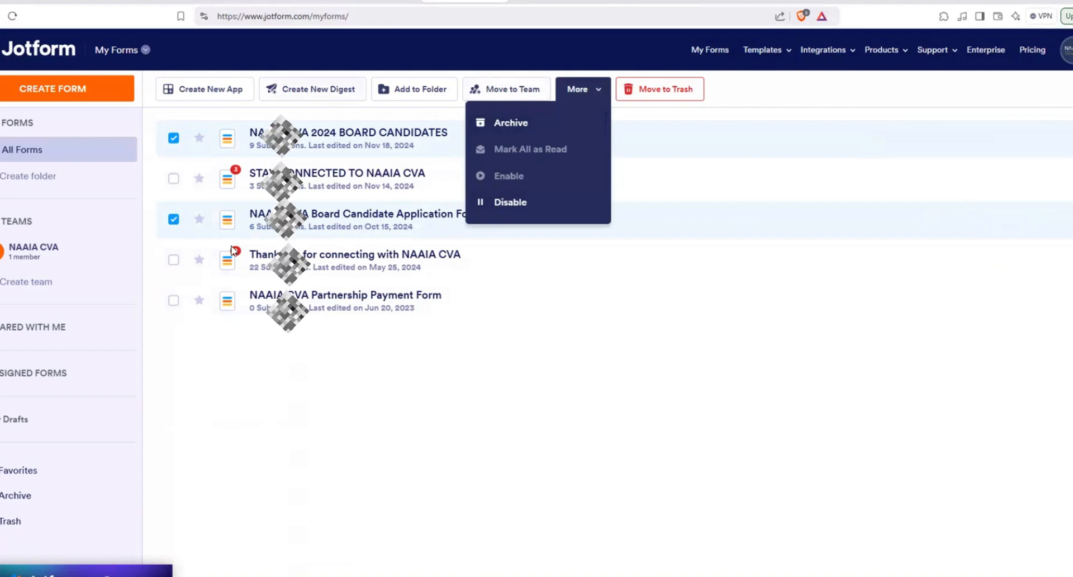
pyautogui.click(506, 127)
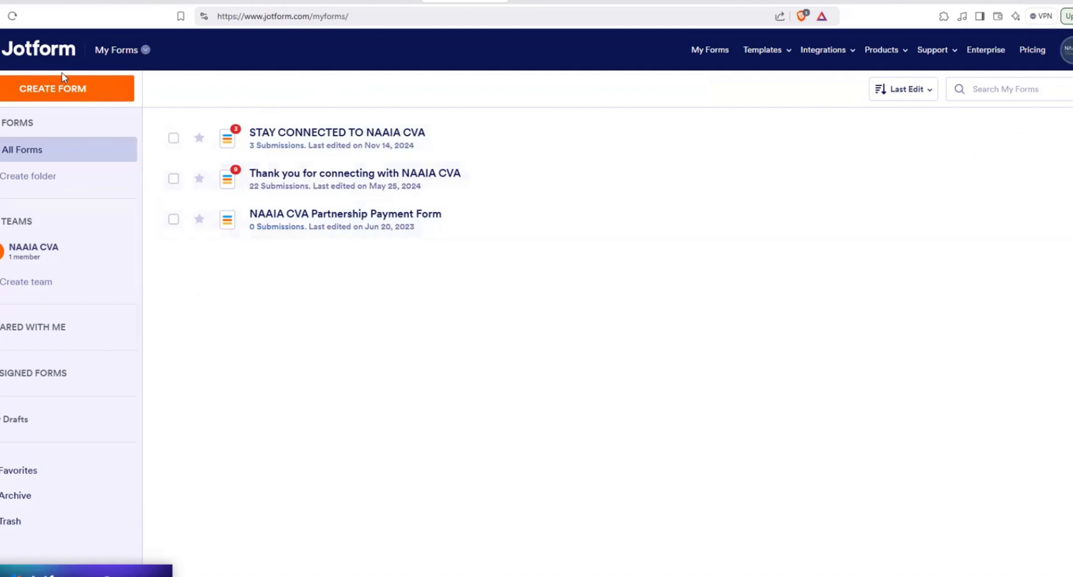
# Start a new form from a template and review the chapter event input questions in the Gmail message.
pyautogui.click(38, 96)
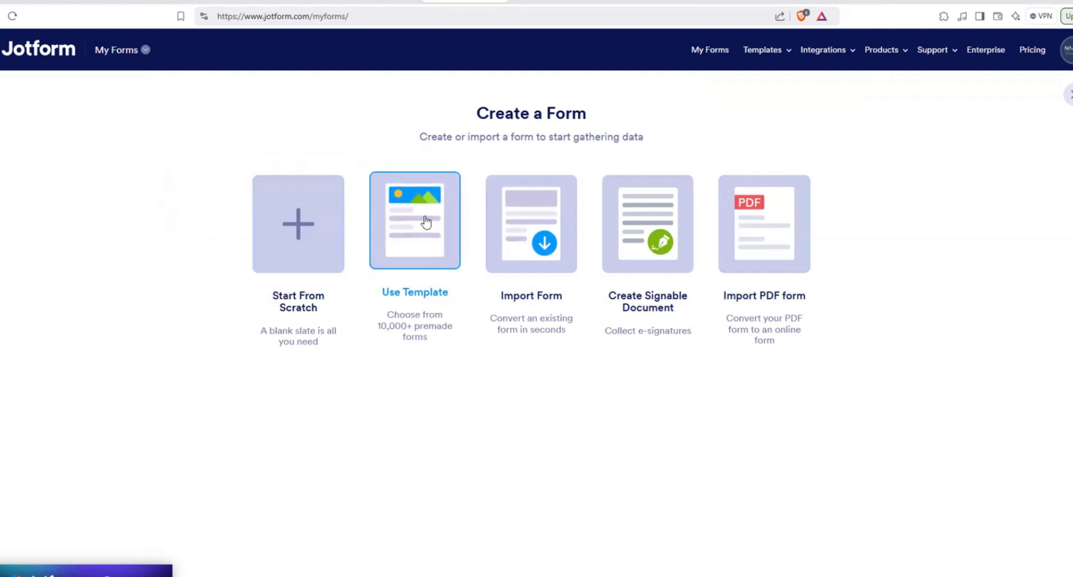
pyautogui.click(427, 220)
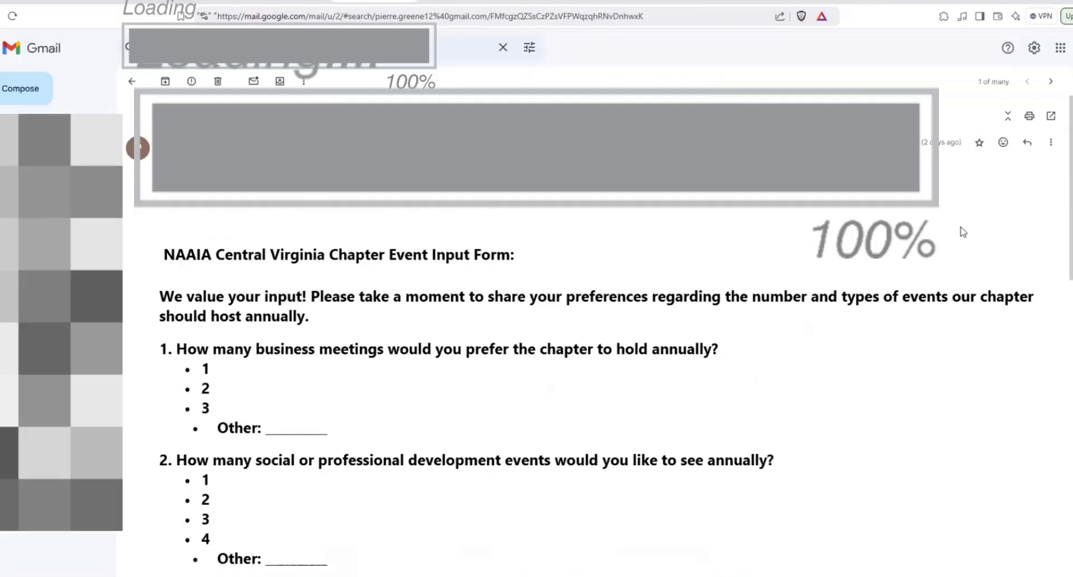
pyautogui.moveTo(1071, 211); pyautogui.dragTo(1071, 245)
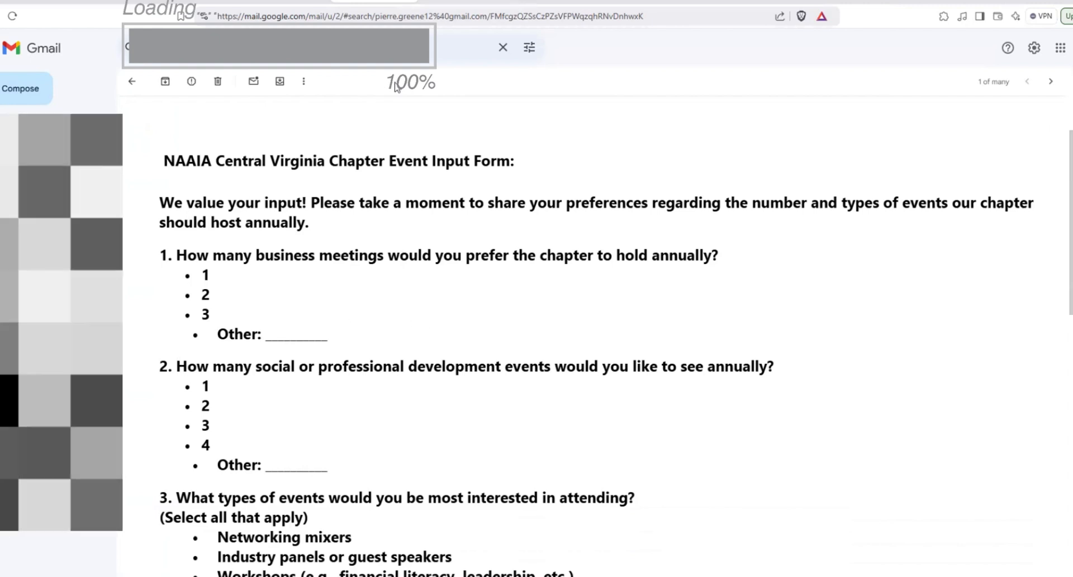
pyautogui.click(459, 3)
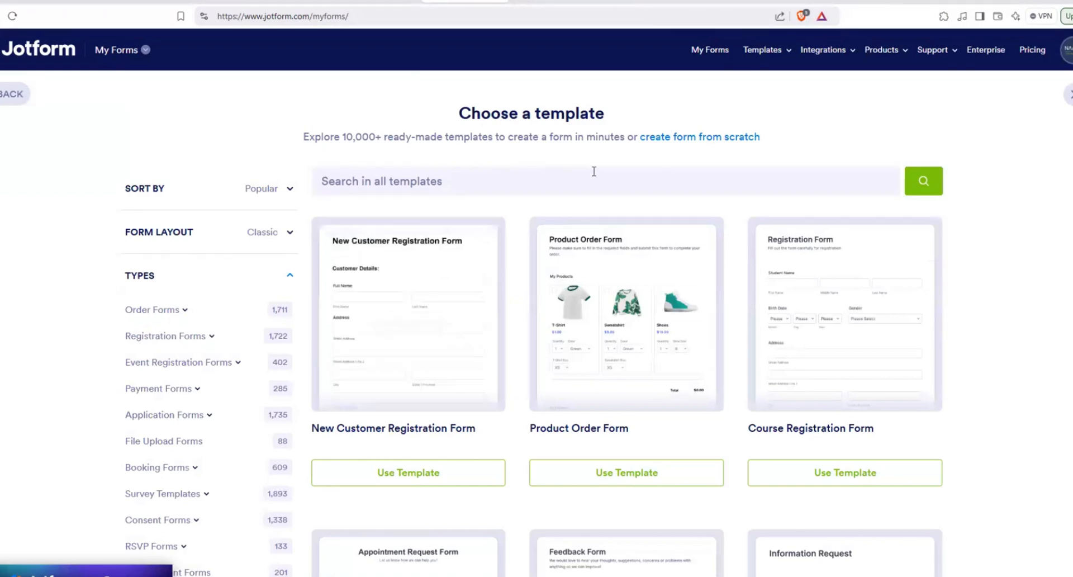
# Search the Jotform templates for "poll", preview the E-learning Poll template and use it for the new form.
pyautogui.click(690, 175)
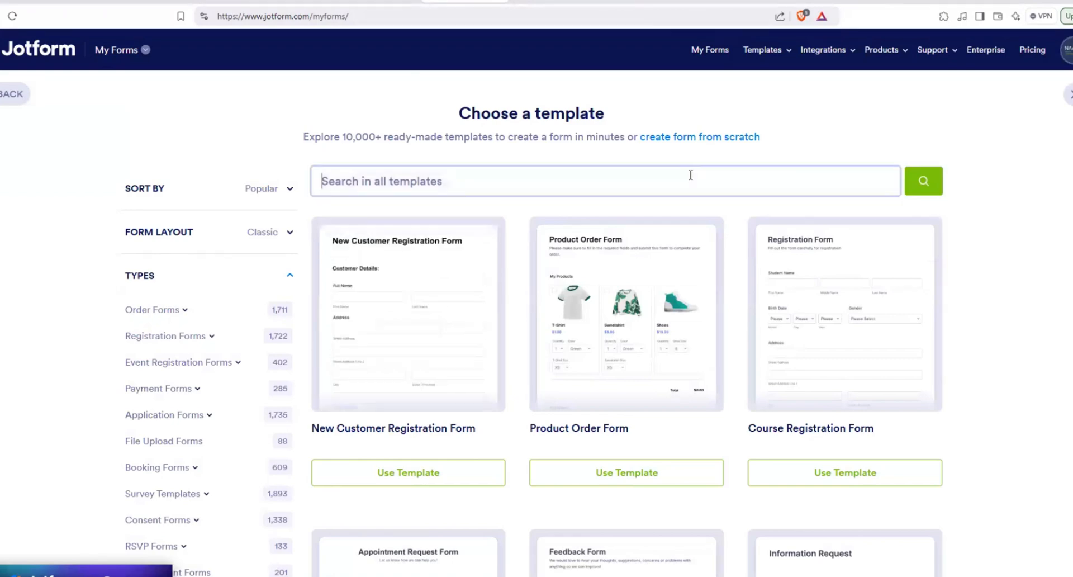
pyautogui.write('poll')
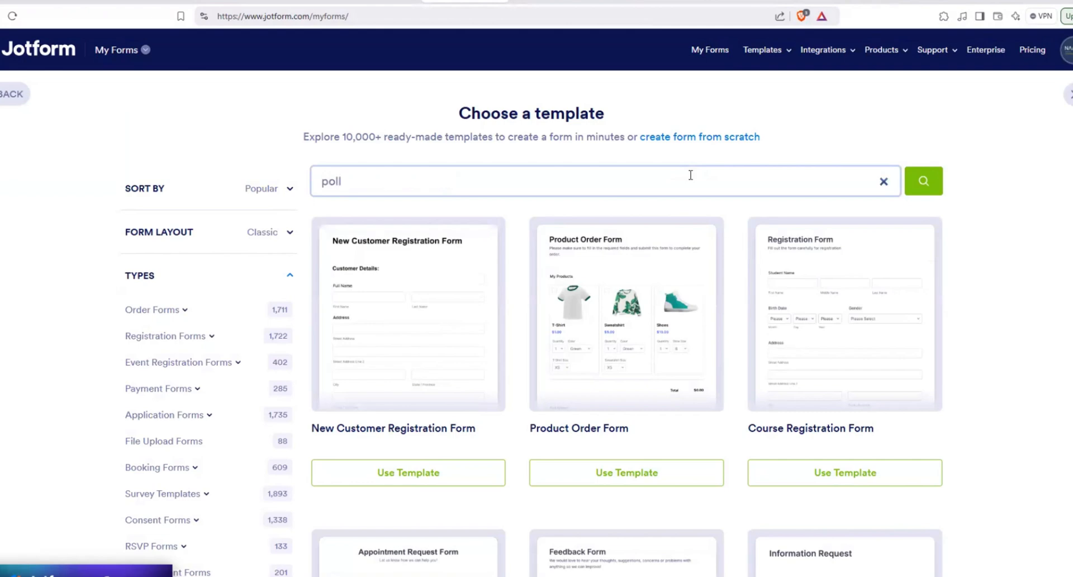
pyautogui.click(925, 185)
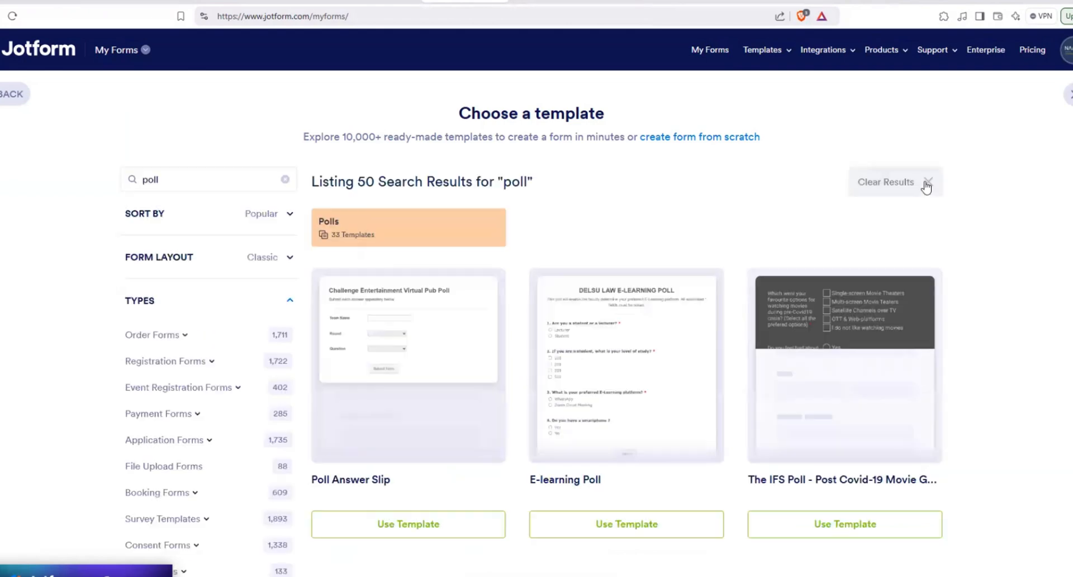
pyautogui.moveTo(662, 357)
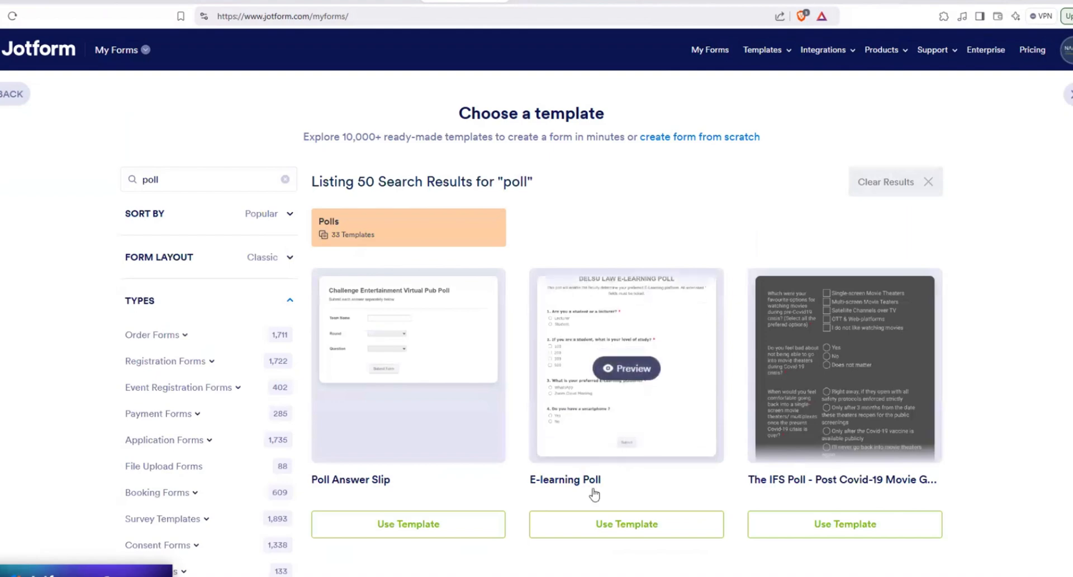
pyautogui.click(686, 335)
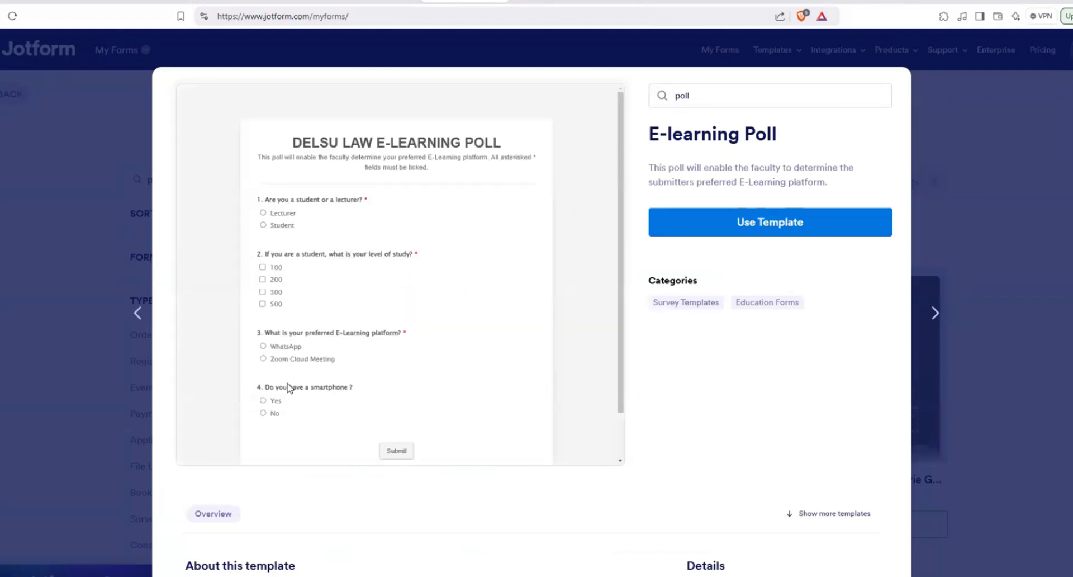
pyautogui.click(759, 235)
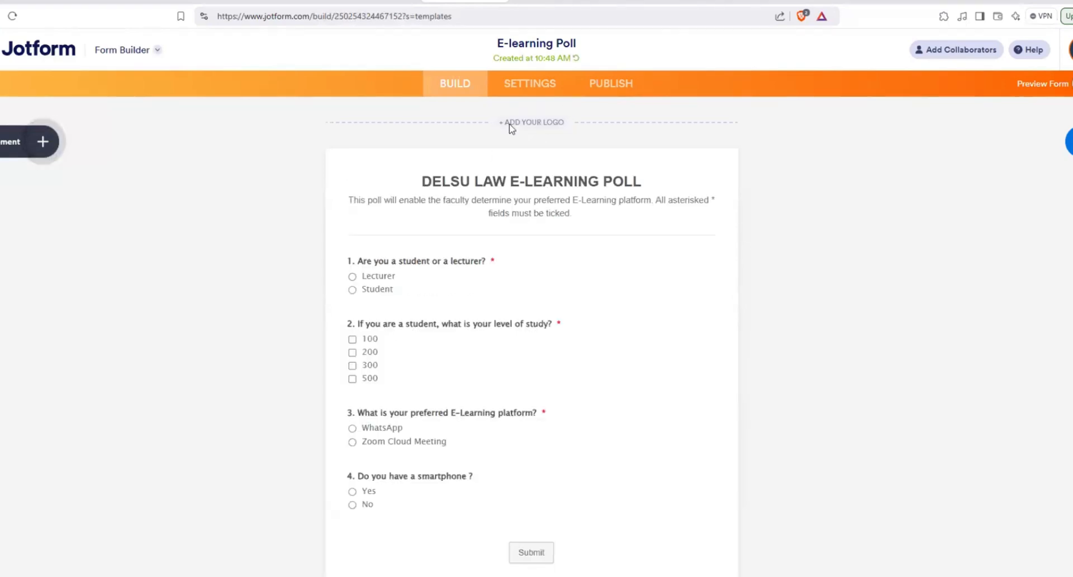
# Add the dark NAAIA Central Virginia logo from the stored images above the form.
pyautogui.click(544, 128)
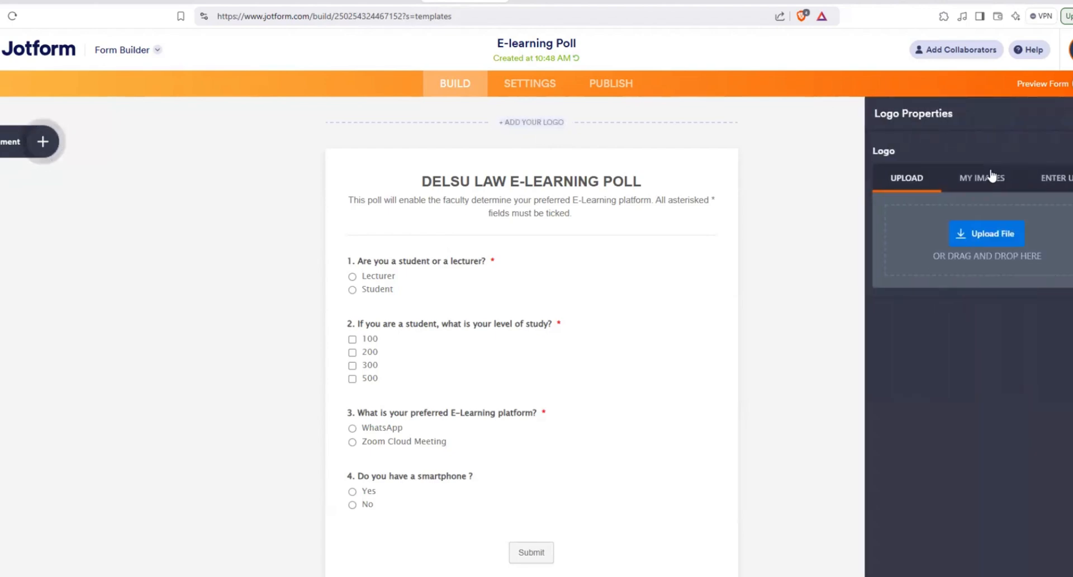
pyautogui.click(991, 177)
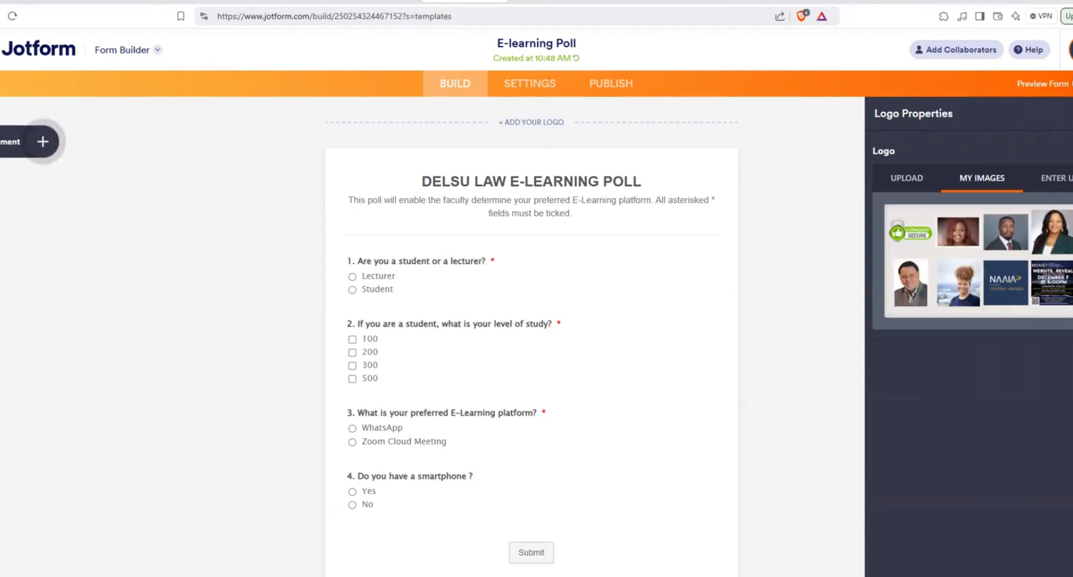
pyautogui.scroll(-1, 979, 261)
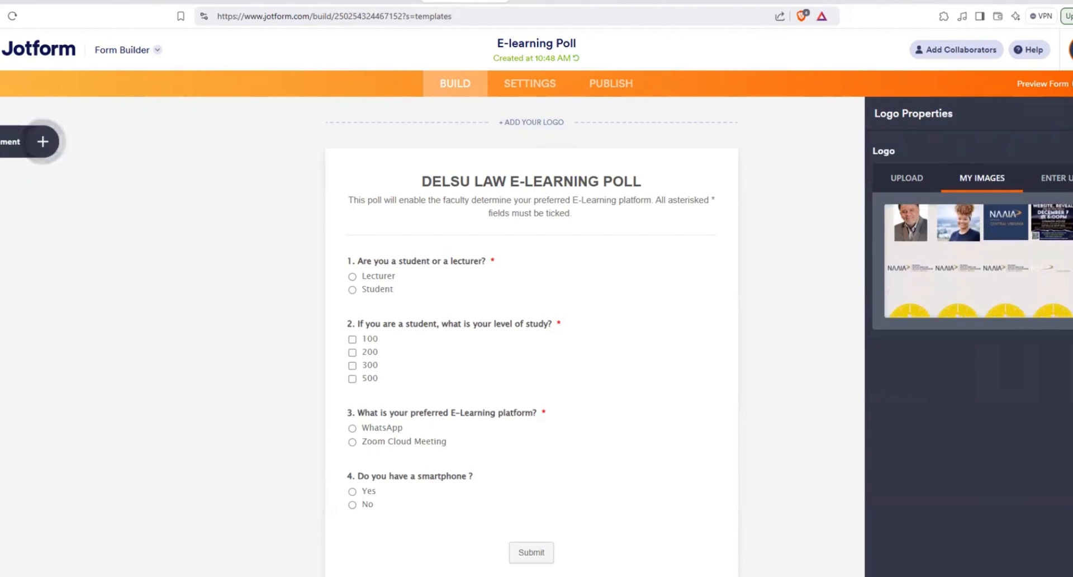
pyautogui.click(910, 269)
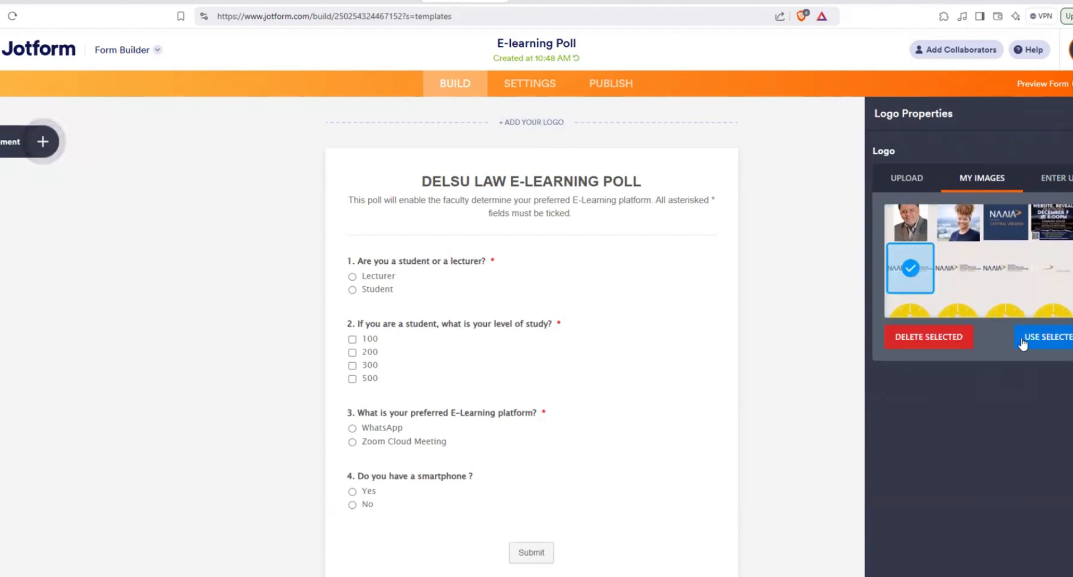
pyautogui.click(1047, 338)
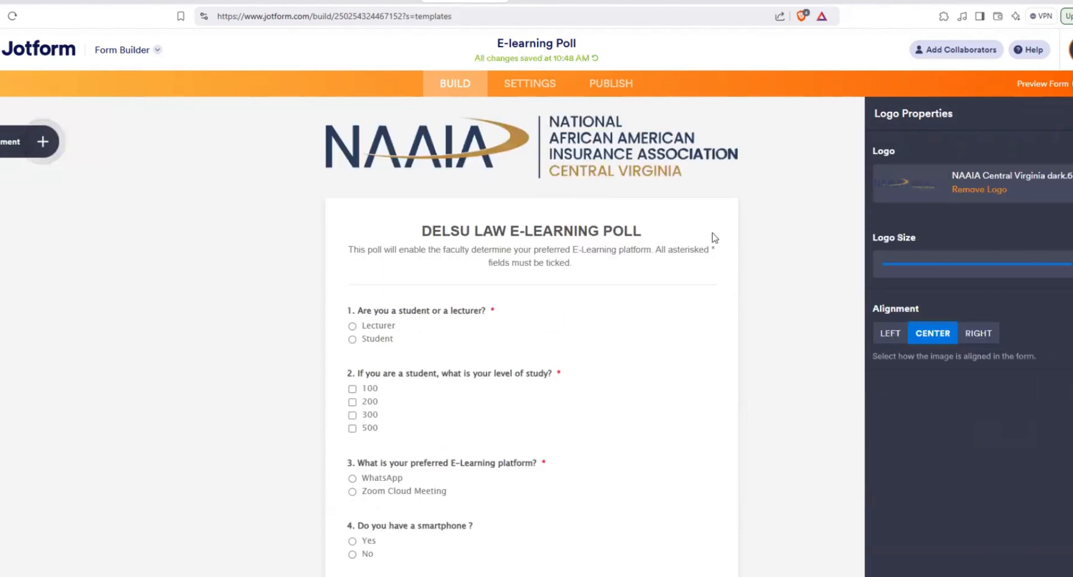
pyautogui.click(576, 198)
pyautogui.click(569, 171)
pyautogui.click(654, 187)
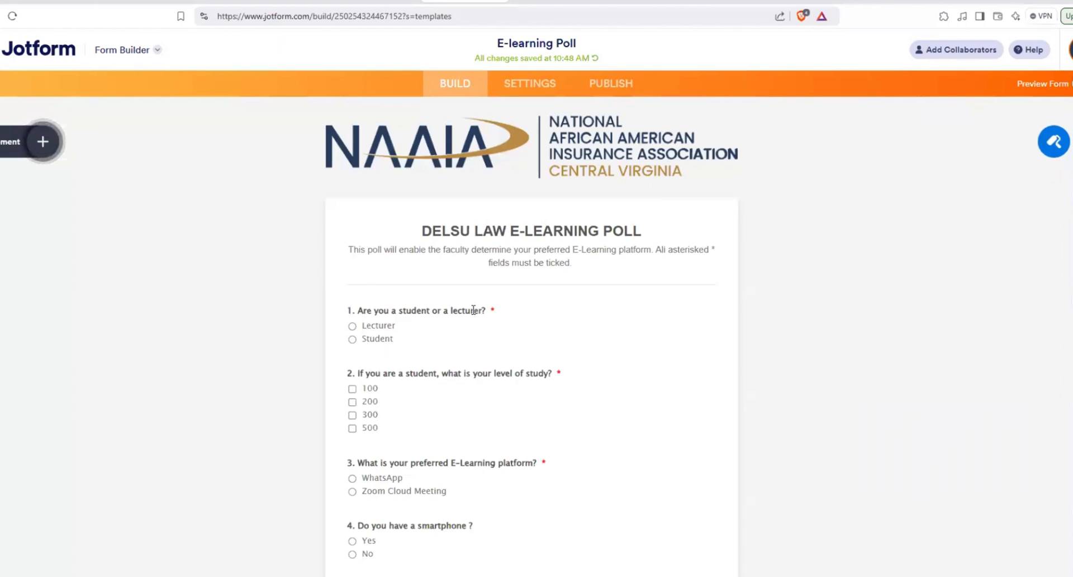
# Replace the form heading with "NAAIA Central Virginia Chapter Event Input Form:" copied from the Gmail message.
pyautogui.click(472, 266)
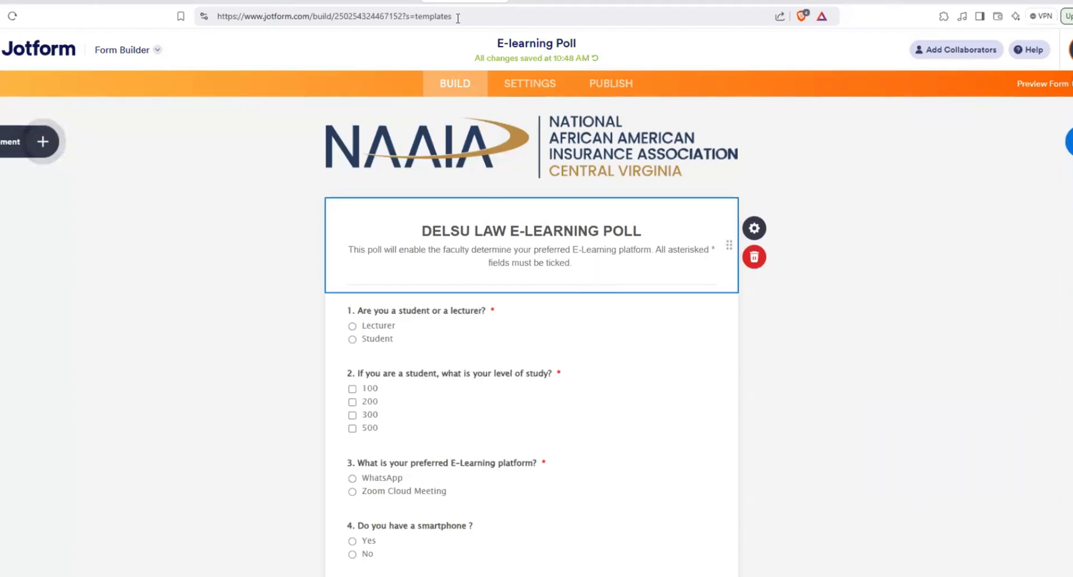
pyautogui.click(391, 1)
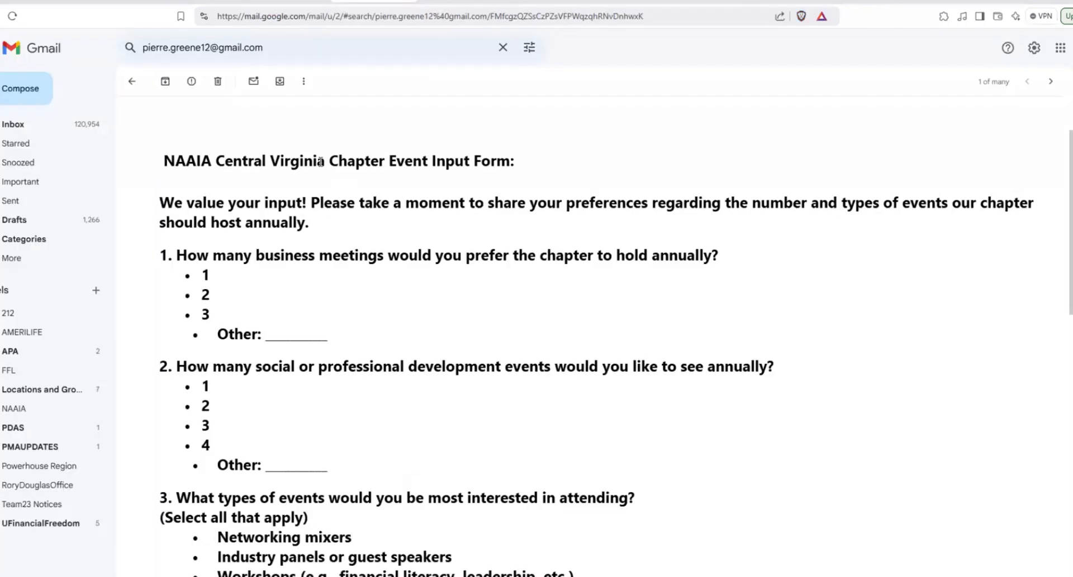
pyautogui.tripleClick(320, 162)
pyautogui.hotkey('ctrl', 'c')
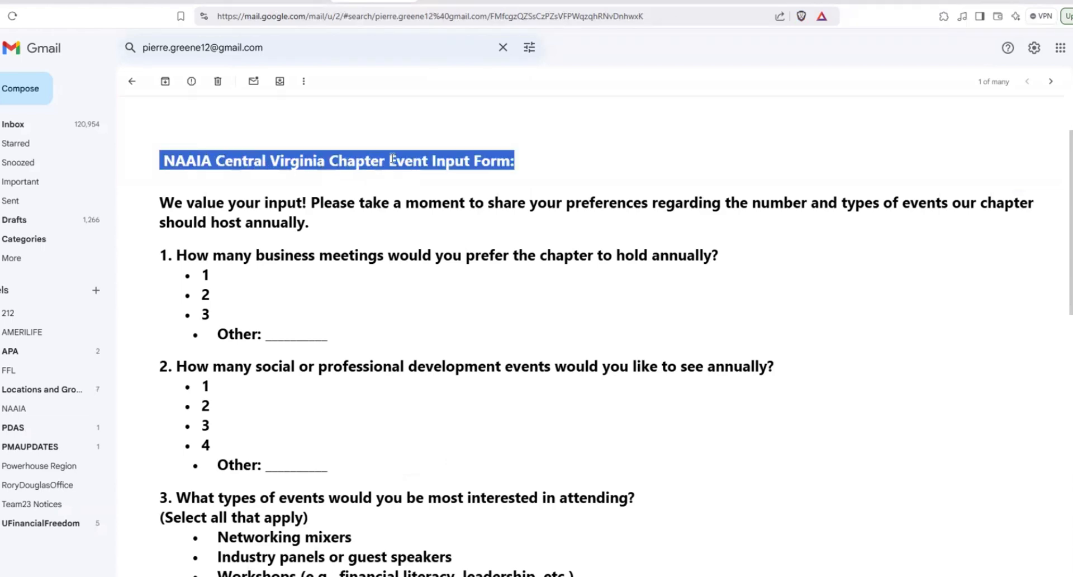
pyautogui.click(459, 5)
pyautogui.tripleClick(502, 247)
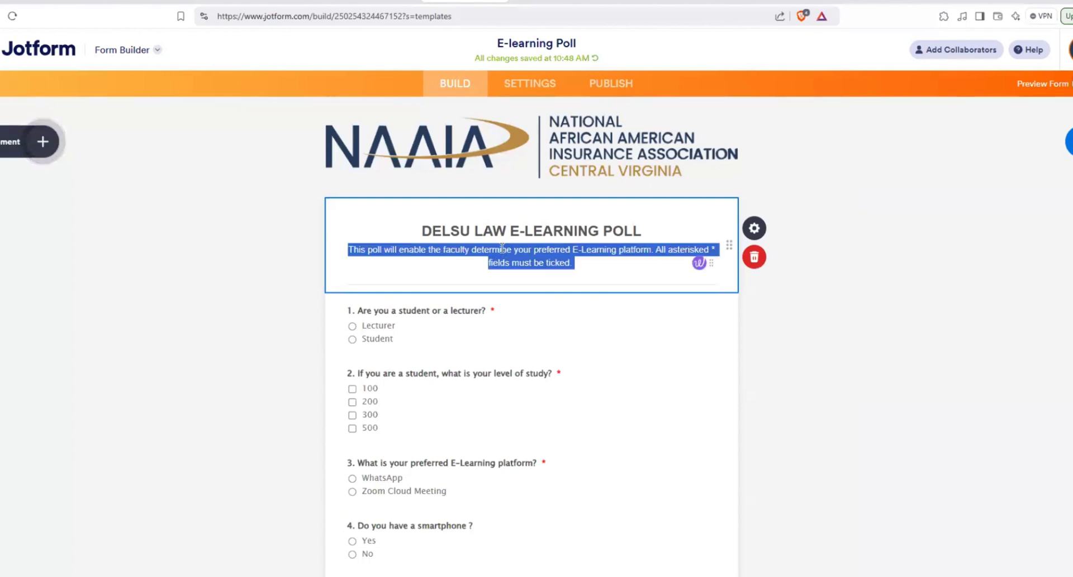
pyautogui.press('Right')
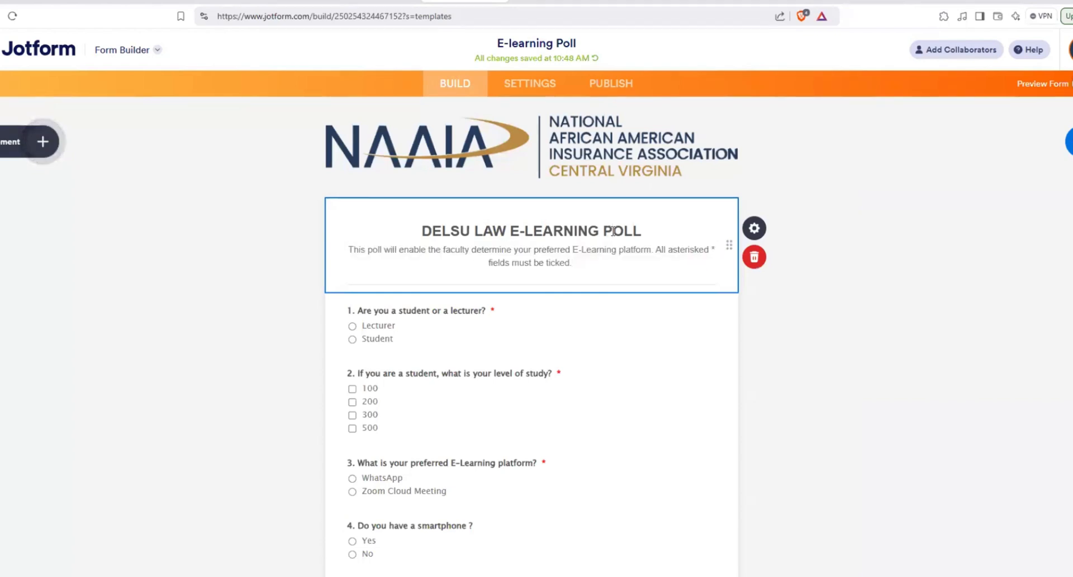
pyautogui.tripleClick(613, 231)
pyautogui.hotkey('ctrl', 'v')
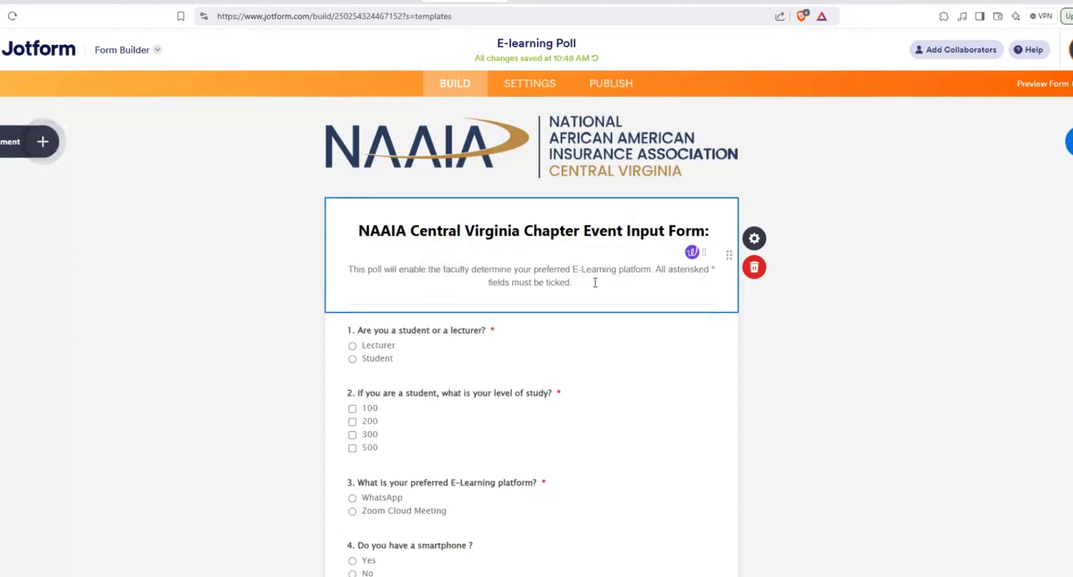
# Delete the subheading text about the faculty's preferred E-Learning platform from the form header.
pyautogui.click(595, 283)
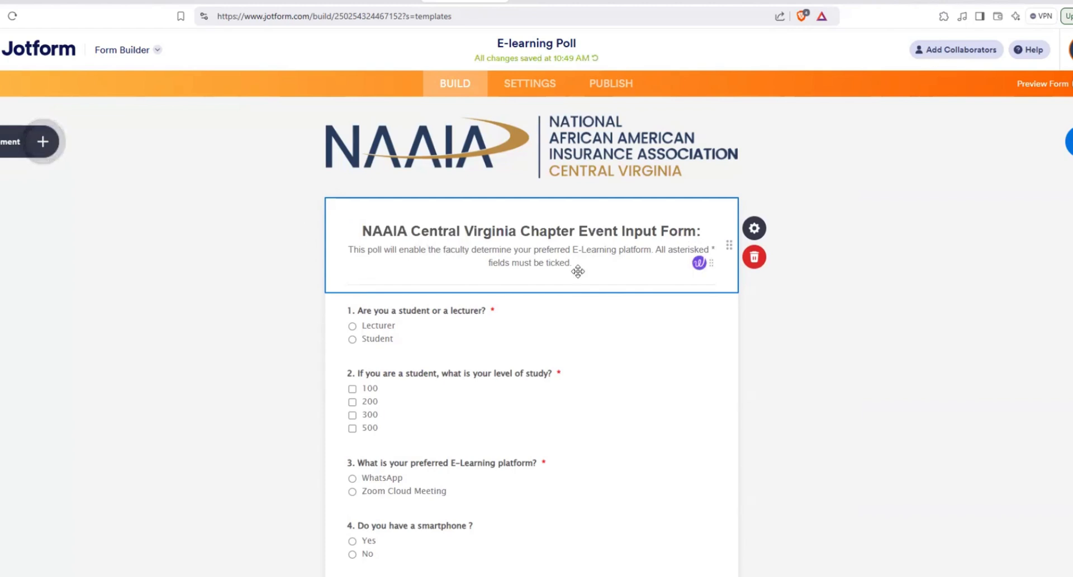
pyautogui.moveTo(378, 252); pyautogui.dragTo(319, 251)
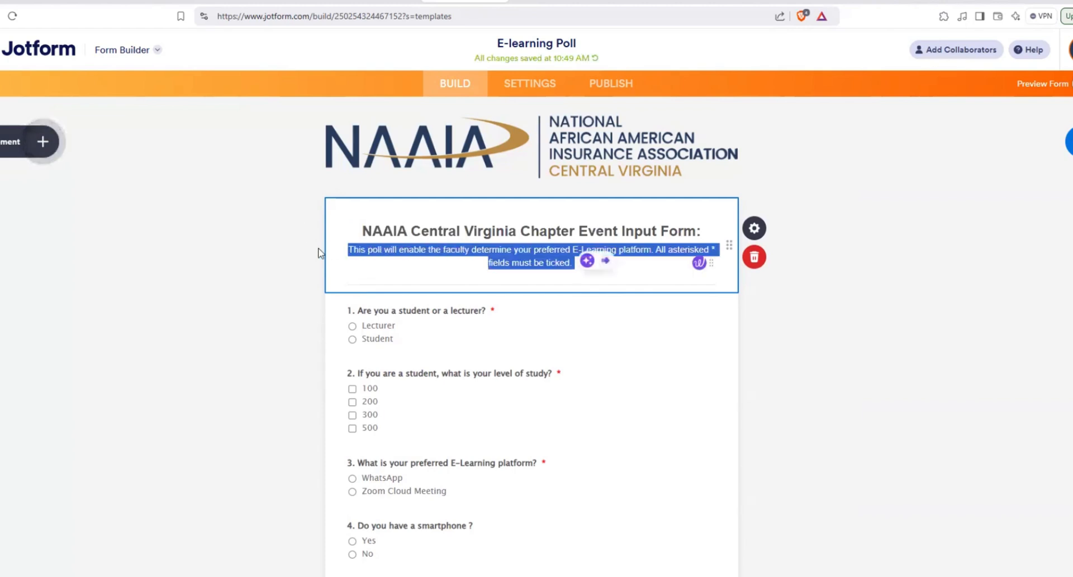
pyautogui.press('BackSpace')
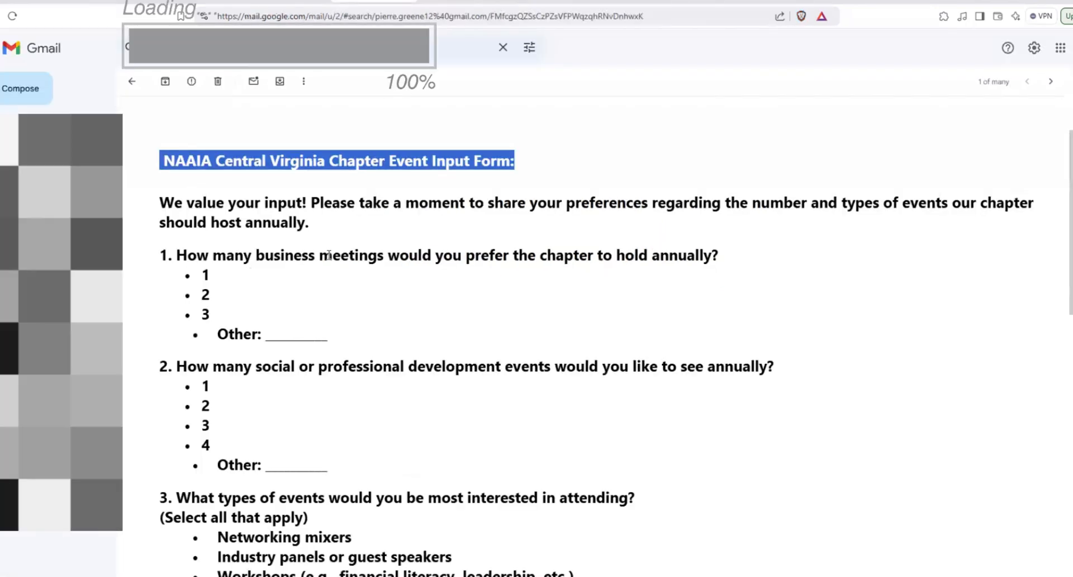
# Replace the first question's text with "1. How many business meetings would you prefer the chapter to hold annually?" copied from the Gmail message.
pyautogui.doubleClick(328, 255)
pyautogui.tripleClick(328, 255)
pyautogui.hotkey('ctrl', 'c')
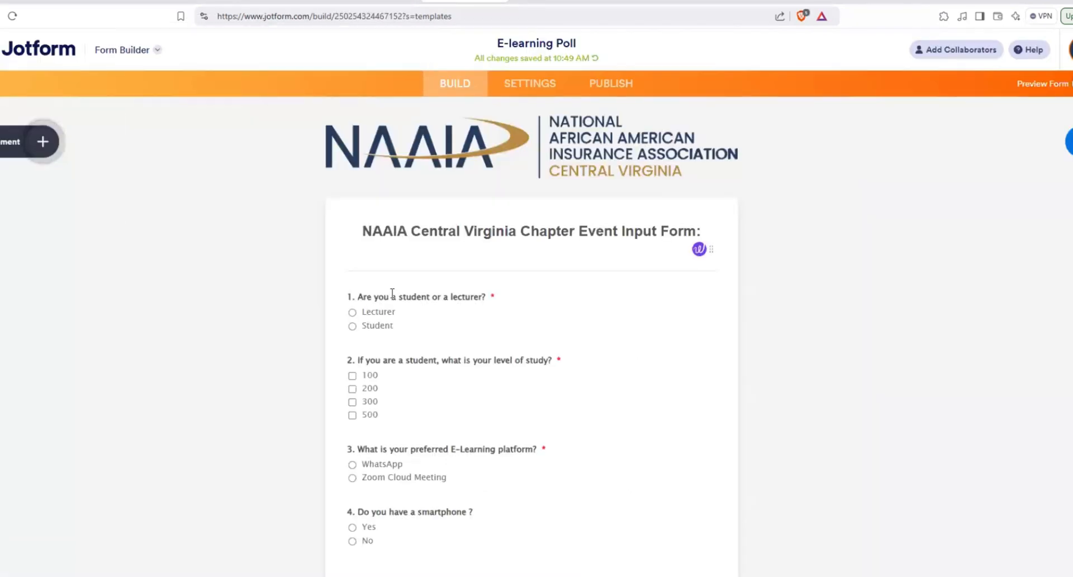
pyautogui.click(392, 294)
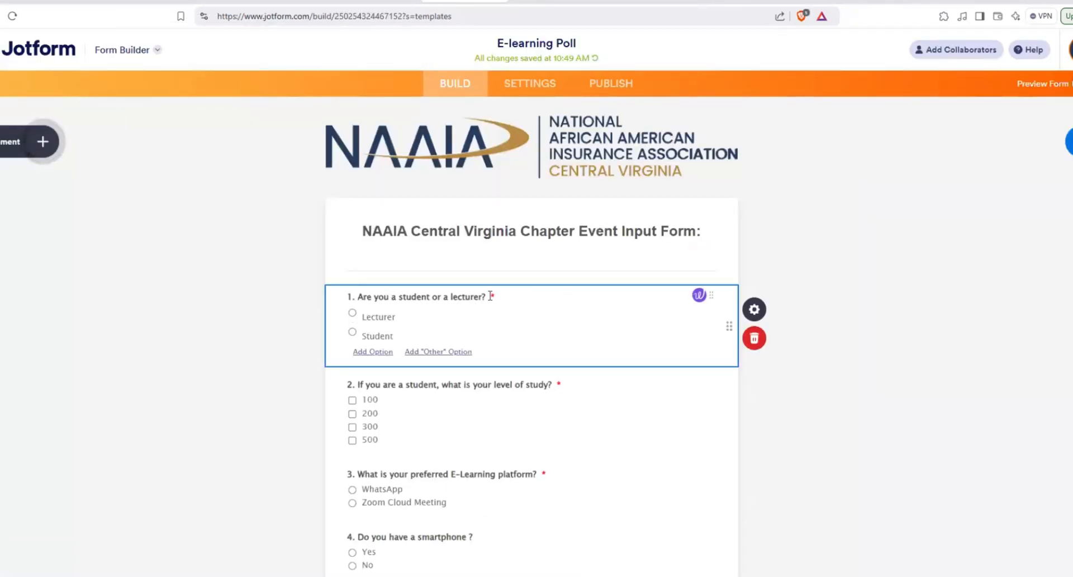
pyautogui.click(340, 287)
pyautogui.click(363, 294)
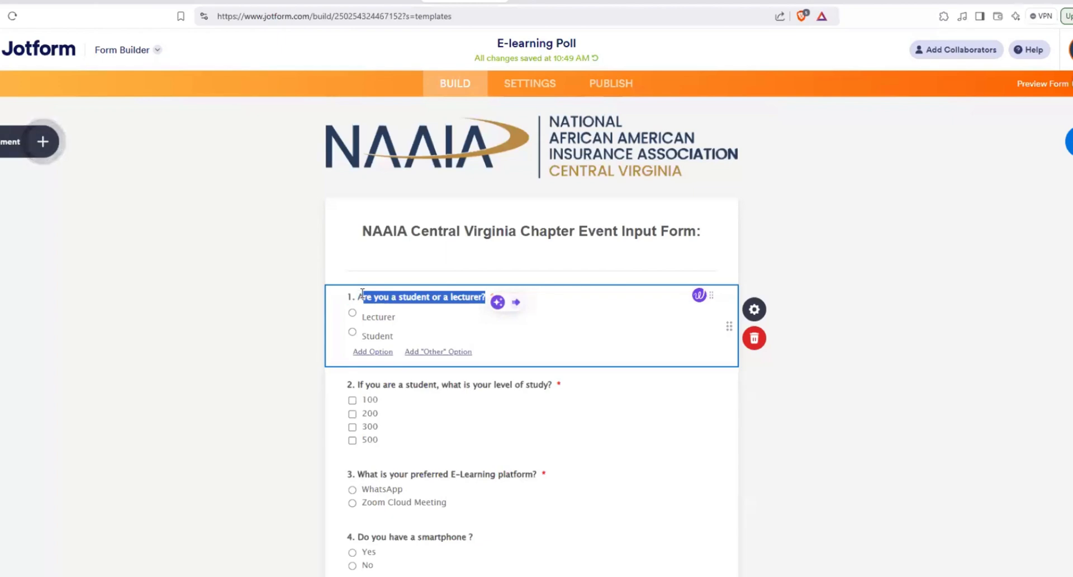
pyautogui.hotkey('ctrl', 'v')
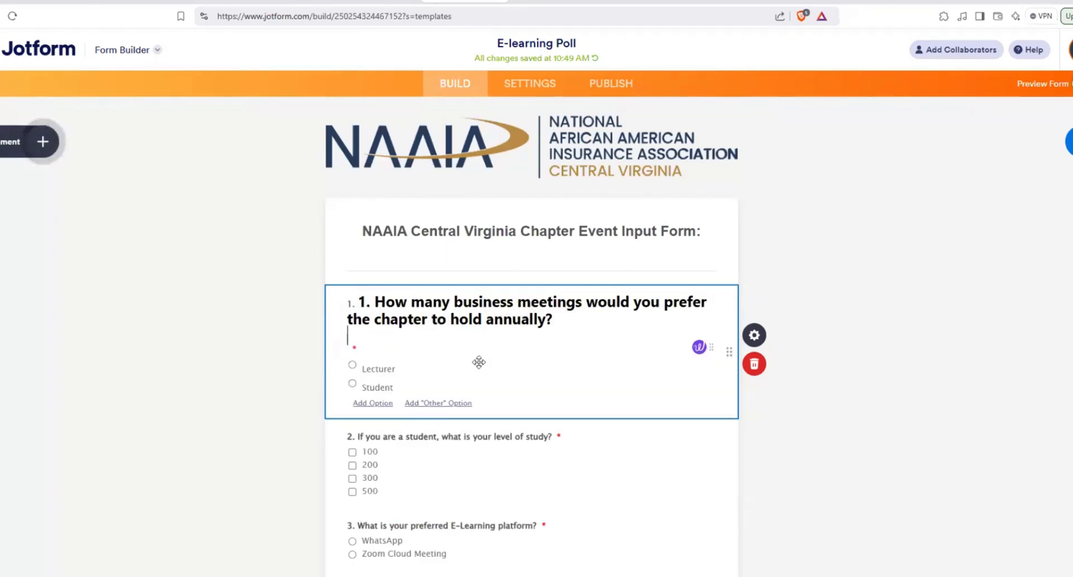
pyautogui.click(383, 364)
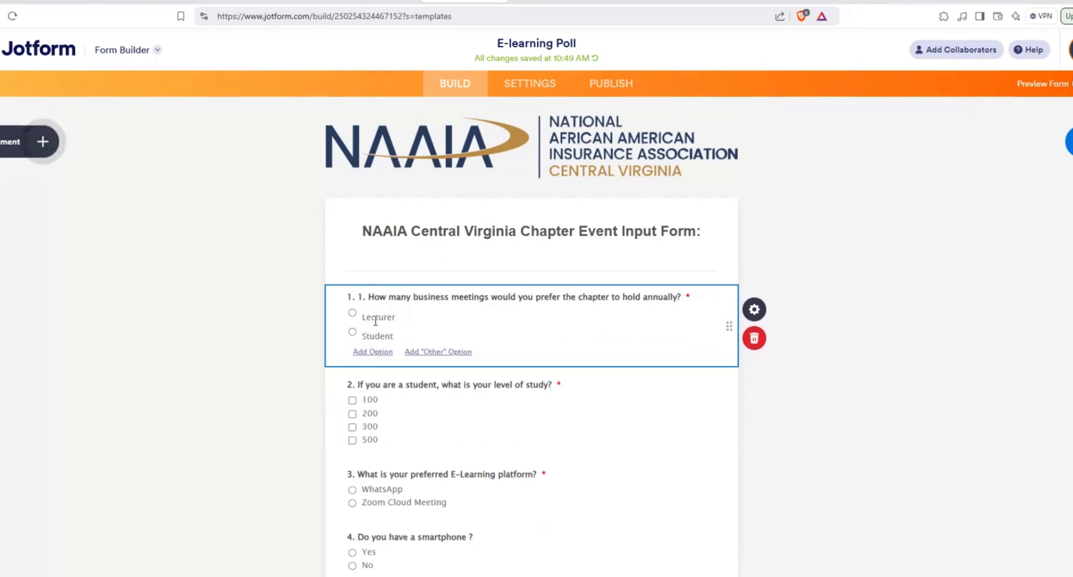
# Set the first question's answer options to 1, 2 and 3, and add an "Other" option.
pyautogui.doubleClick(375, 319)
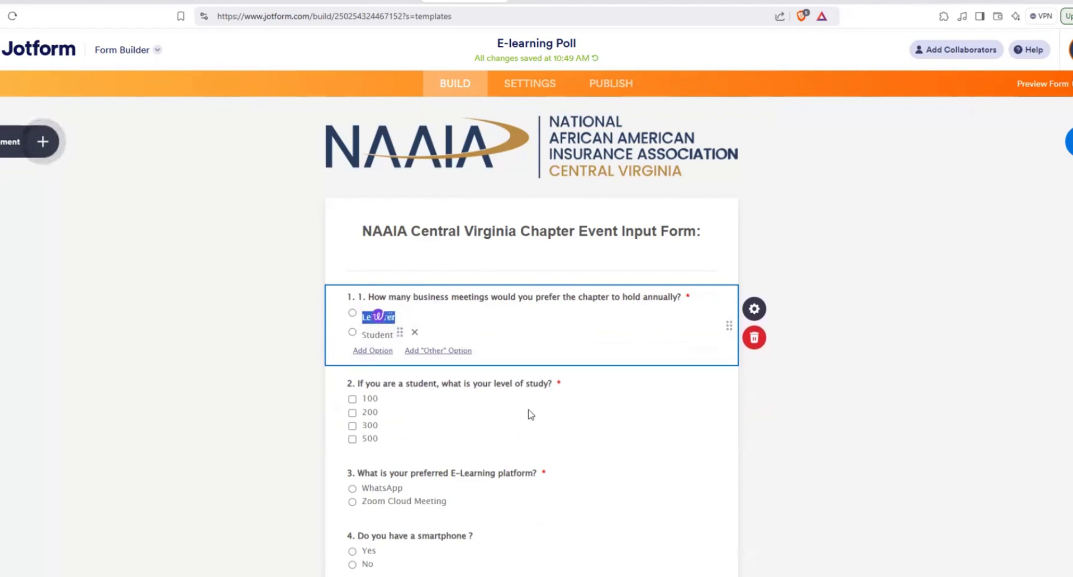
pyautogui.write('1')
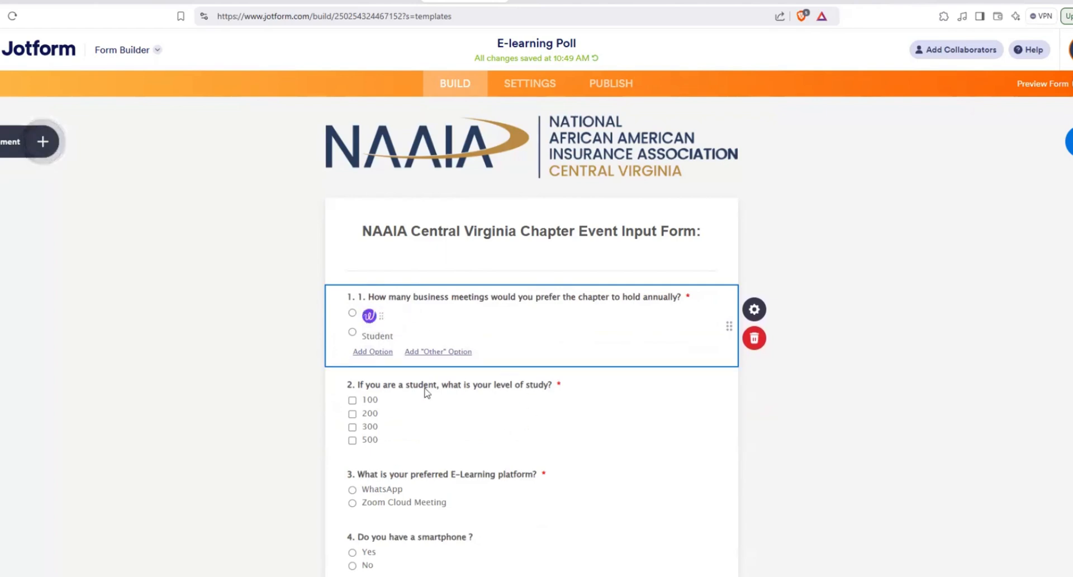
pyautogui.click(411, 352)
pyautogui.doubleClick(374, 333)
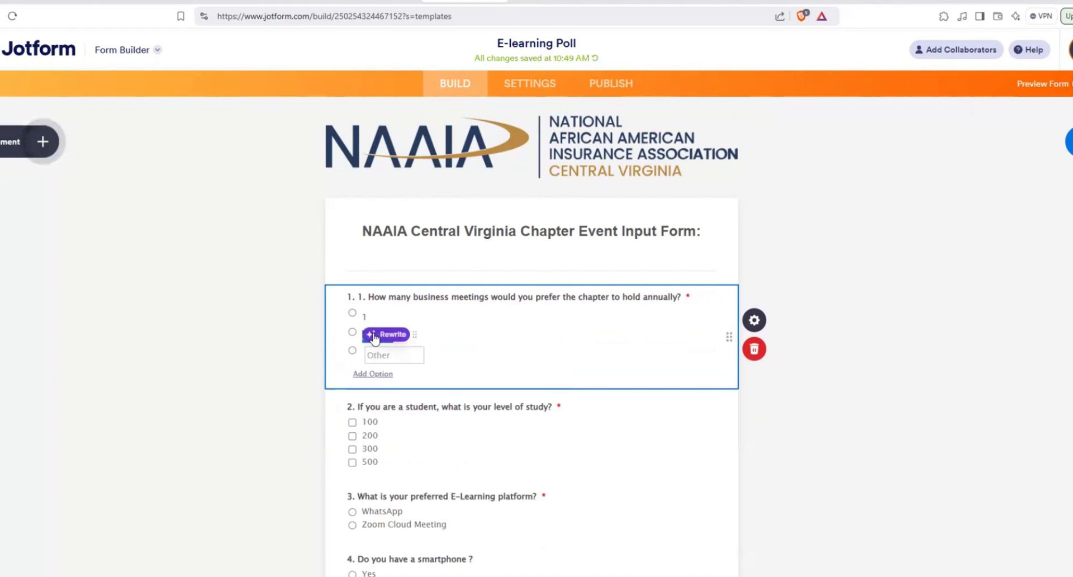
pyautogui.write('2')
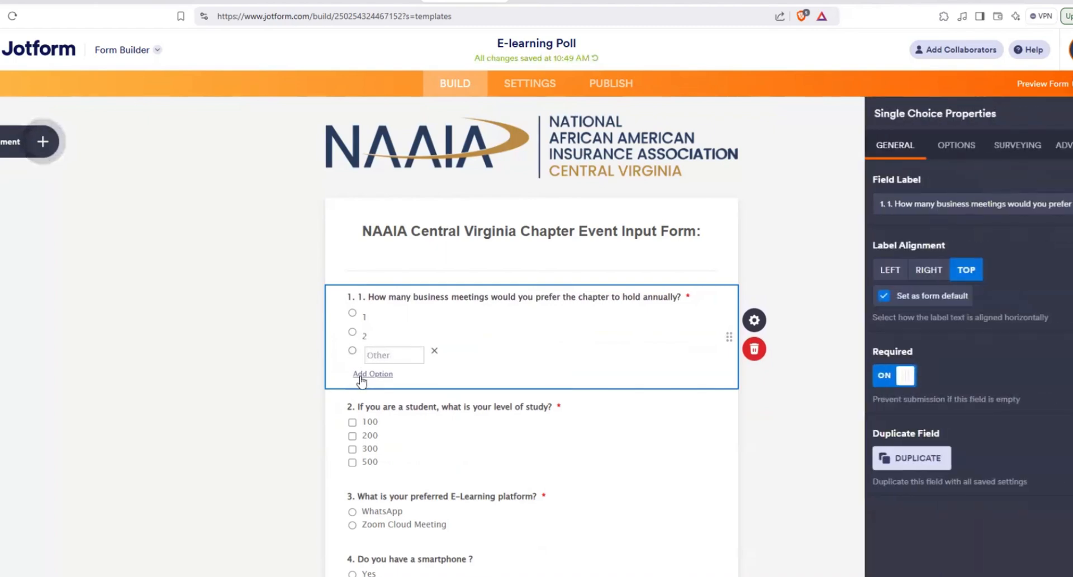
pyautogui.click(373, 373)
pyautogui.write('3')
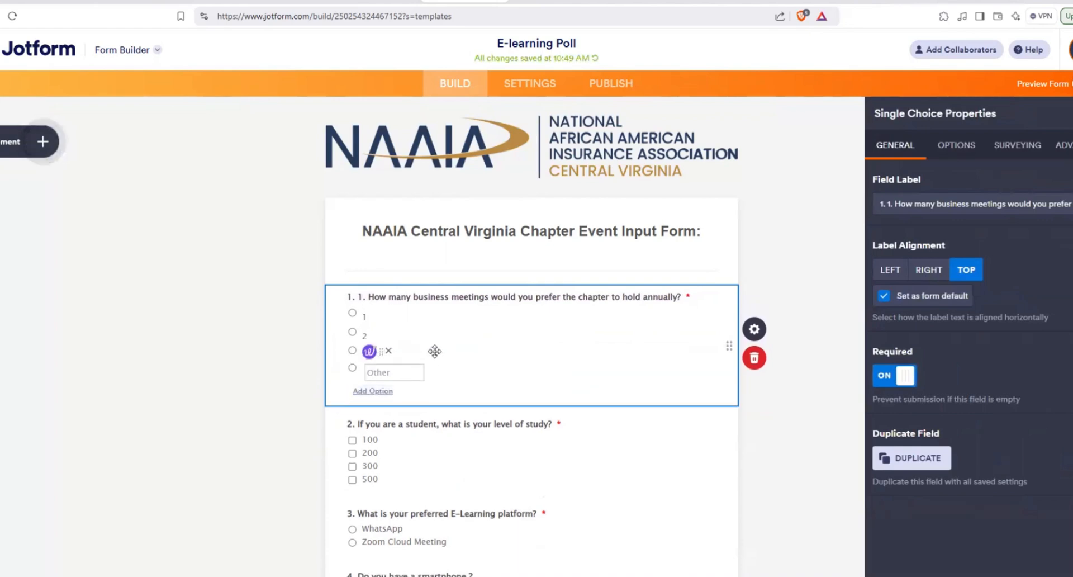
pyautogui.click(777, 422)
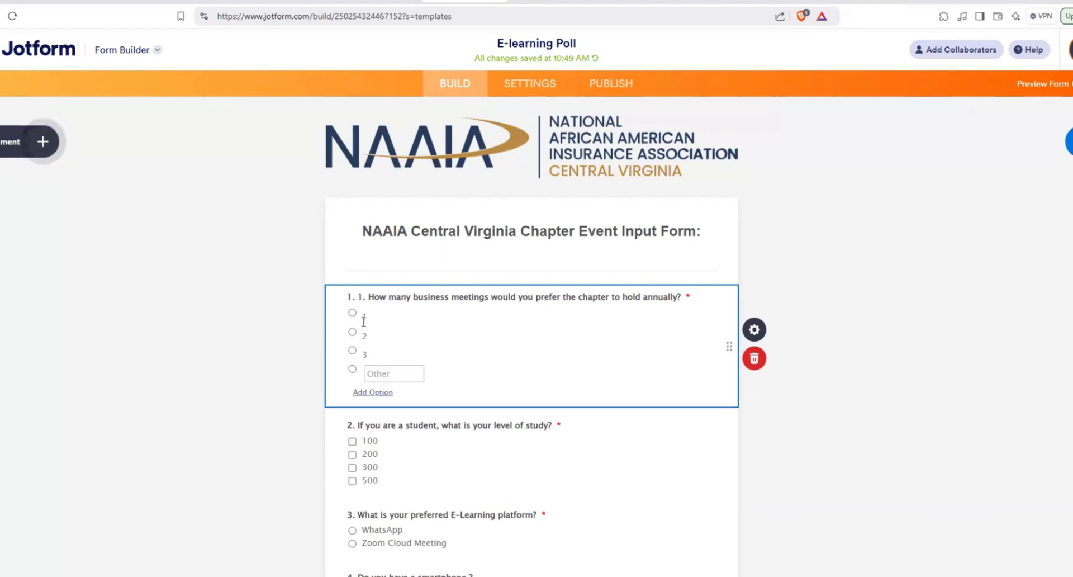
pyautogui.click(369, 397)
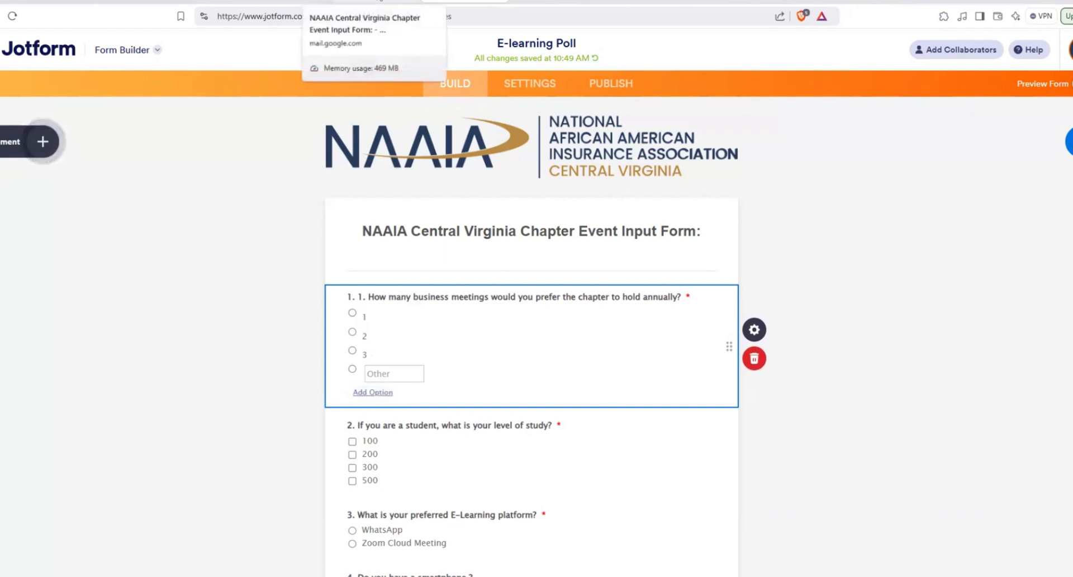
# Select the question about social or professional development events in the Gmail message and return to the Jotform builder.
pyautogui.click(372, 1)
pyautogui.click(316, 368)
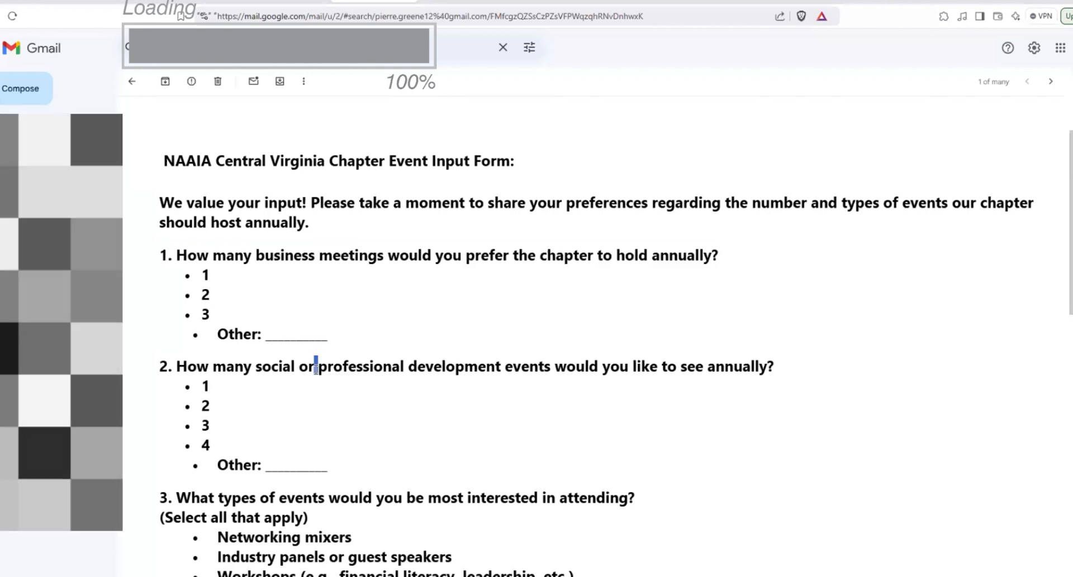
pyautogui.moveTo(175, 366); pyautogui.dragTo(778, 378)
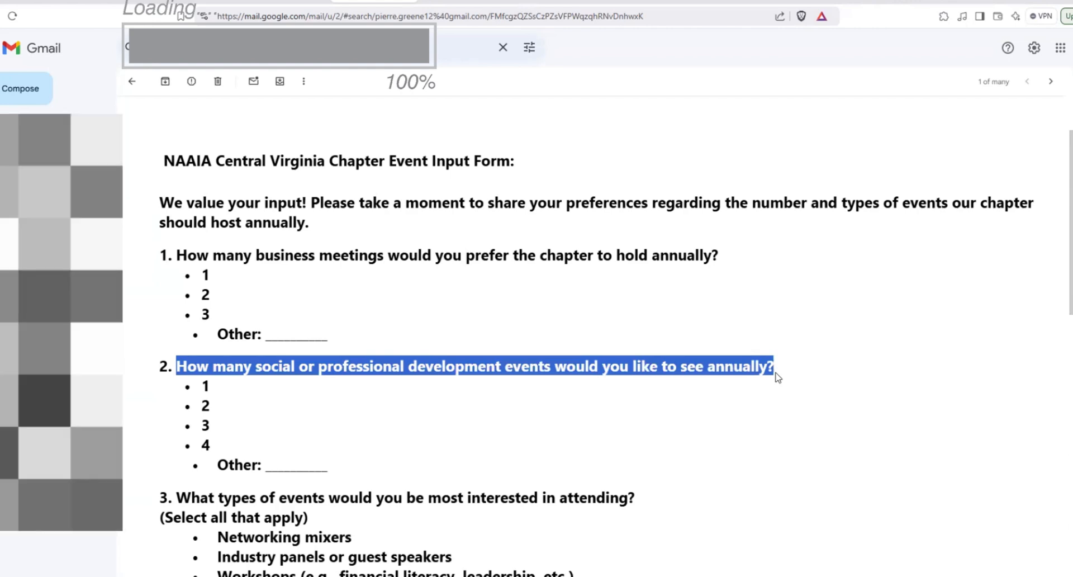
pyautogui.click(442, 1)
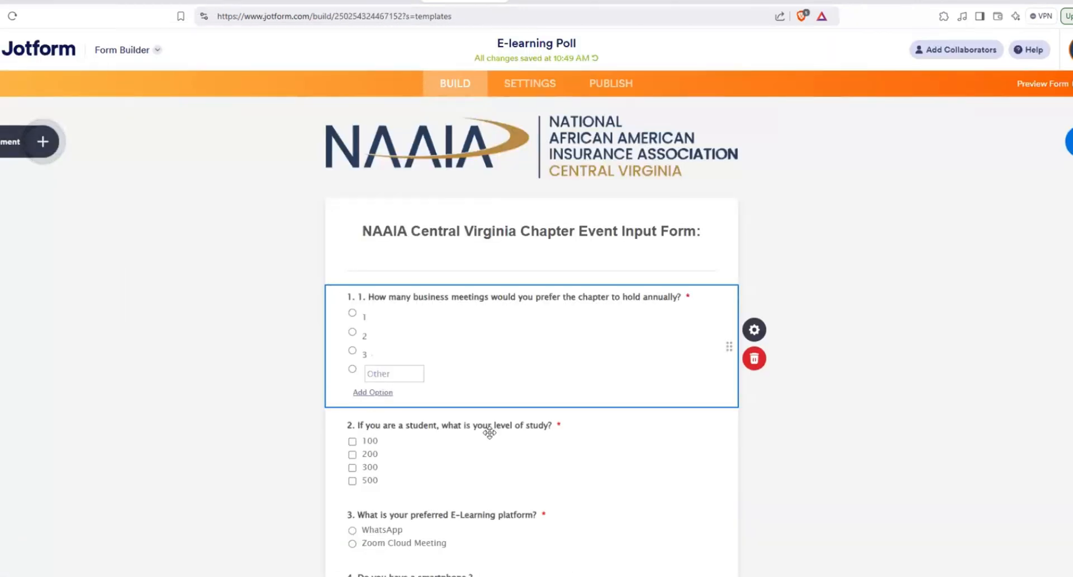
# Delete the template questions about level of study, preferred E-Learning platform and having a smartphone.
pyautogui.click(485, 463)
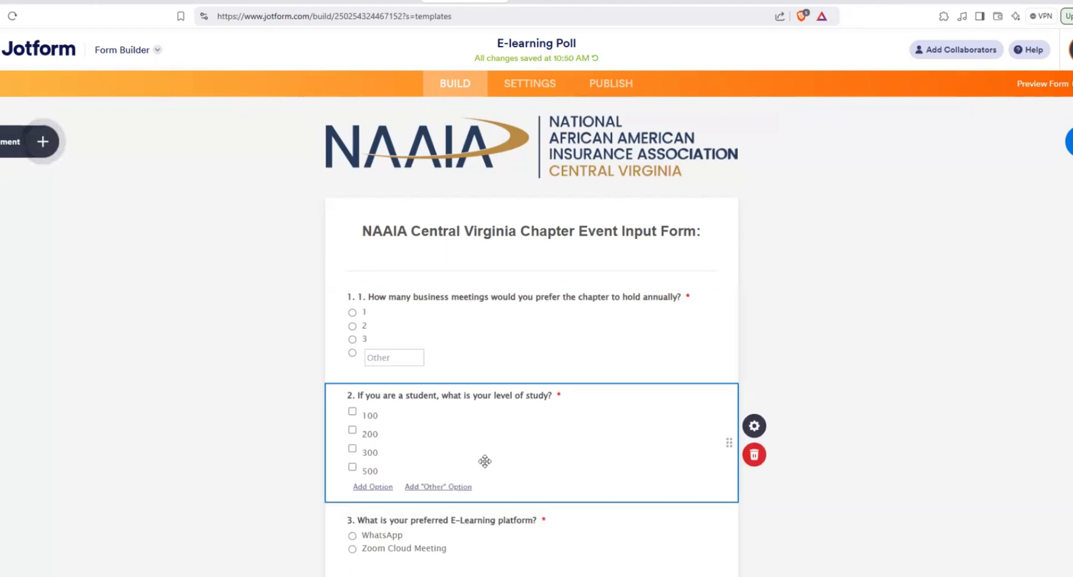
pyautogui.click(754, 457)
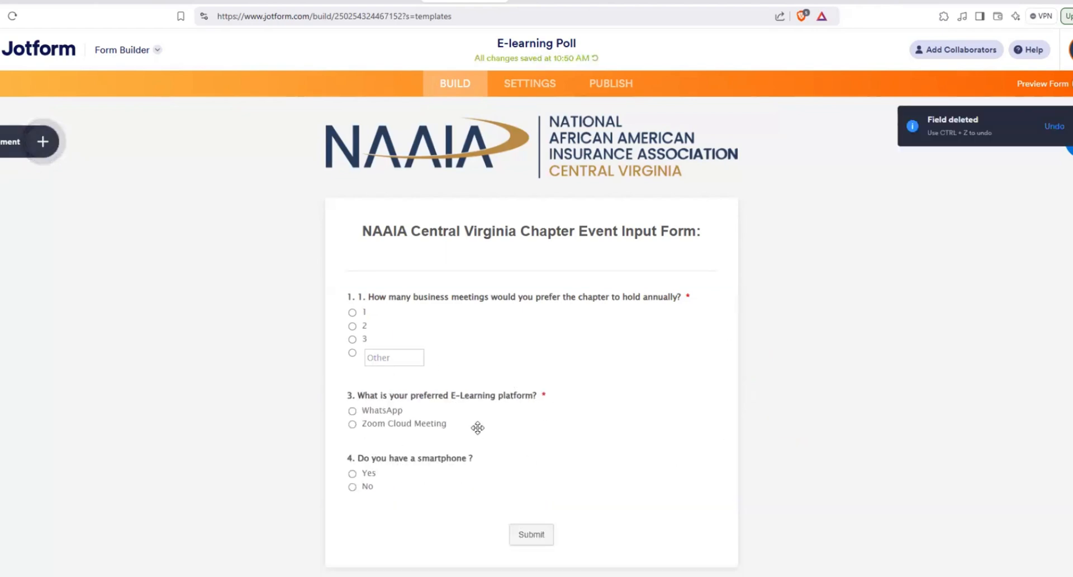
pyautogui.click(721, 441)
pyautogui.click(754, 435)
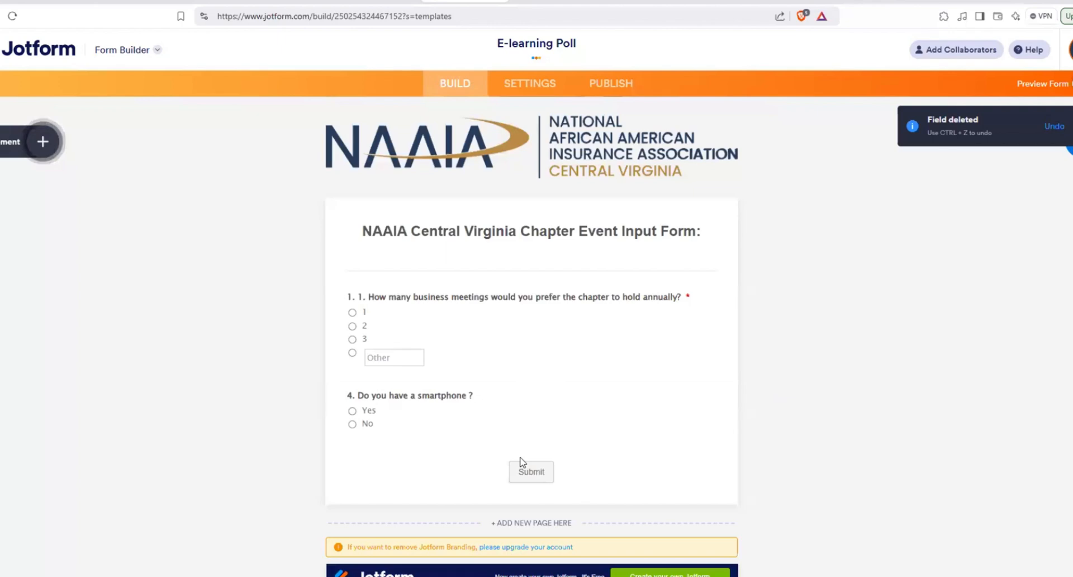
pyautogui.click(498, 426)
pyautogui.click(755, 446)
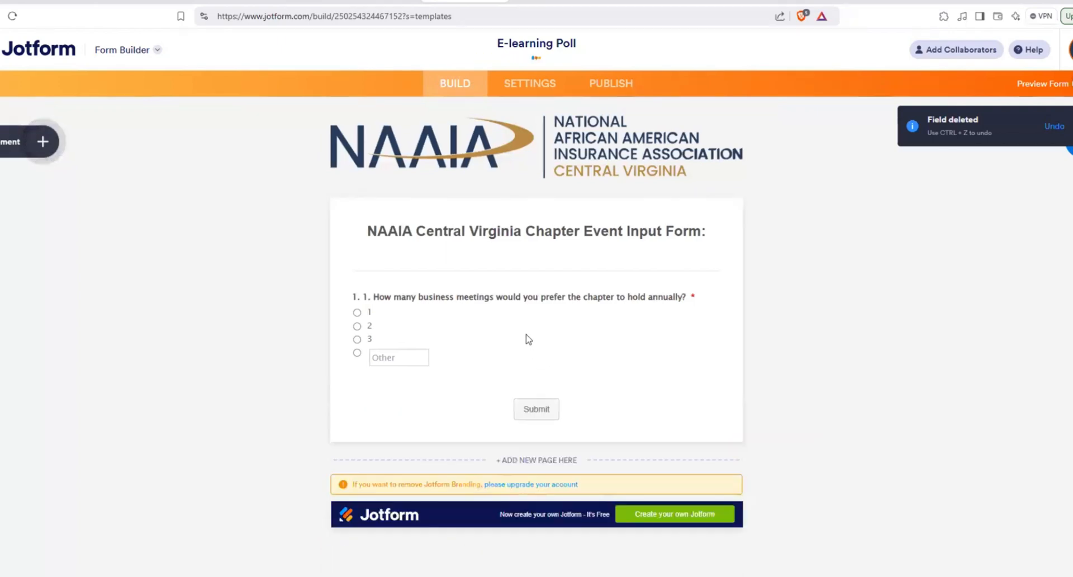
# Duplicate the business meetings question with its answer options.
pyautogui.click(527, 338)
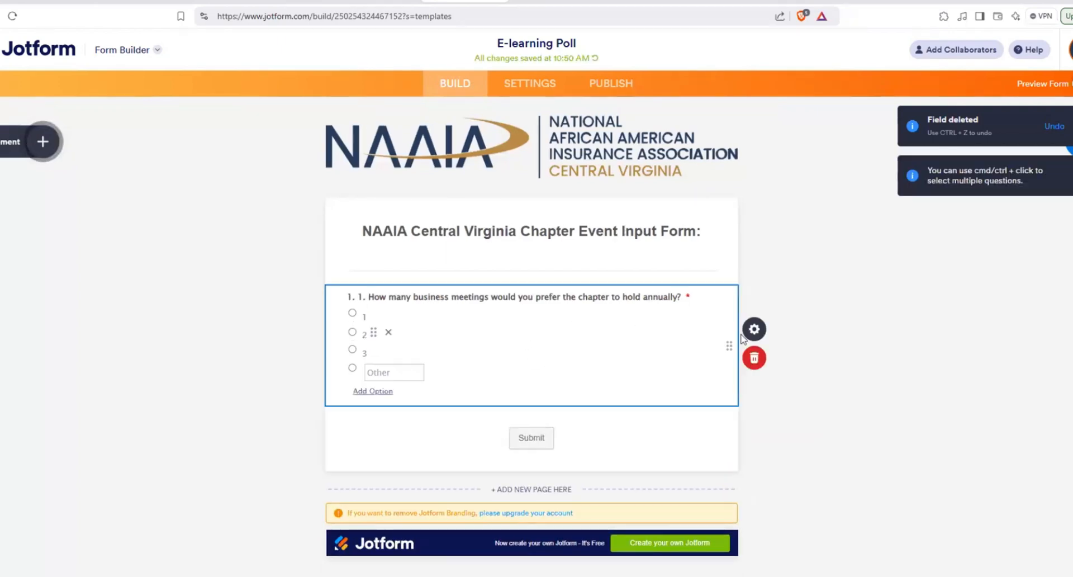
pyautogui.rightClick(586, 350)
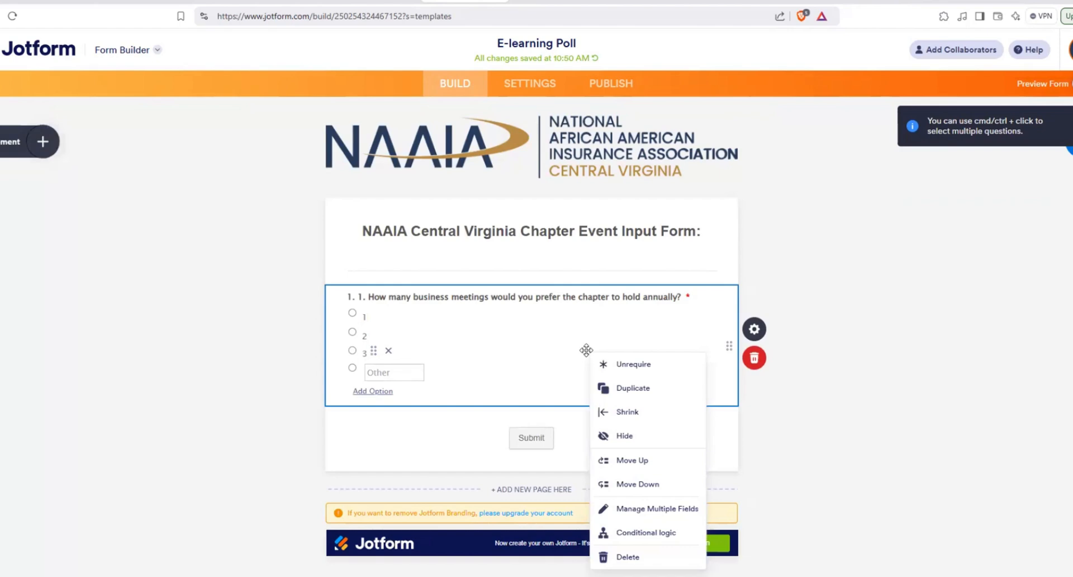
pyautogui.click(632, 387)
pyautogui.doubleClick(414, 395)
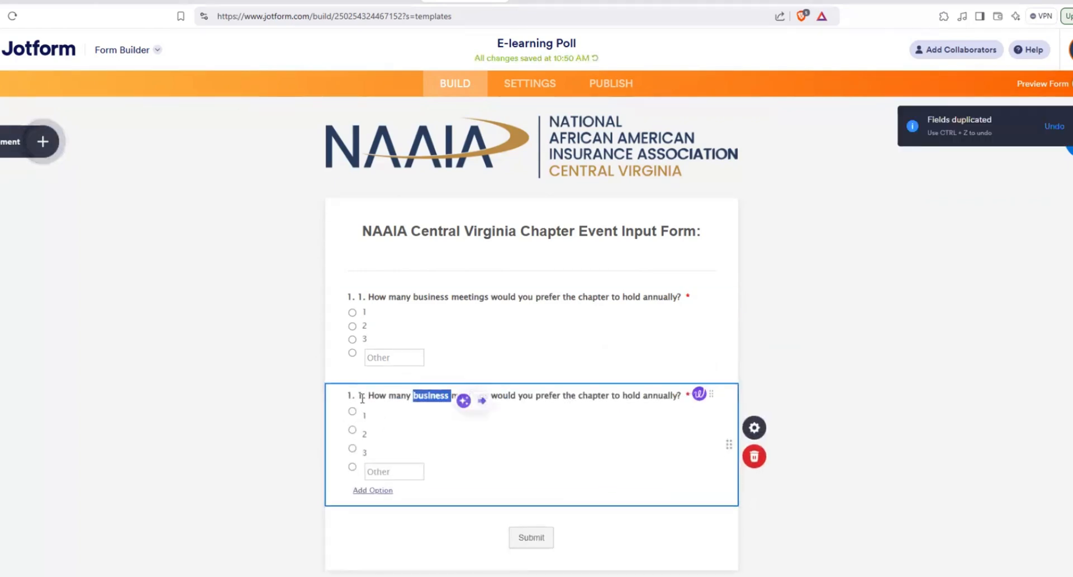
# Remove the repeated "1." from the text of the first business meetings question.
pyautogui.click(368, 296)
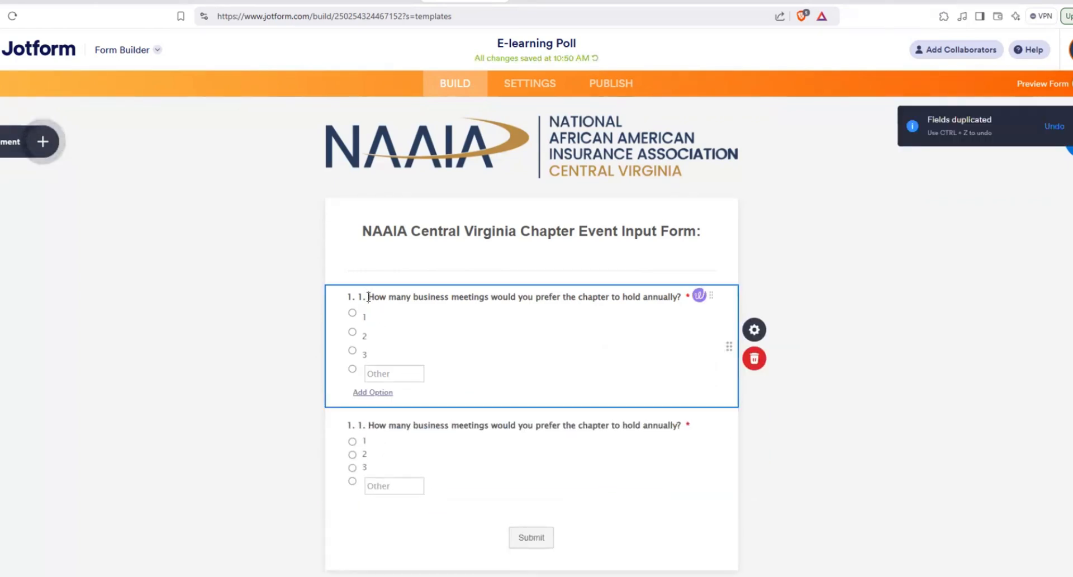
pyautogui.press('BackSpace')
pyautogui.press('BackSpace')
pyautogui.press('BackSpace')
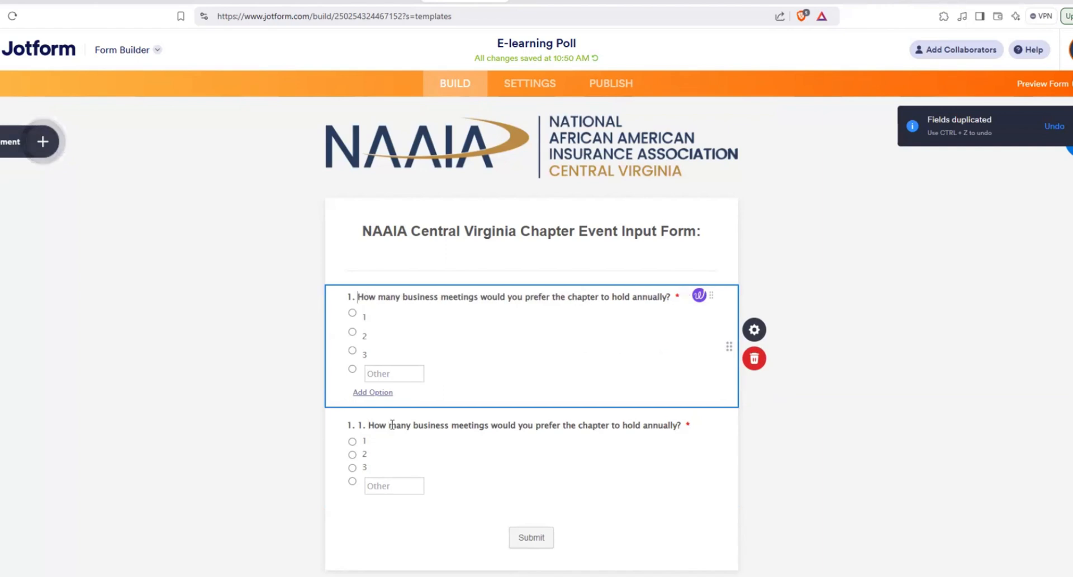
# Replace the duplicated question's text with "2. How many social or professional development events would you like to see annually?" copied from the Gmail message.
pyautogui.click(373, 424)
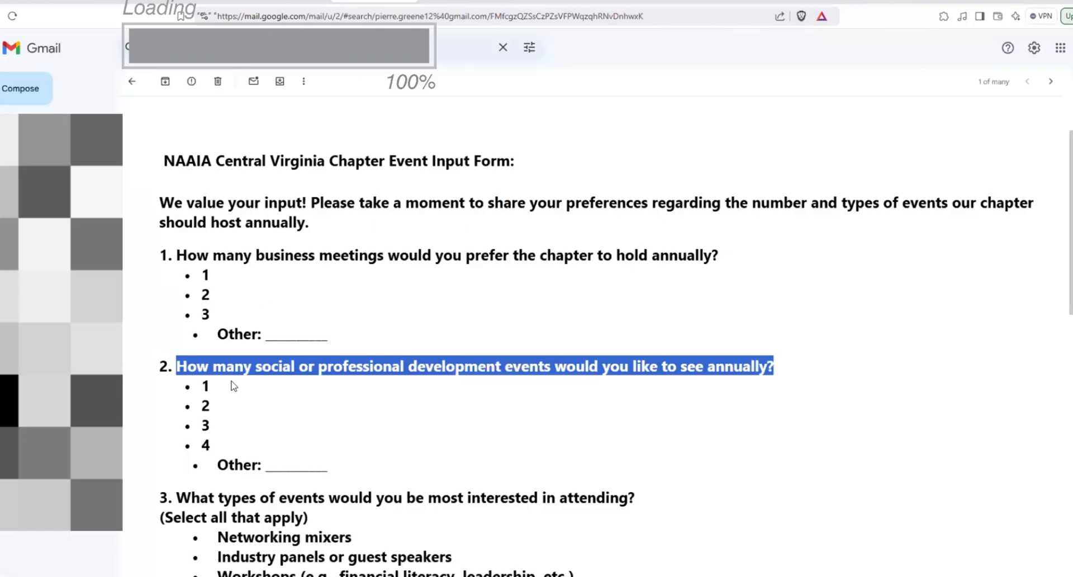
pyautogui.click(253, 367)
pyautogui.tripleClick(253, 368)
pyautogui.hotkey('ctrl', 'c')
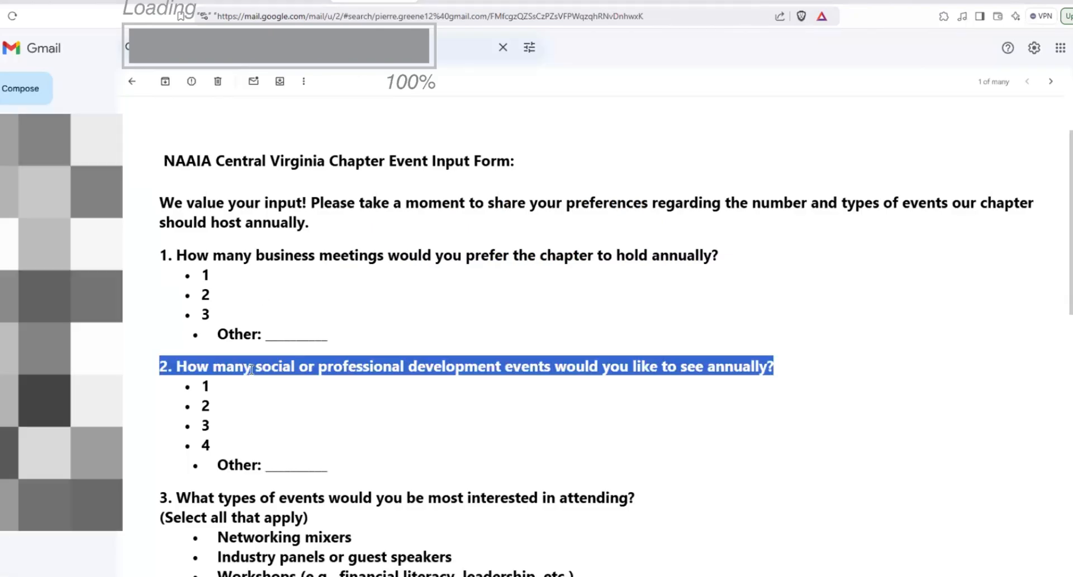
pyautogui.click(447, 1)
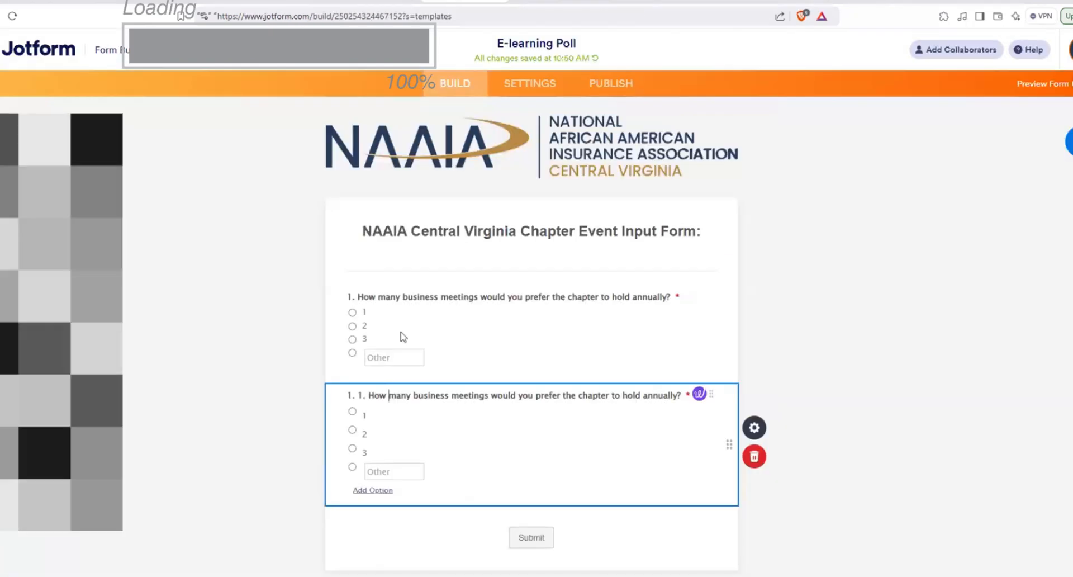
pyautogui.tripleClick(401, 394)
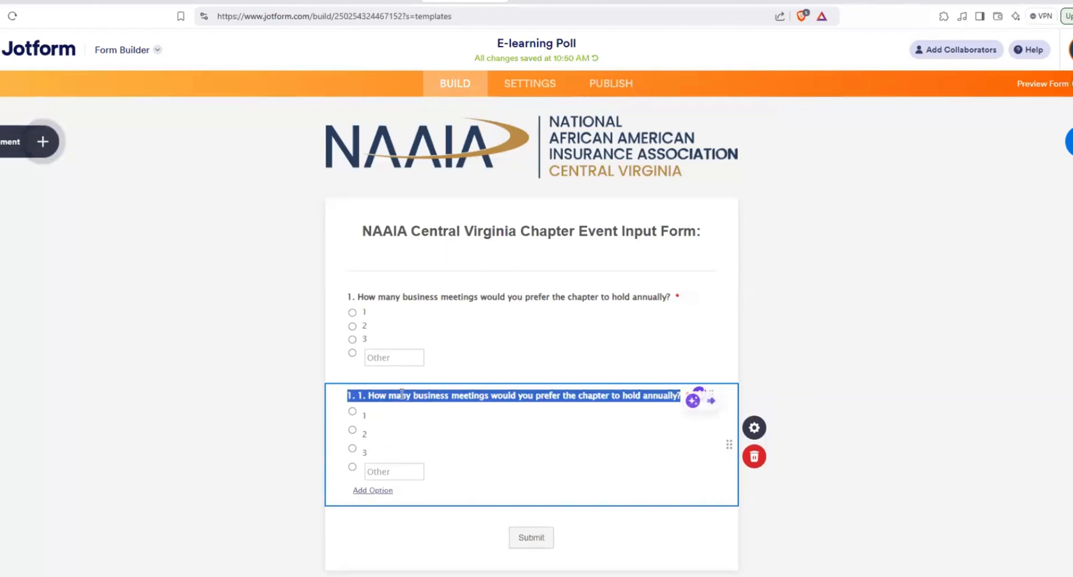
pyautogui.hotkey('ctrl', 'v')
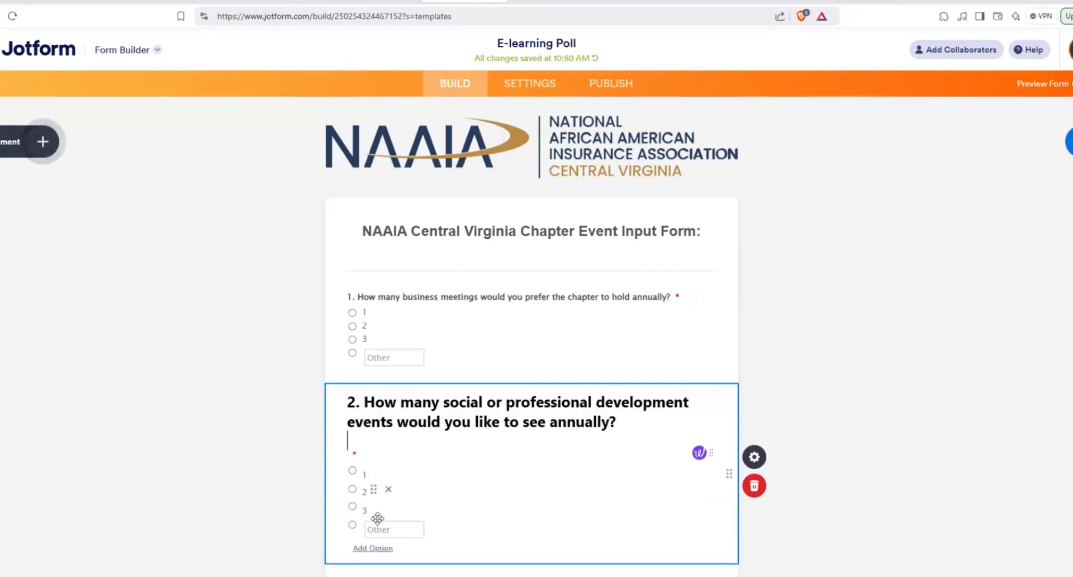
# Add the answer option 4 to the social or professional development events question.
pyautogui.click(373, 549)
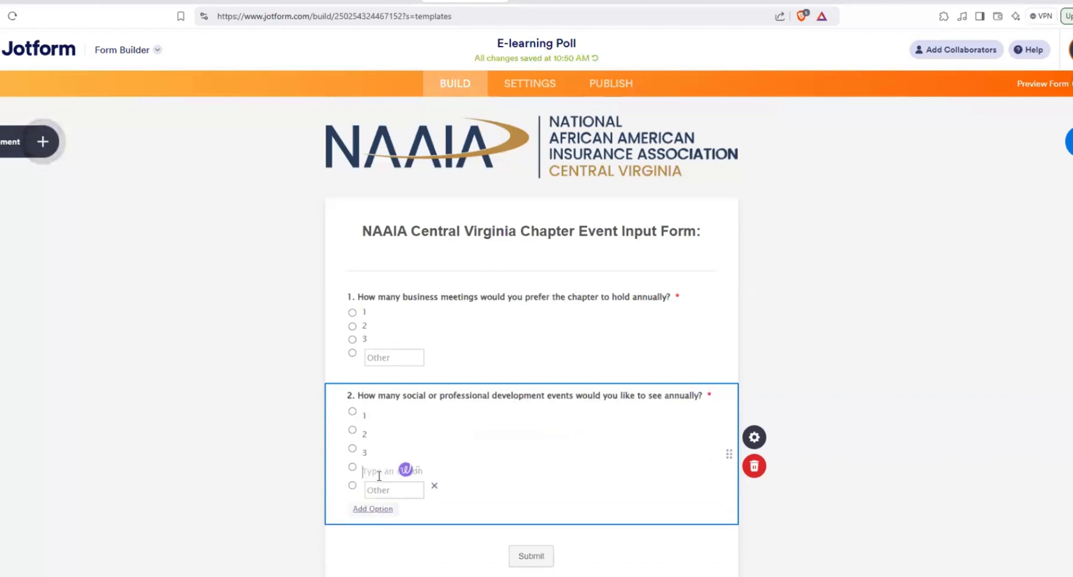
pyautogui.write('4')
pyautogui.click(702, 371)
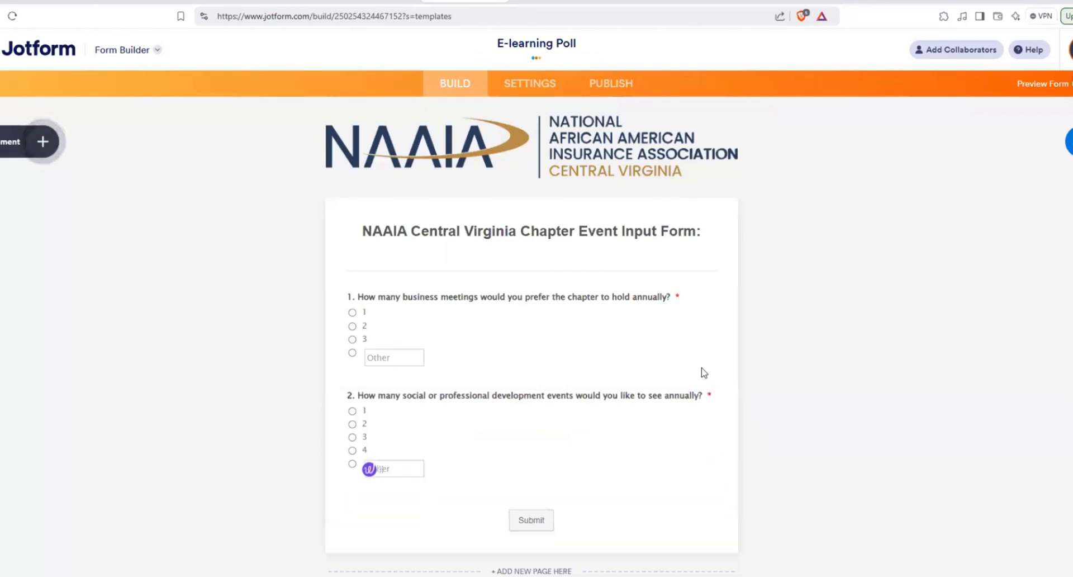
pyautogui.click(524, 408)
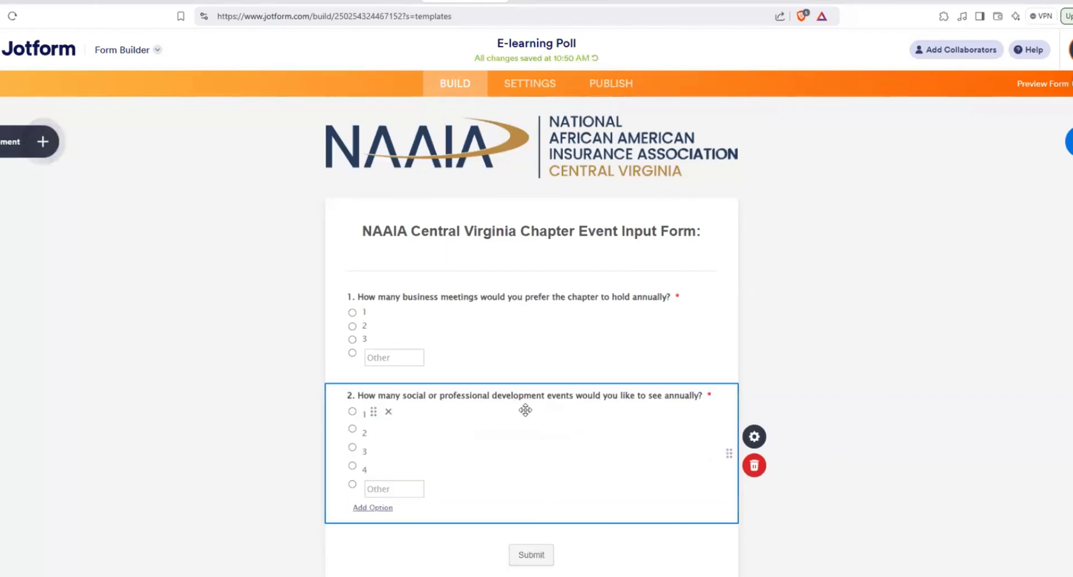
pyautogui.rightClick(525, 406)
pyautogui.click(562, 399)
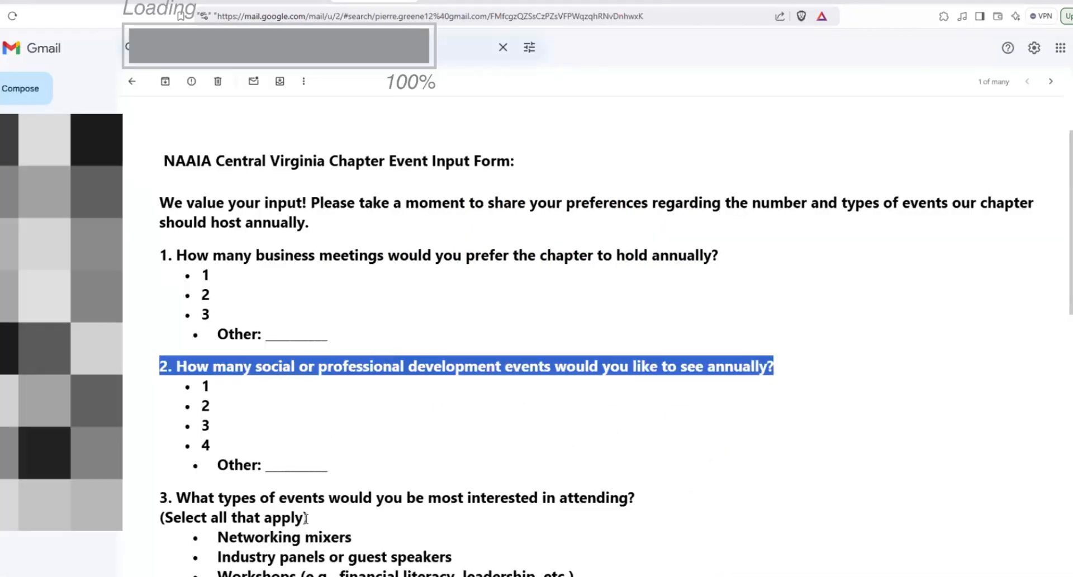
# Replace the duplicated question's text with "3. What types of events would you be most interested in attending? (Select all that apply)" copied from the Gmail message.
pyautogui.moveTo(306, 518); pyautogui.dragTo(161, 494)
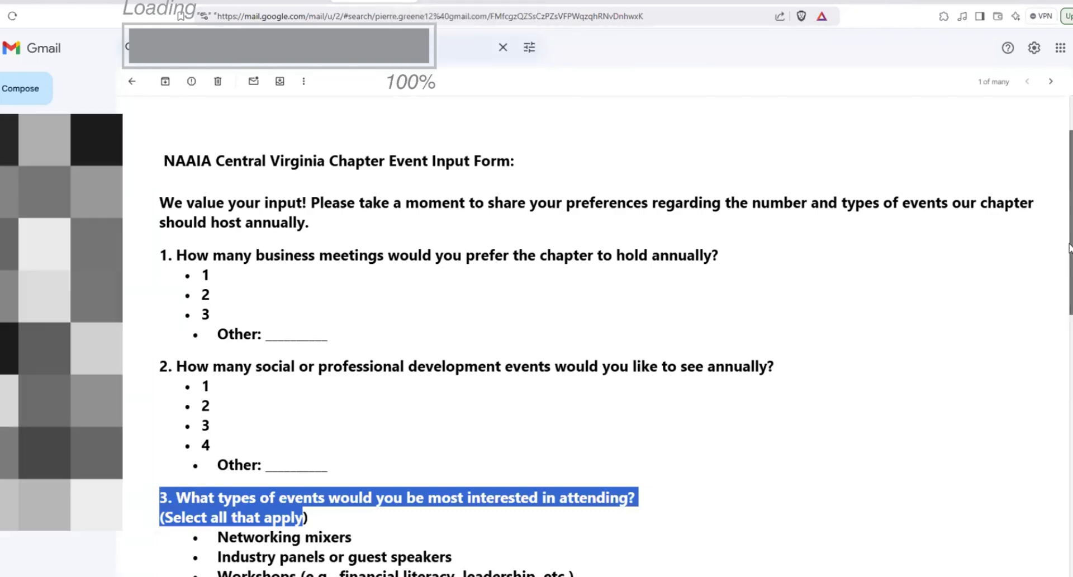
pyautogui.scroll(-4, 380, 323)
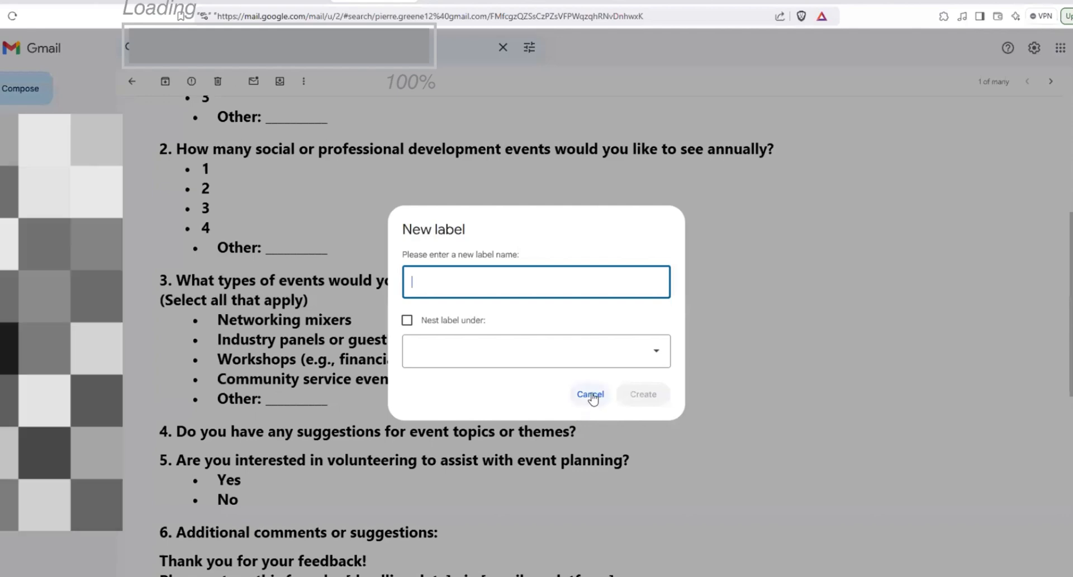
pyautogui.click(593, 396)
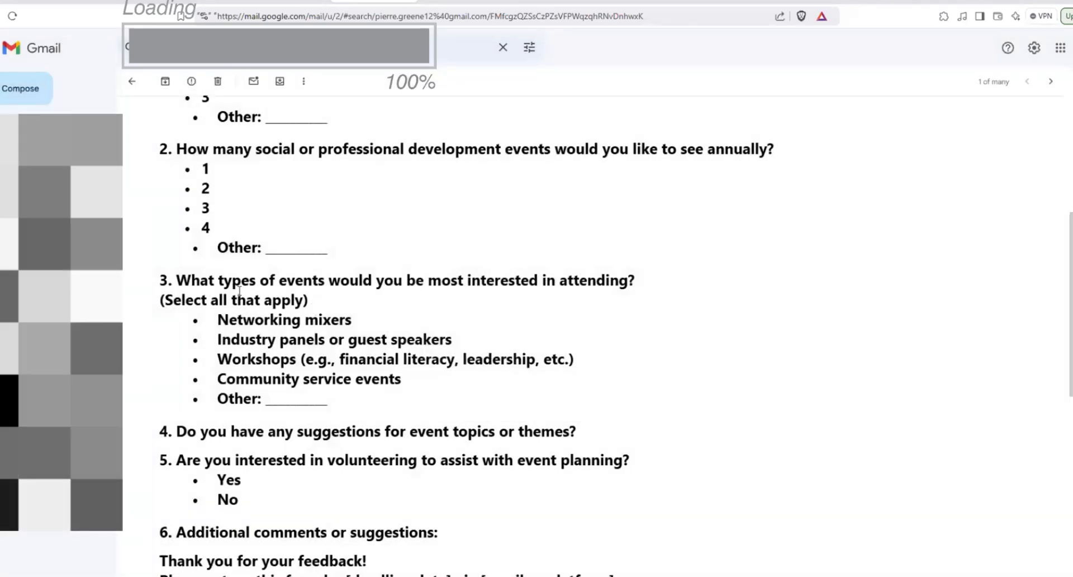
pyautogui.moveTo(308, 300); pyautogui.dragTo(144, 283)
pyautogui.hotkey('ctrl', 'c')
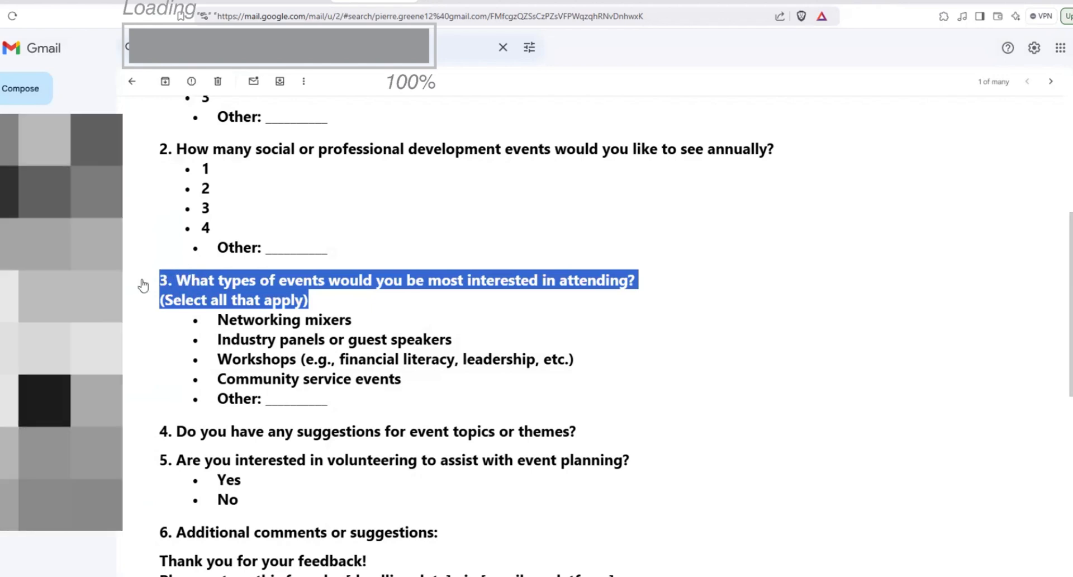
pyautogui.hotkey('alt', 'Tab')
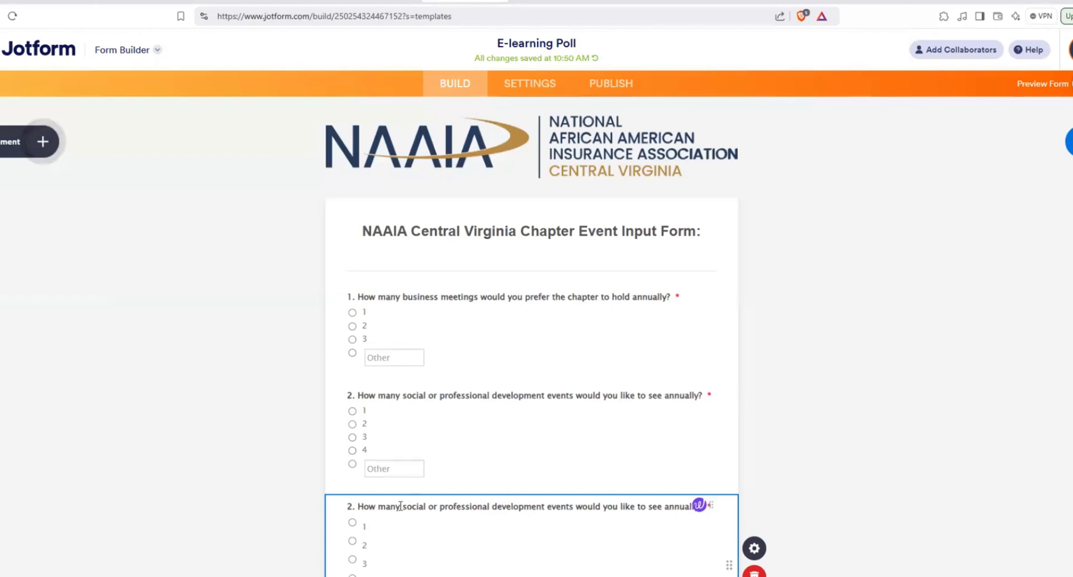
pyautogui.hotkey('ctrl', 'a')
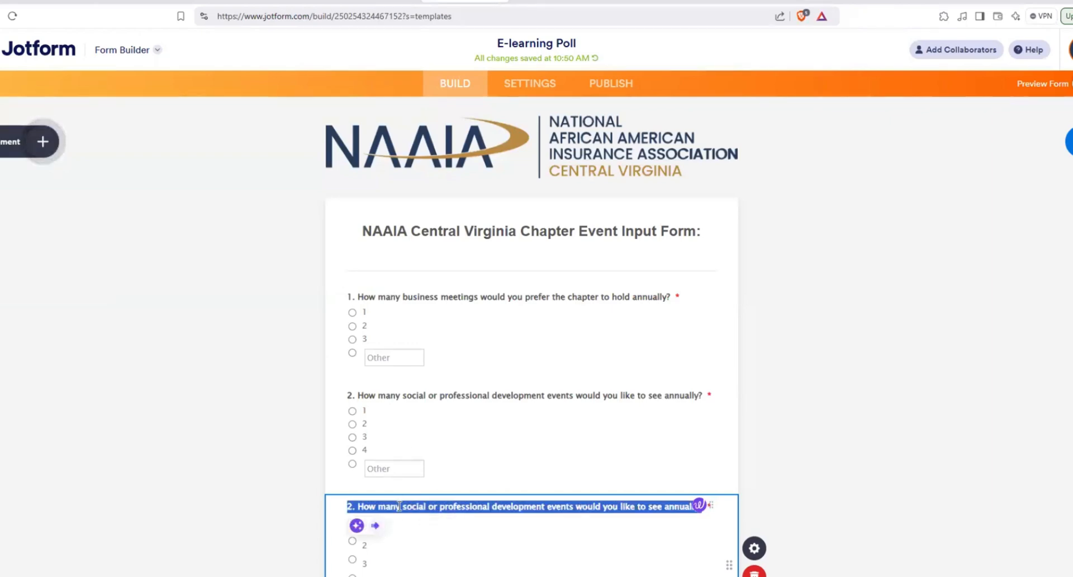
pyautogui.hotkey('ctrl', 'v')
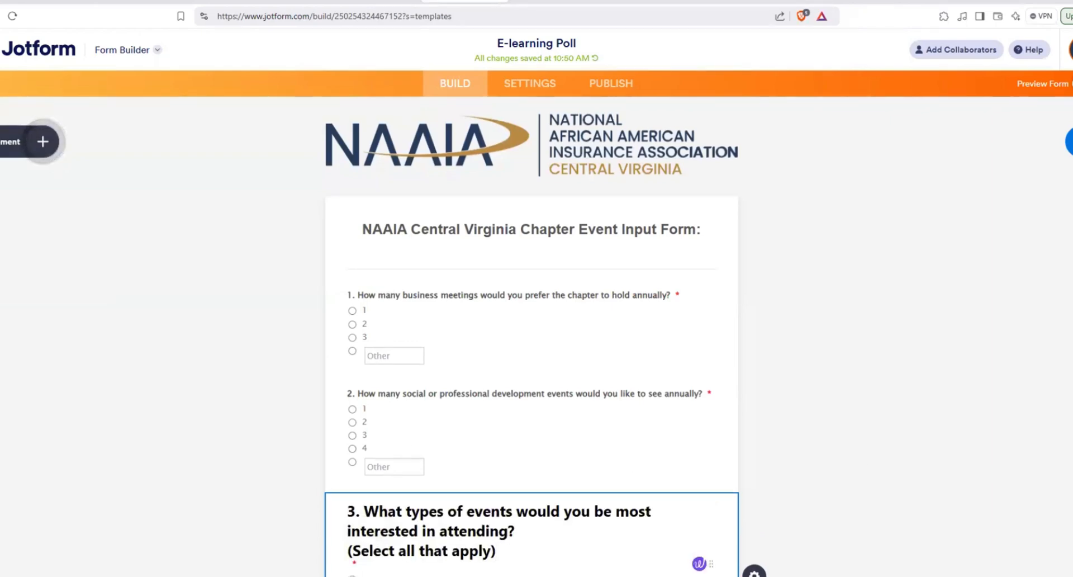
pyautogui.scroll(-4, 536, 365)
pyautogui.click(536, 366)
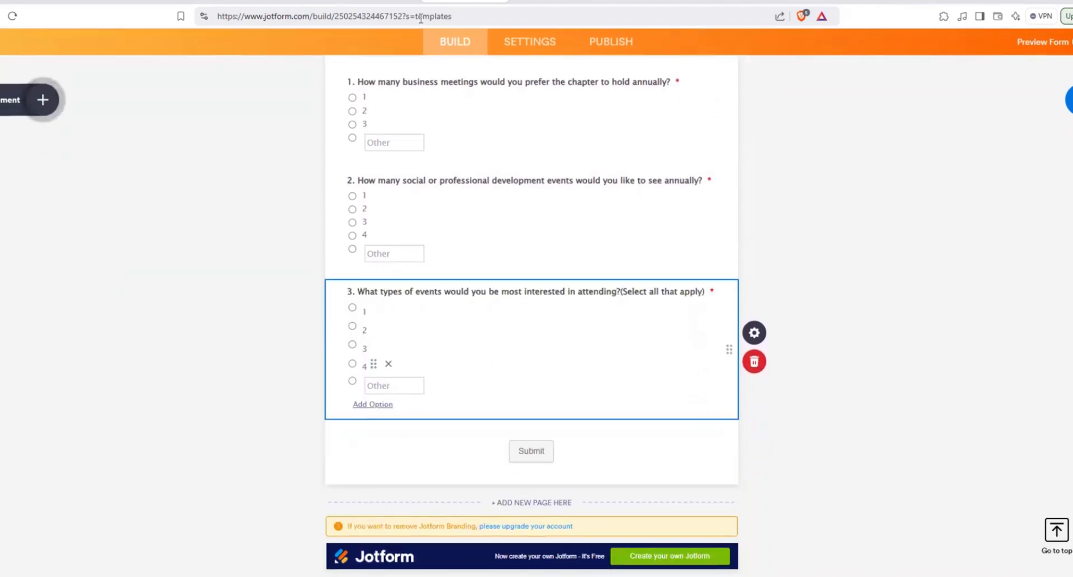
# Change the first answer option of the event types question to "Networking Mixers", checking the wording in the Gmail message.
pyautogui.click(374, 1)
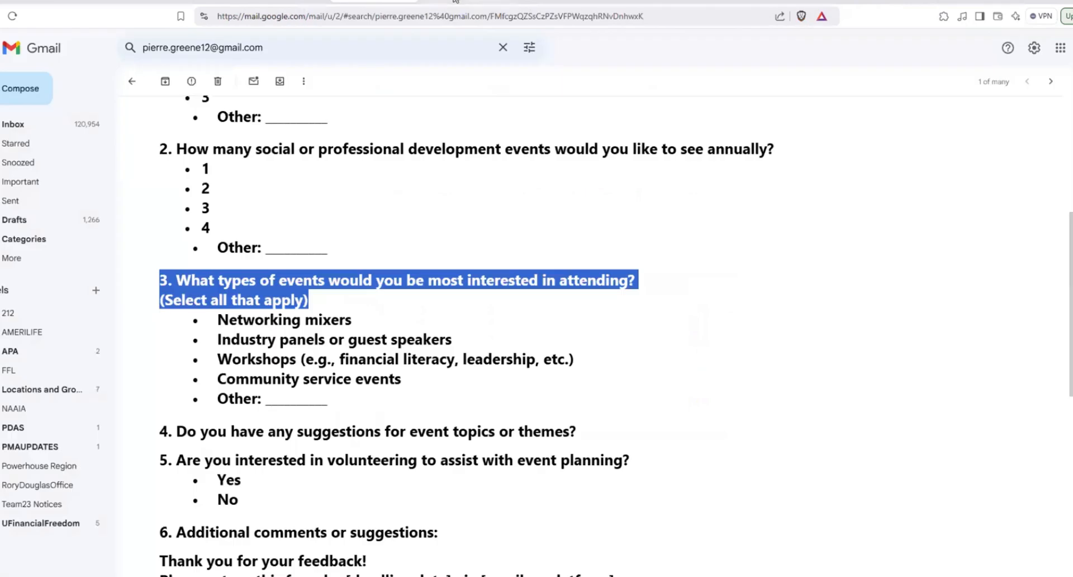
pyautogui.hotkey('ctrl', 'Tab')
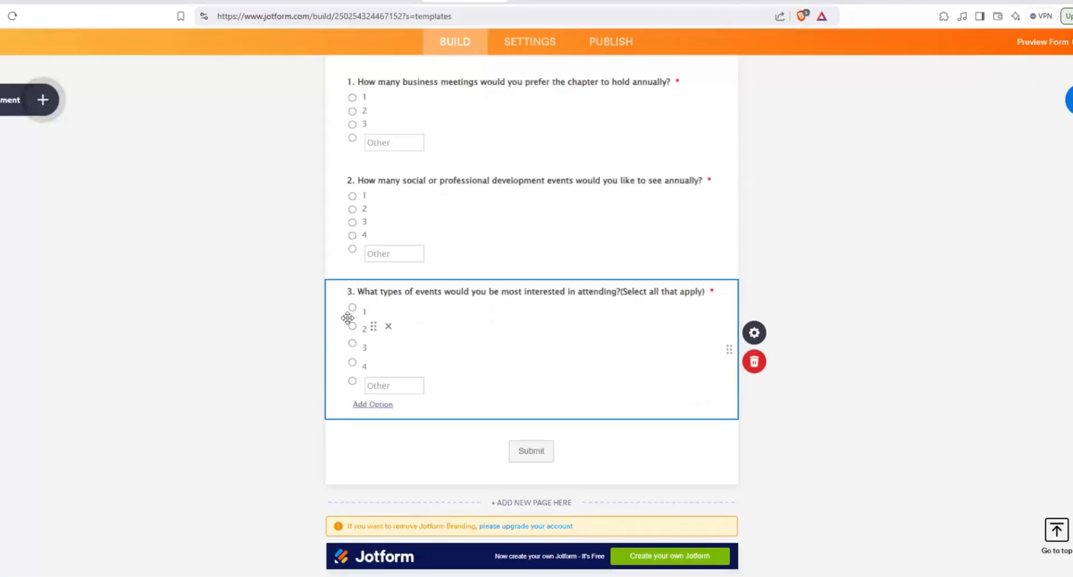
pyautogui.click(369, 317)
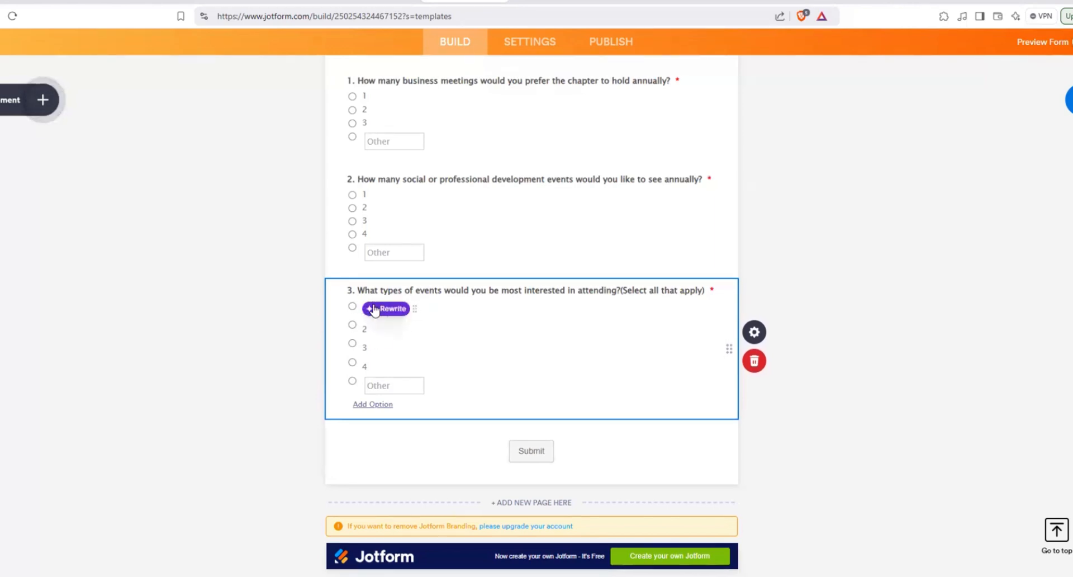
pyautogui.write('Networking Mixers')
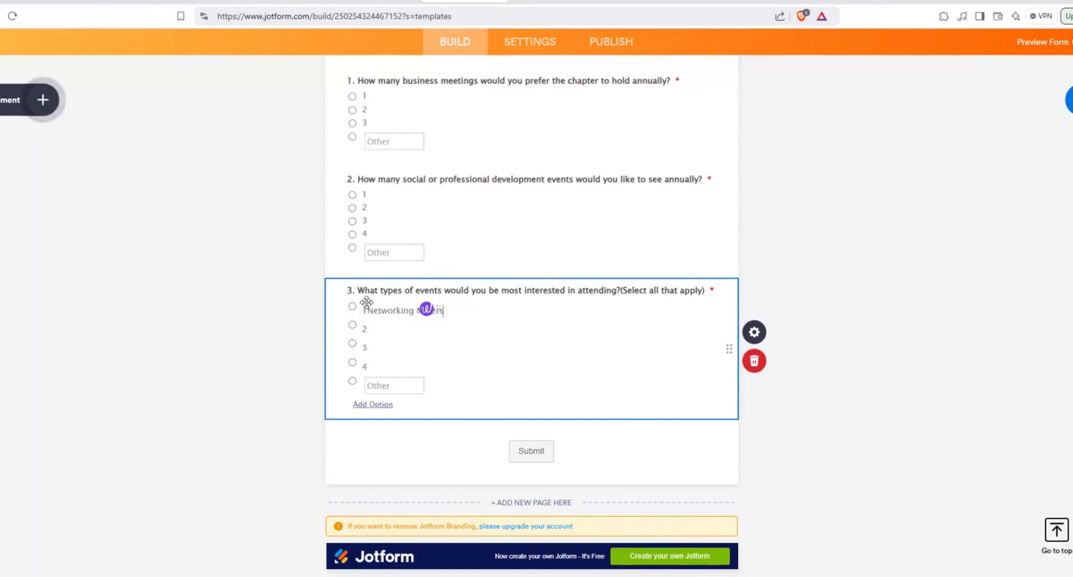
pyautogui.click(367, 309)
pyautogui.press('BackSpace')
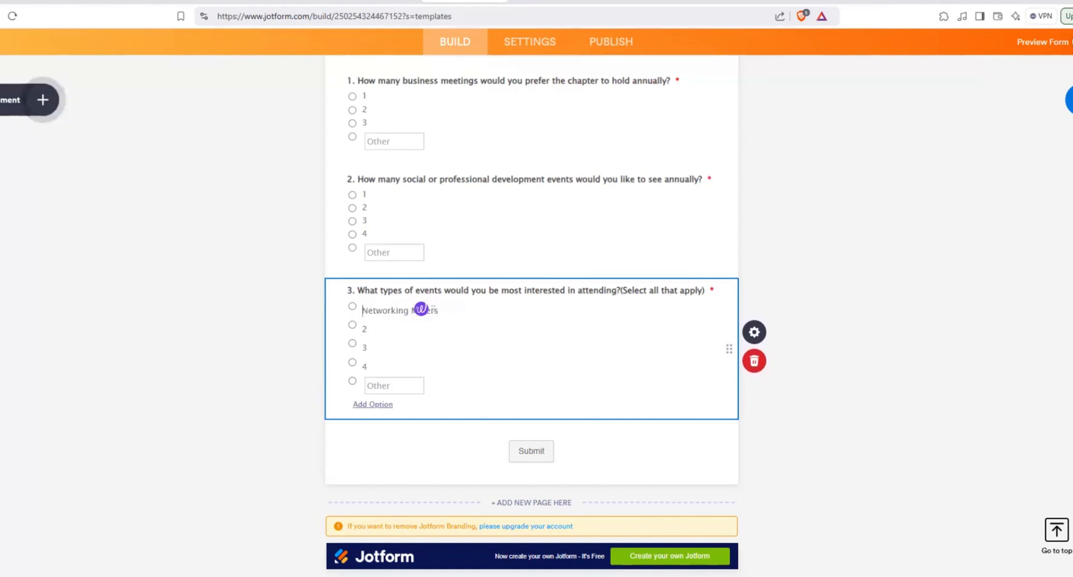
# Change the second answer option of the event types question to "Industry Panels/Guest Speakers", based on the Gmail message.
pyautogui.click(377, 1)
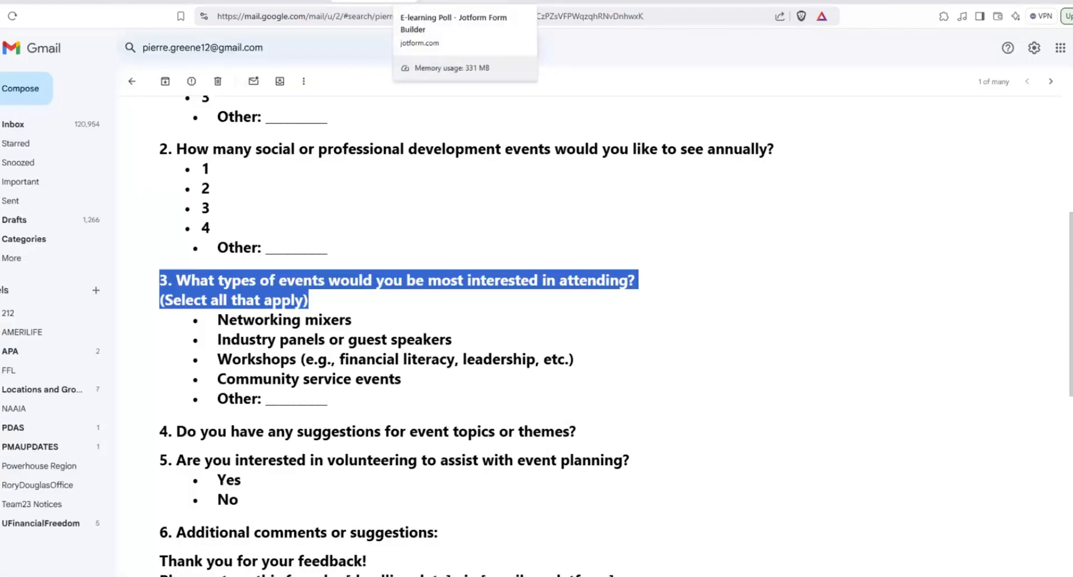
pyautogui.click(447, 1)
pyautogui.click(366, 329)
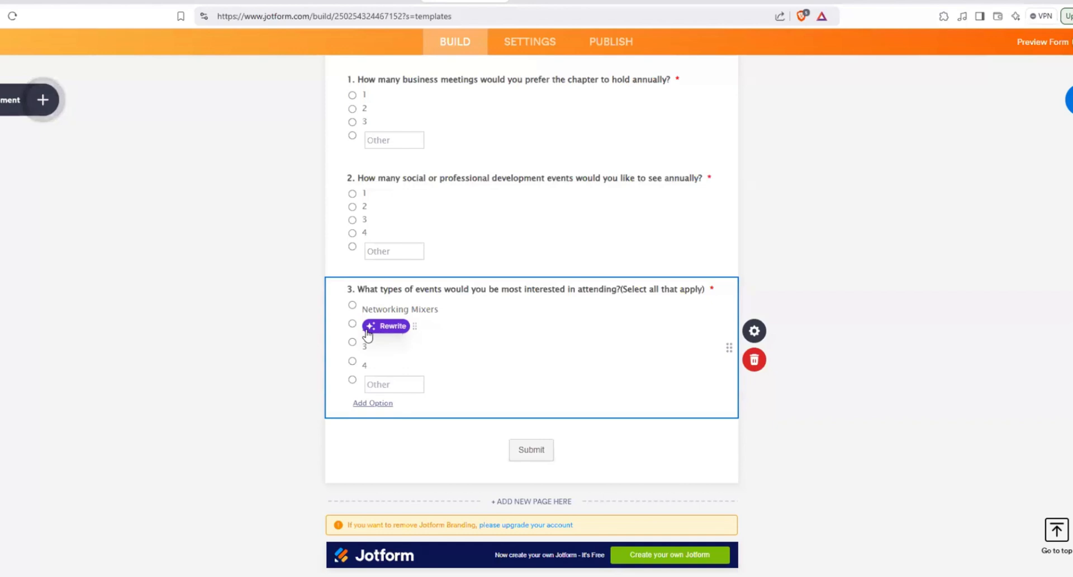
pyautogui.write('Industry Fest')
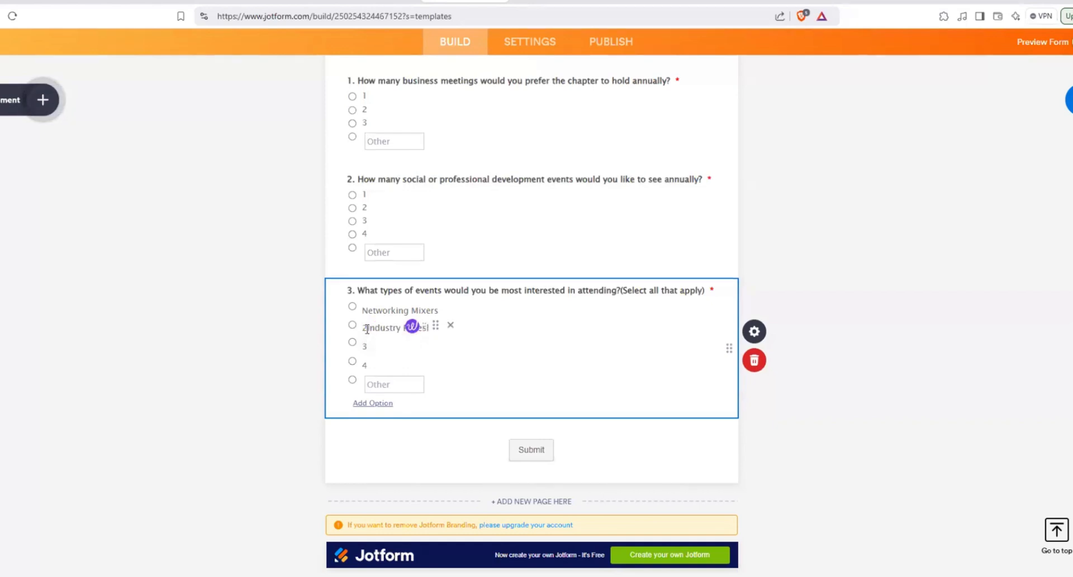
pyautogui.write('l/Guest Spe')
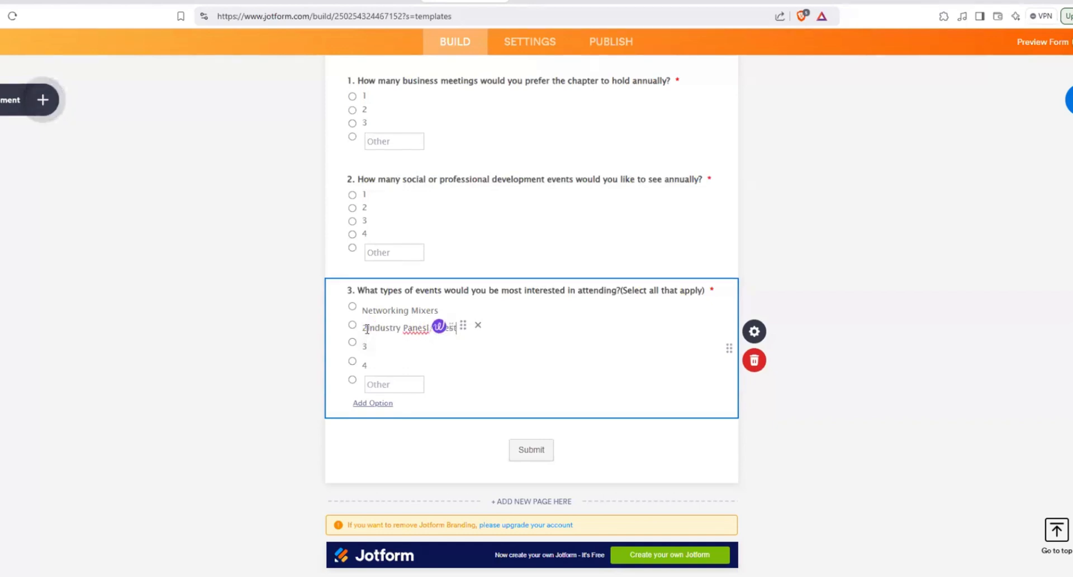
pyautogui.write('akers')
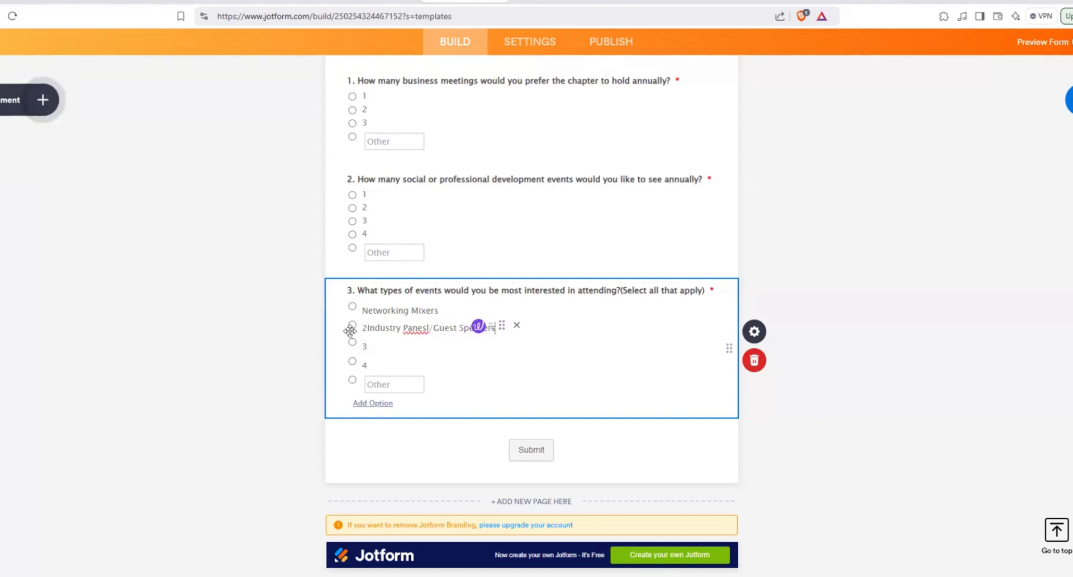
pyautogui.click(431, 328)
pyautogui.press('BackSpace')
pyautogui.press('BackSpace')
pyautogui.write('ls')
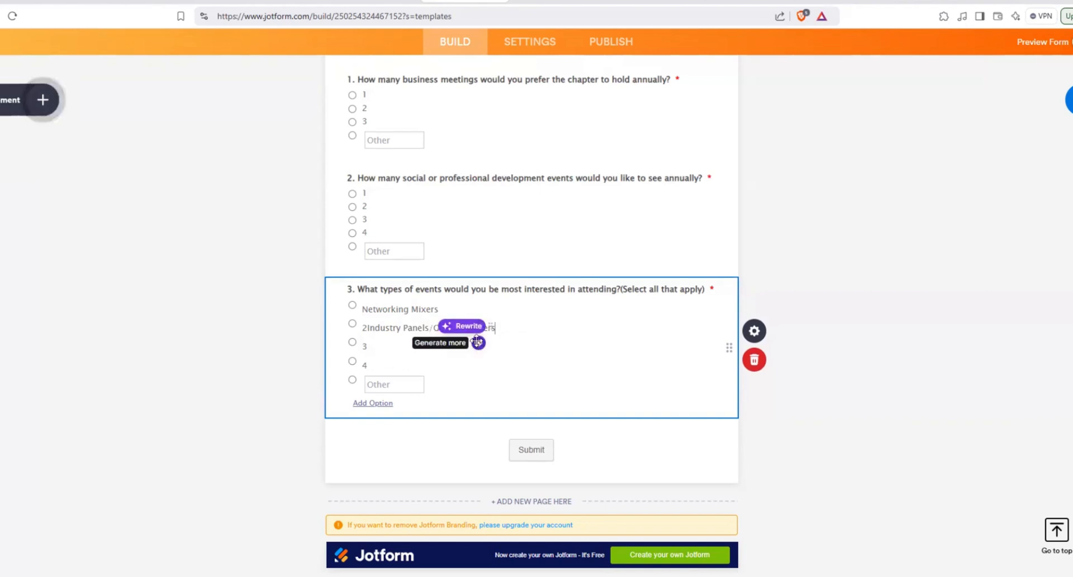
pyautogui.click(477, 341)
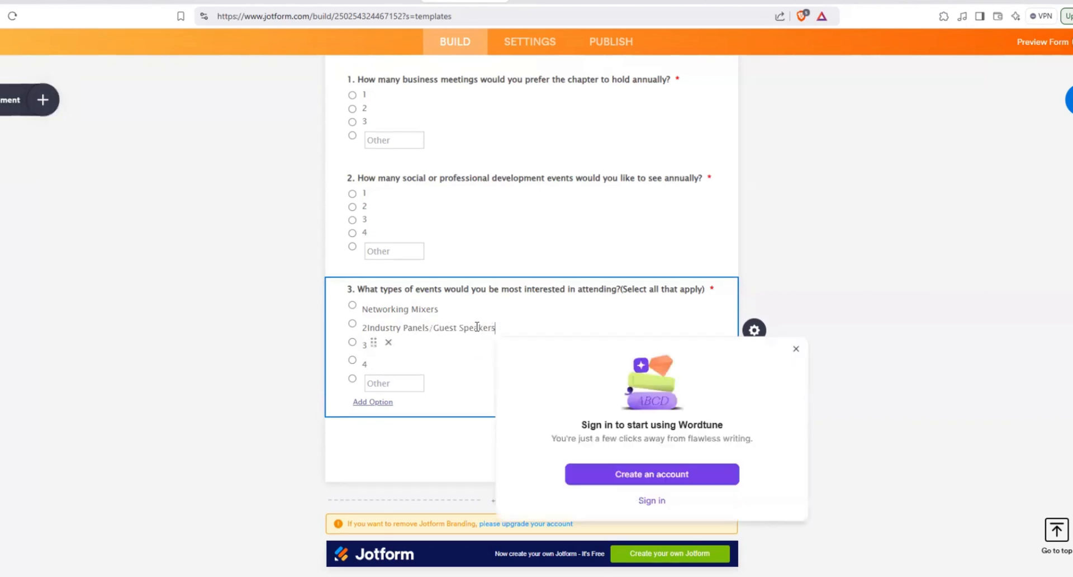
pyautogui.click(796, 350)
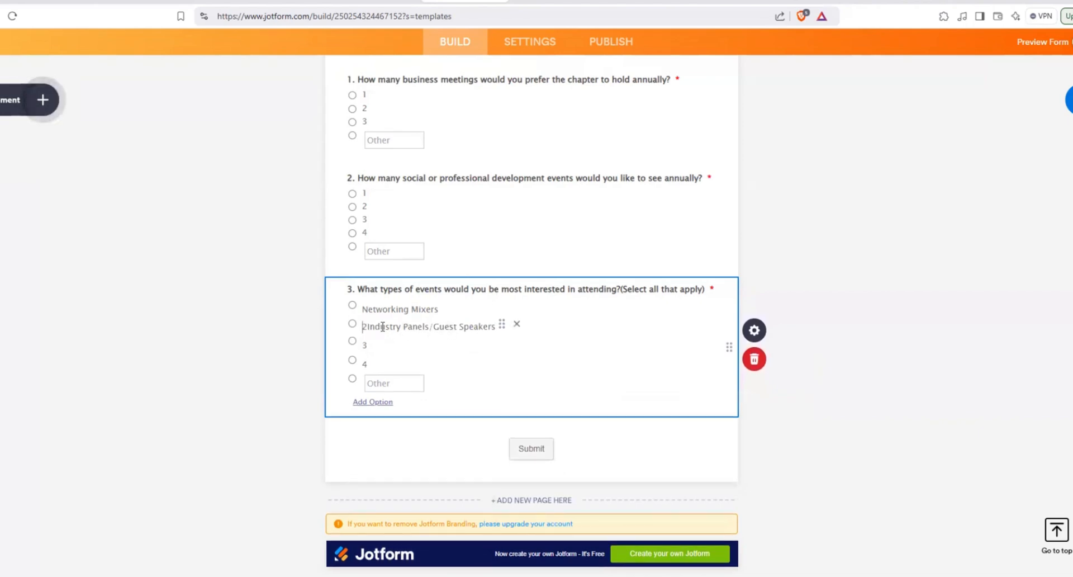
pyautogui.press('BackSpace')
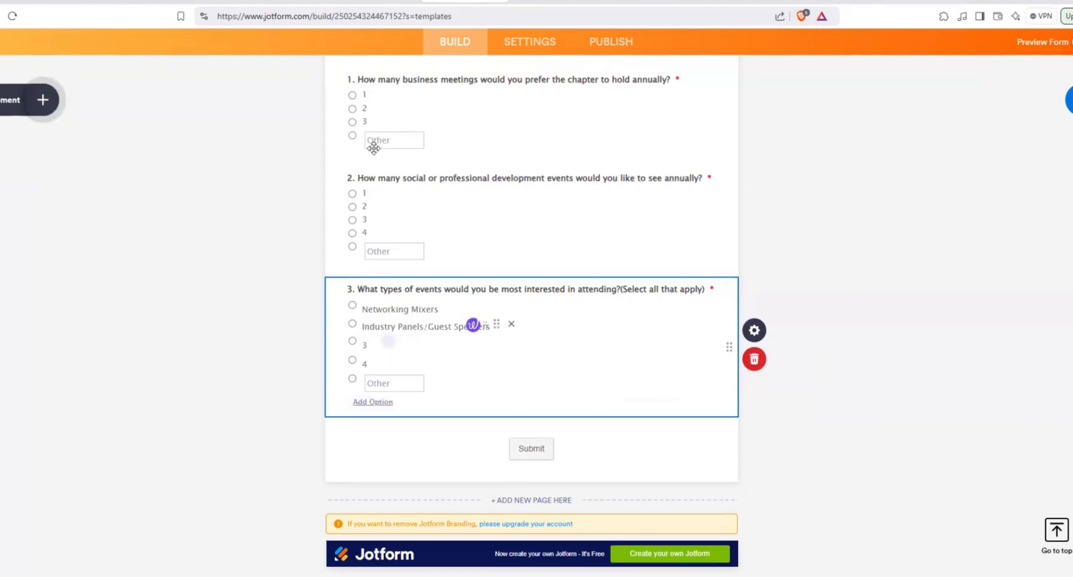
# Replace the third event types option with "Workshops (e.g., financial literacy, leadership, etc.)" copied from the Gmail message.
pyautogui.click(366, 1)
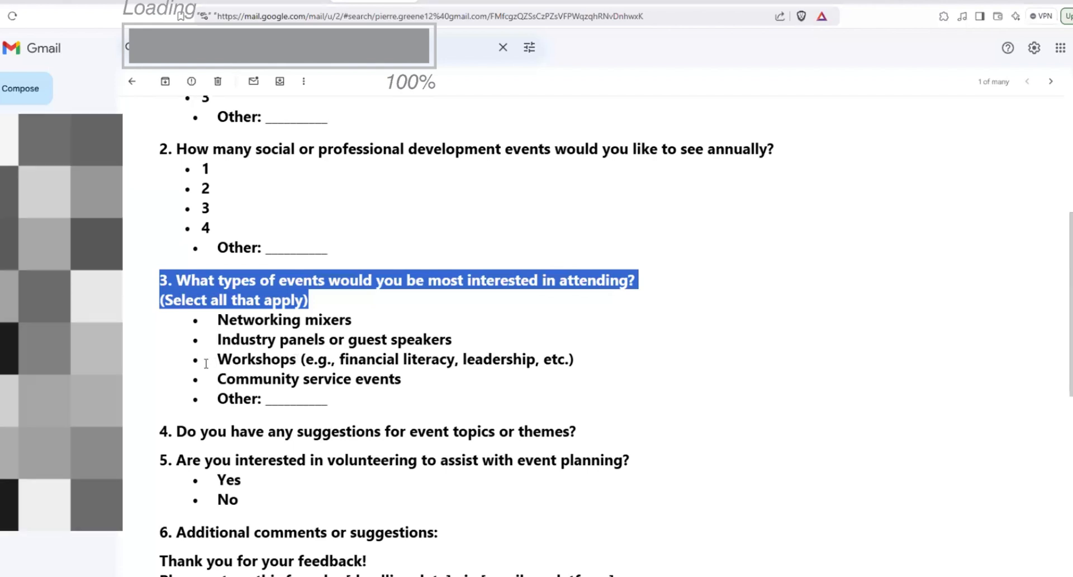
pyautogui.moveTo(217, 359); pyautogui.dragTo(394, 361)
pyautogui.moveTo(599, 367); pyautogui.dragTo(599, 366)
pyautogui.hotkey('ctrl', 'c')
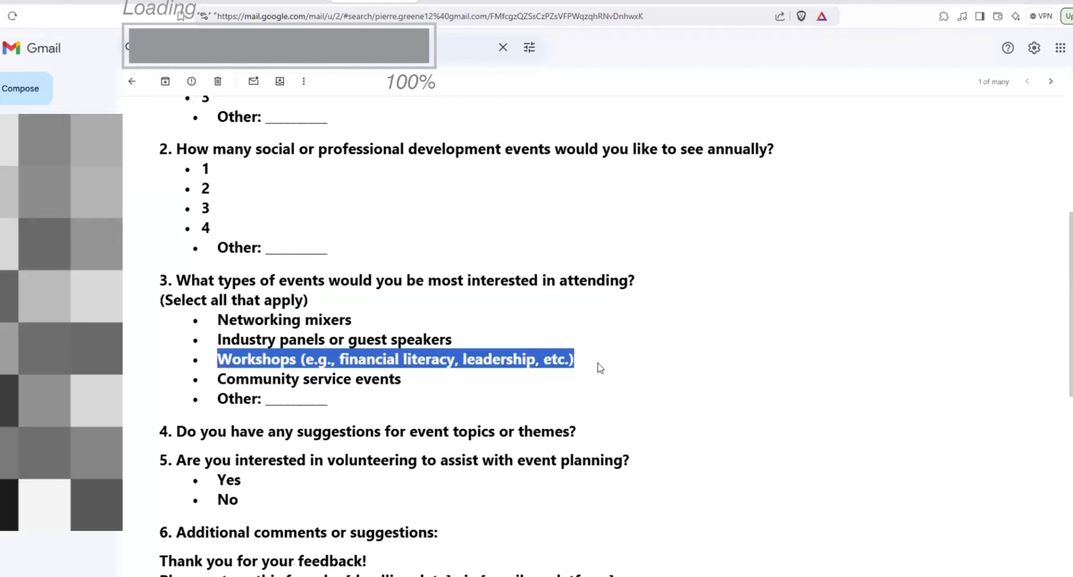
pyautogui.click(459, 0)
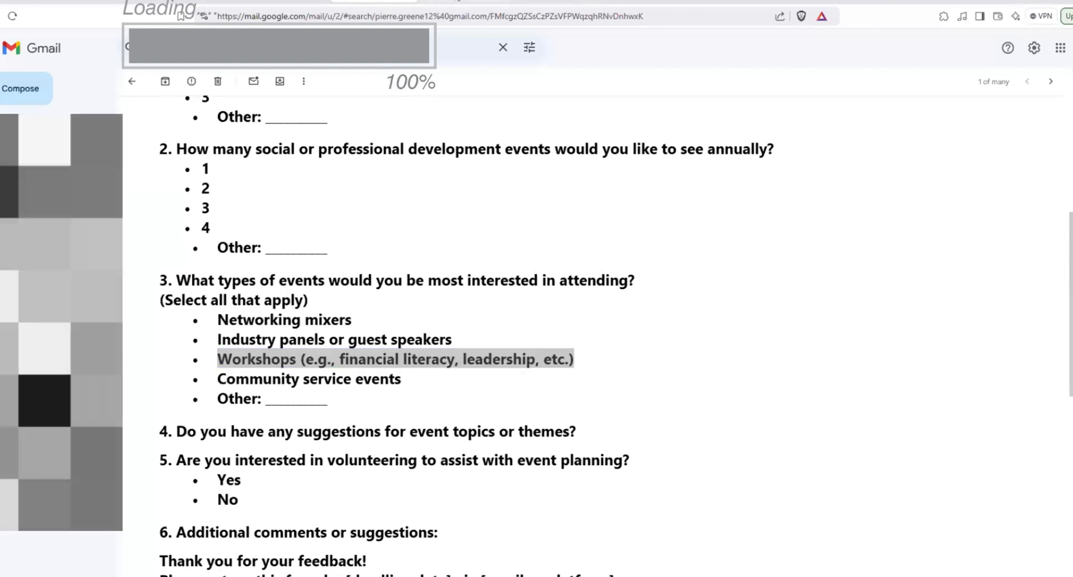
pyautogui.doubleClick(366, 342)
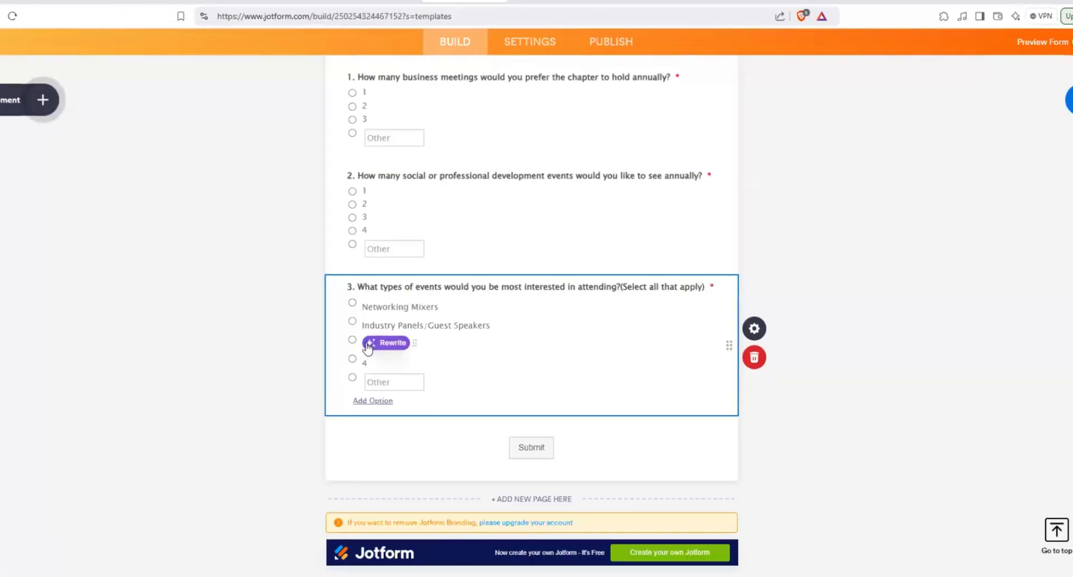
pyautogui.hotkey('ctrl', 'v')
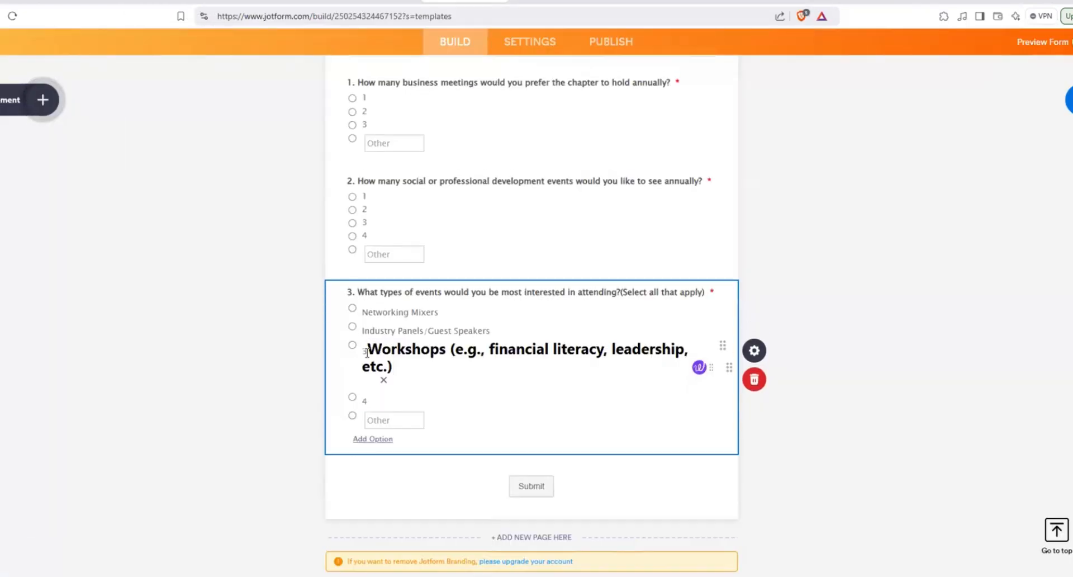
pyautogui.click(367, 354)
pyautogui.press('BackSpace')
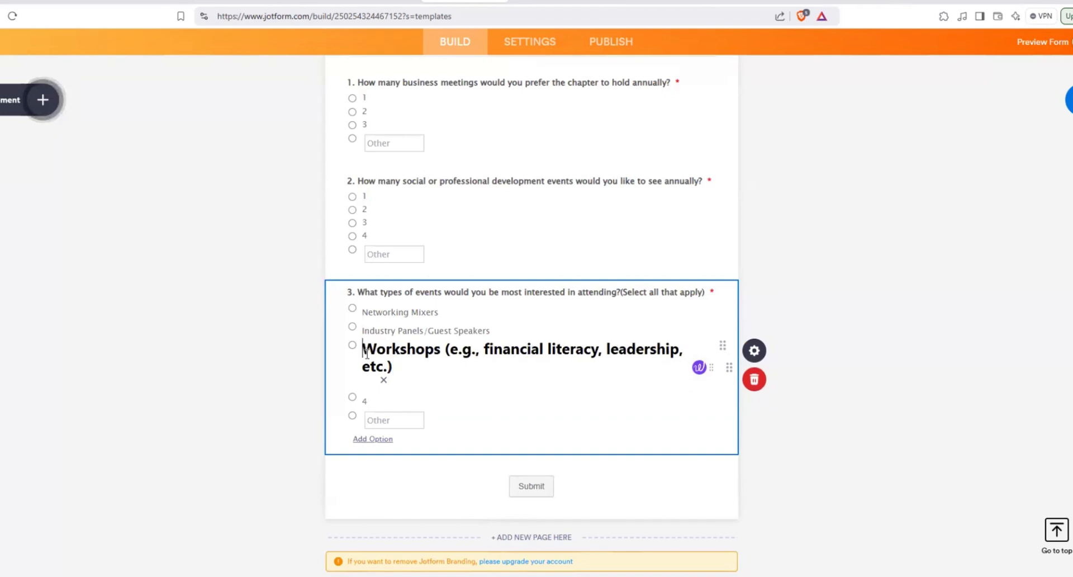
# Change the fourth answer option of the event types question to "Community Service Events", as worded in the Gmail message.
pyautogui.click(369, 404)
pyautogui.click(368, 3)
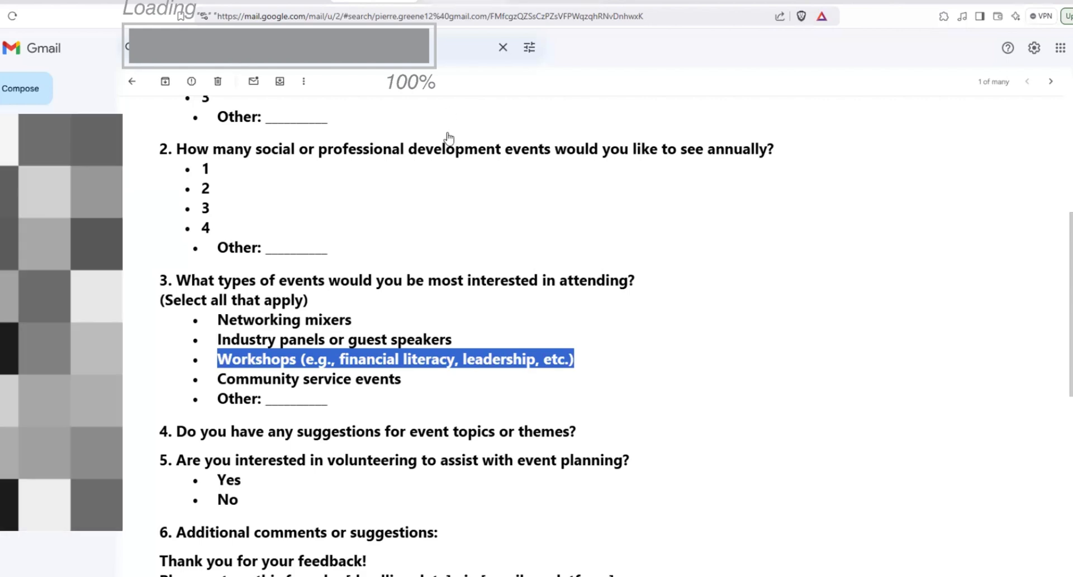
pyautogui.click(468, 2)
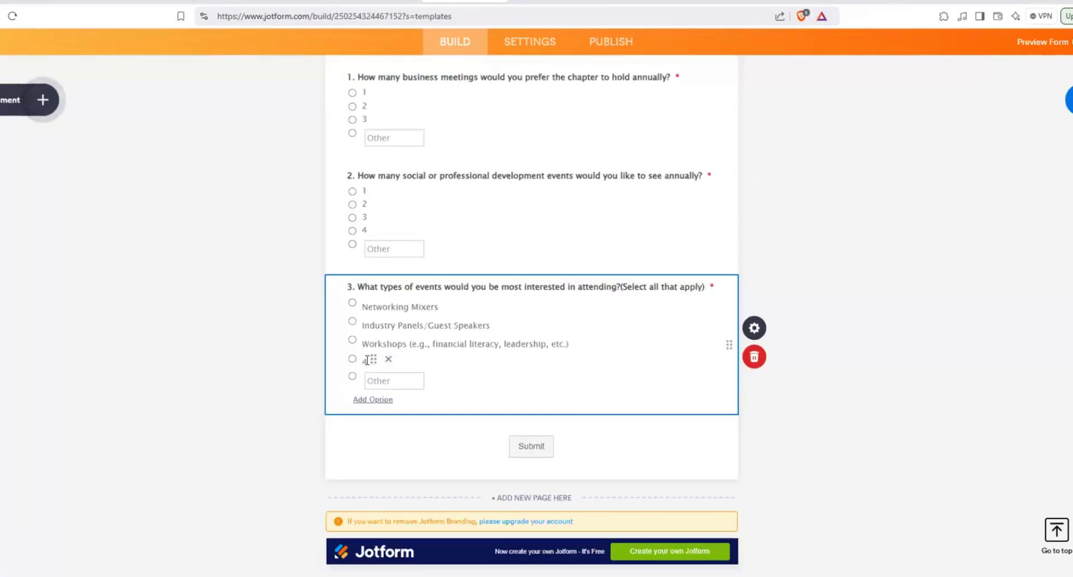
pyautogui.click(367, 360)
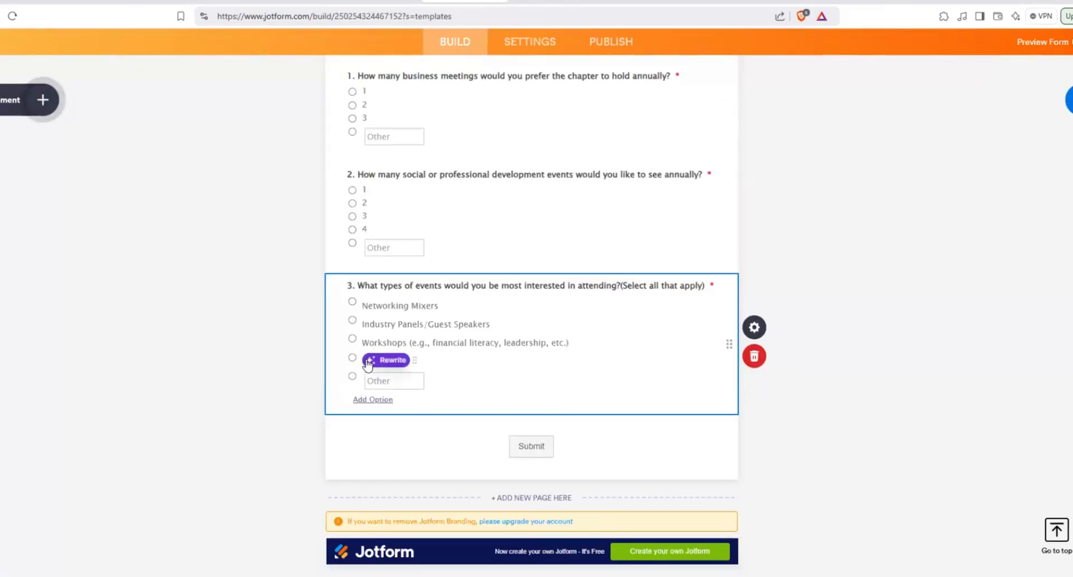
pyautogui.write('Community Ser')
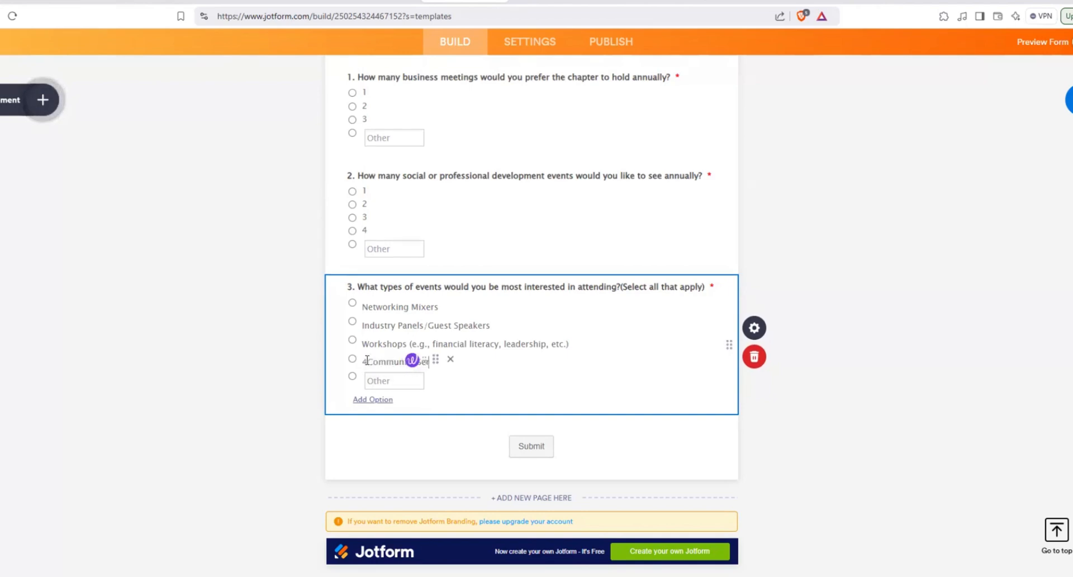
pyautogui.write('vice Events')
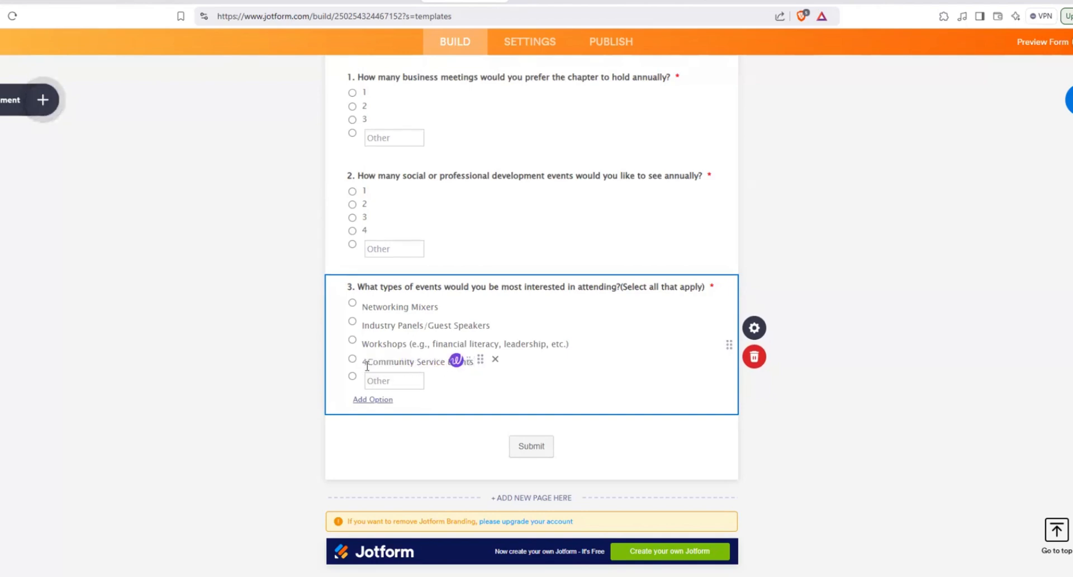
pyautogui.click(775, 414)
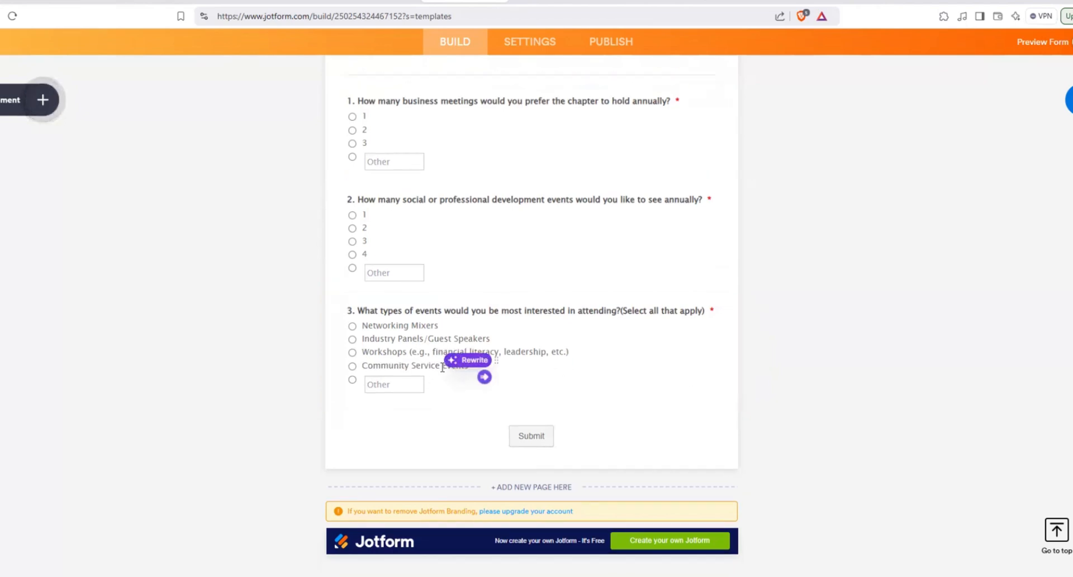
pyautogui.click(408, 381)
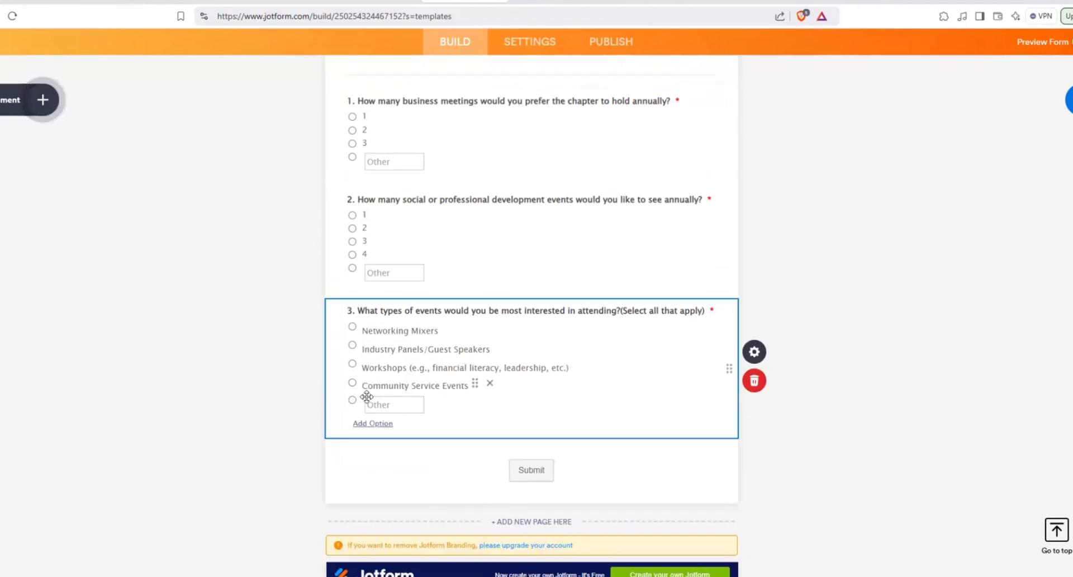
# Check the Gmail message for the questions that follow the event types question, and duplicate the event types question in the form.
pyautogui.click(368, 1)
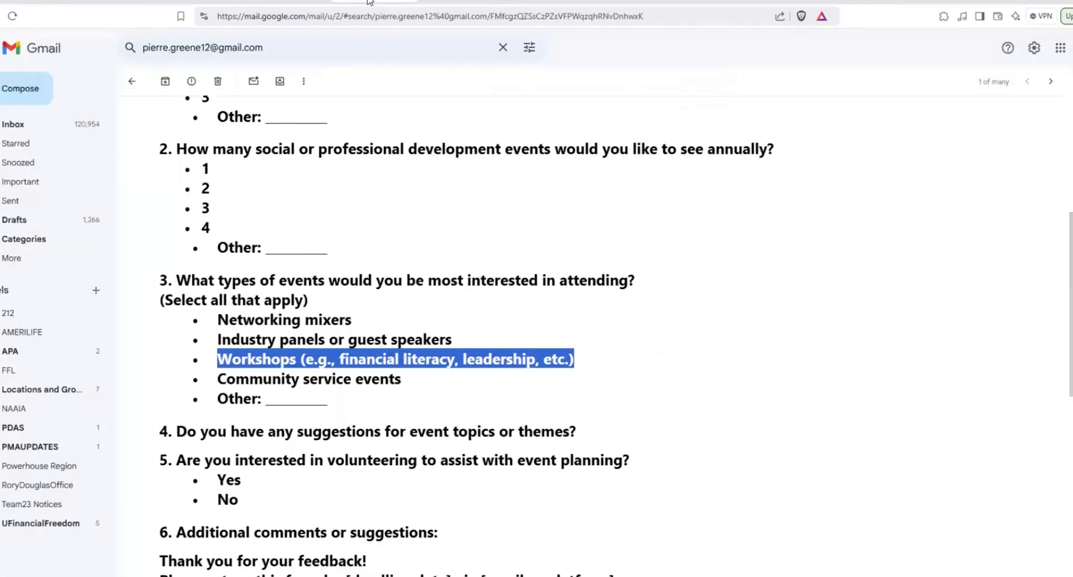
pyautogui.click(447, 1)
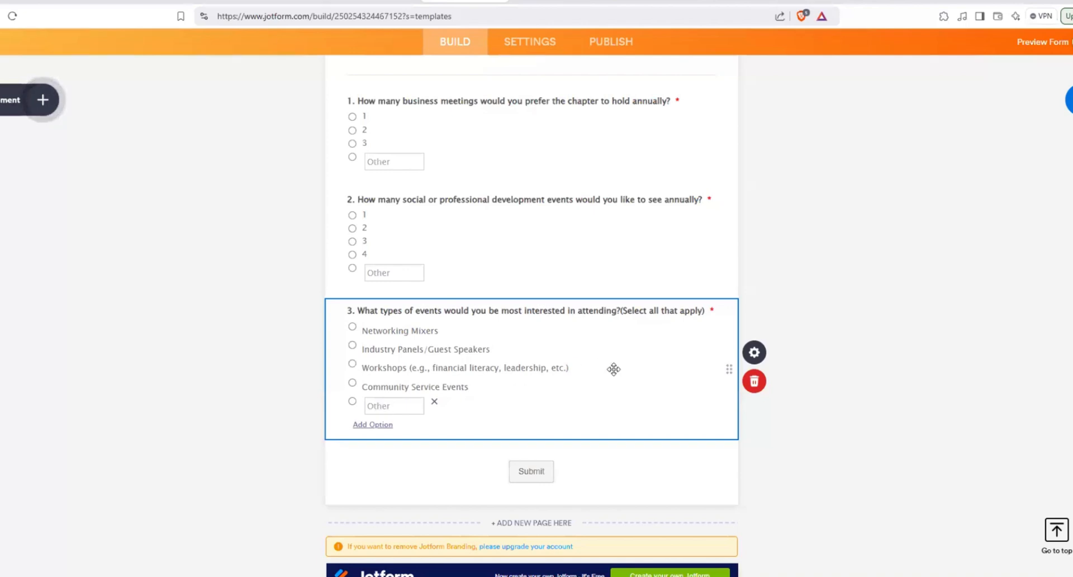
pyautogui.click(554, 430)
pyautogui.click(352, 2)
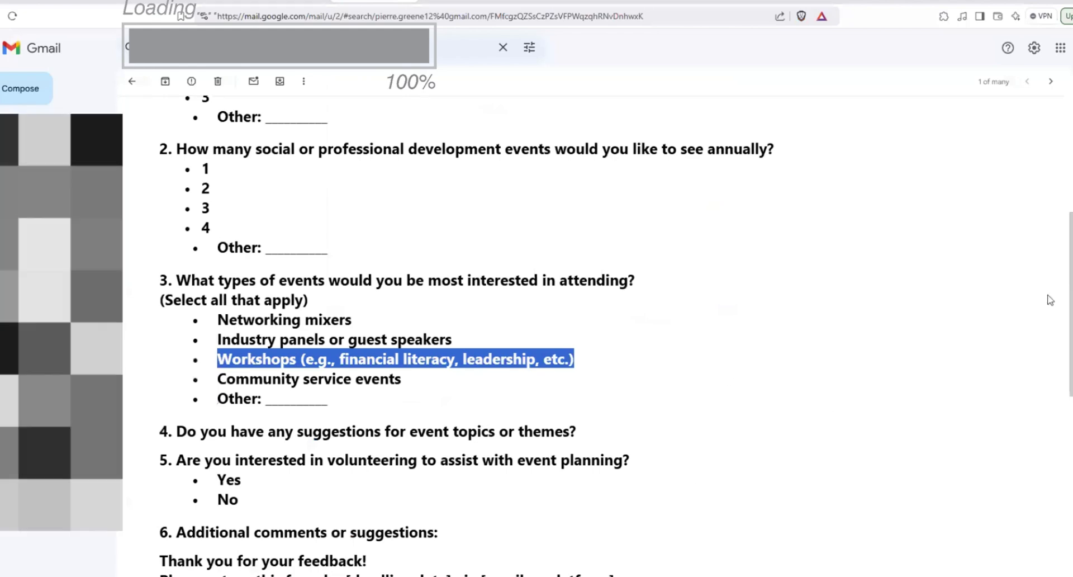
pyautogui.scroll(-3, 589, 317)
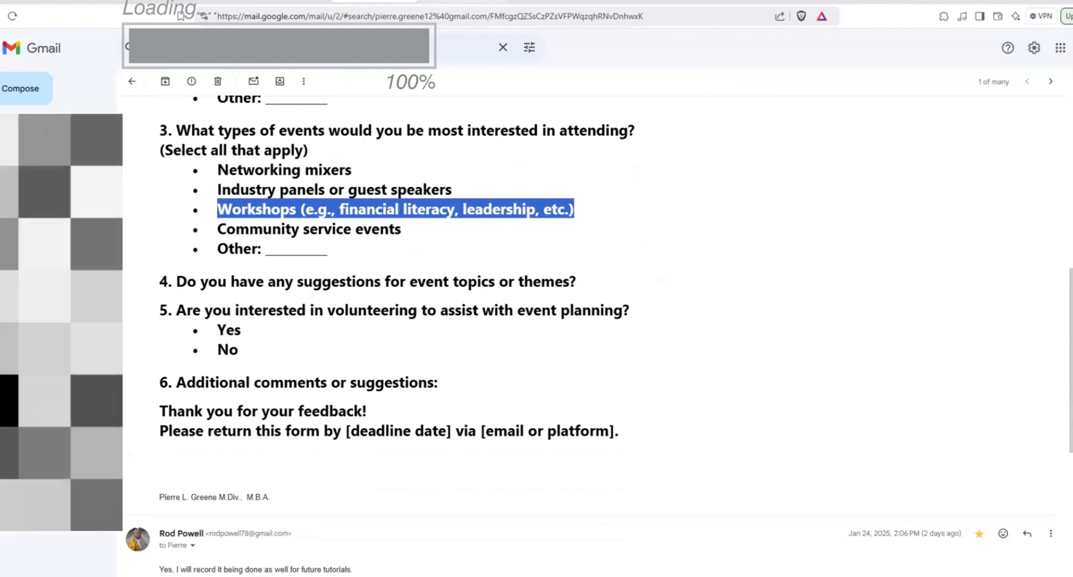
pyautogui.click(464, 2)
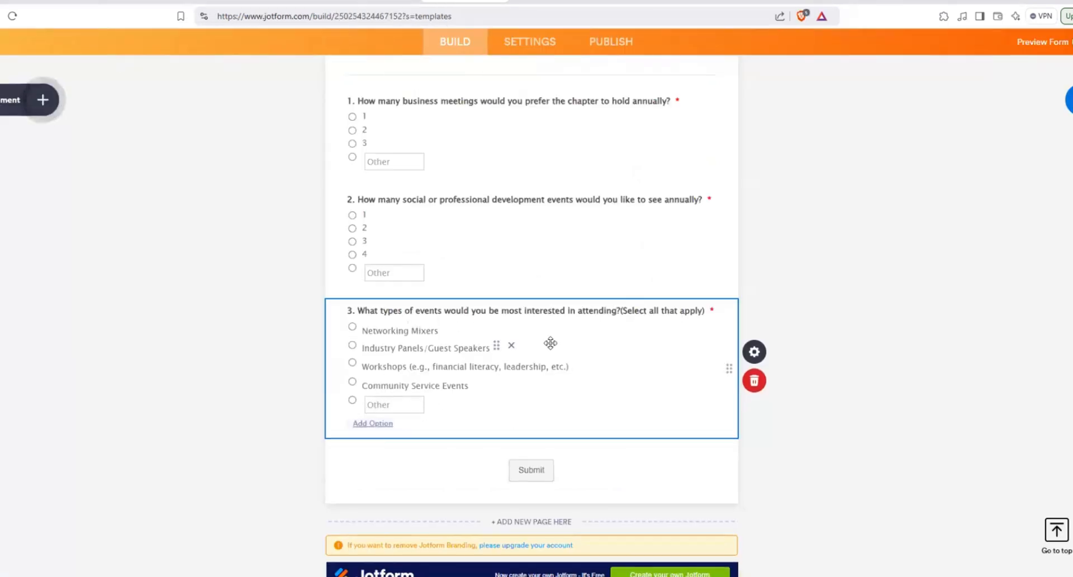
pyautogui.rightClick(574, 381)
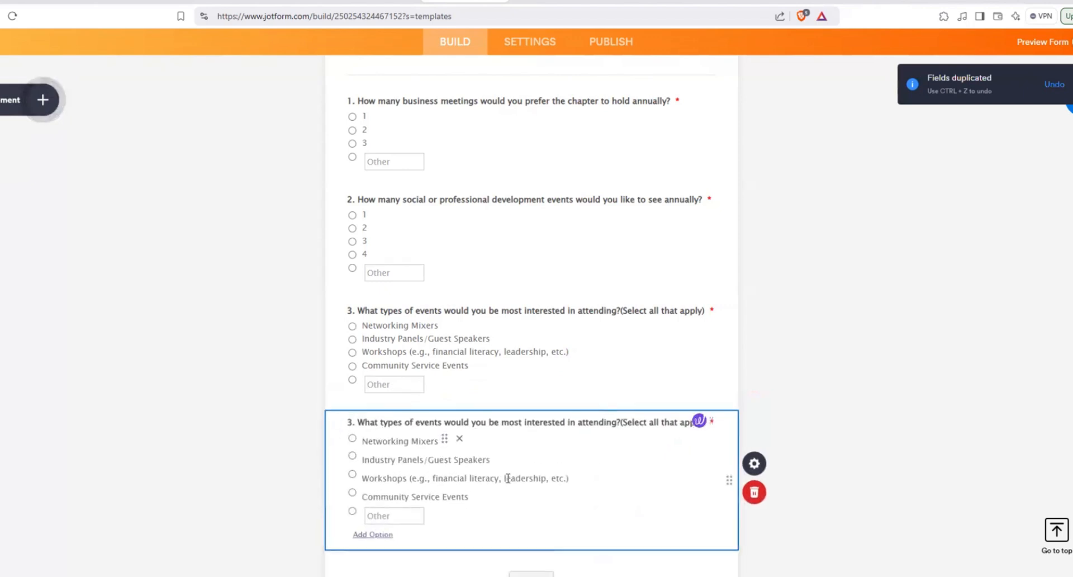
# Delete the Community Service Events, Workshops and Industry Panels options from the duplicated question and clear the Networking Mixers option.
pyautogui.click(489, 495)
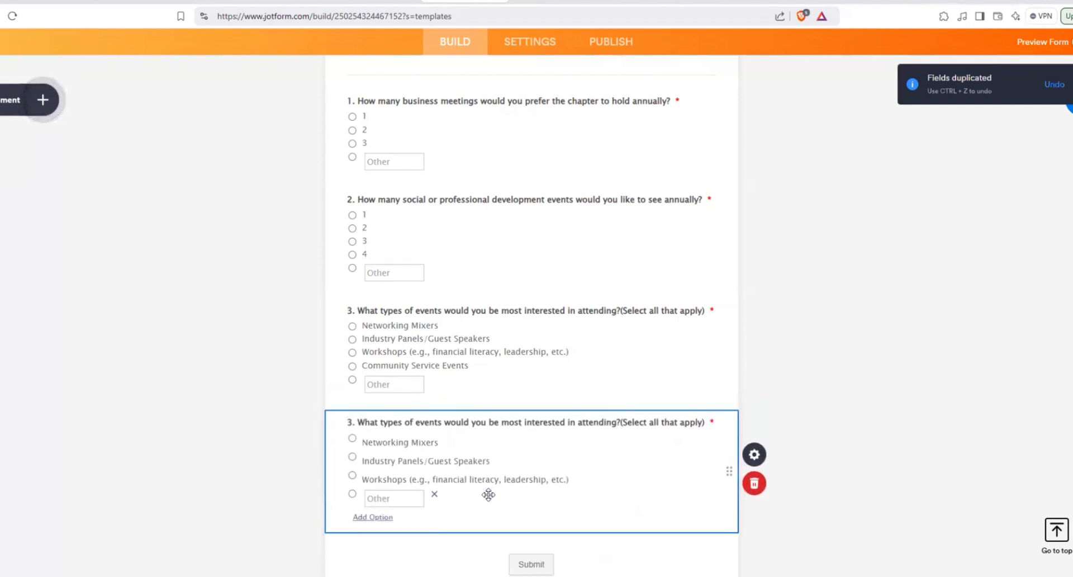
pyautogui.click(589, 478)
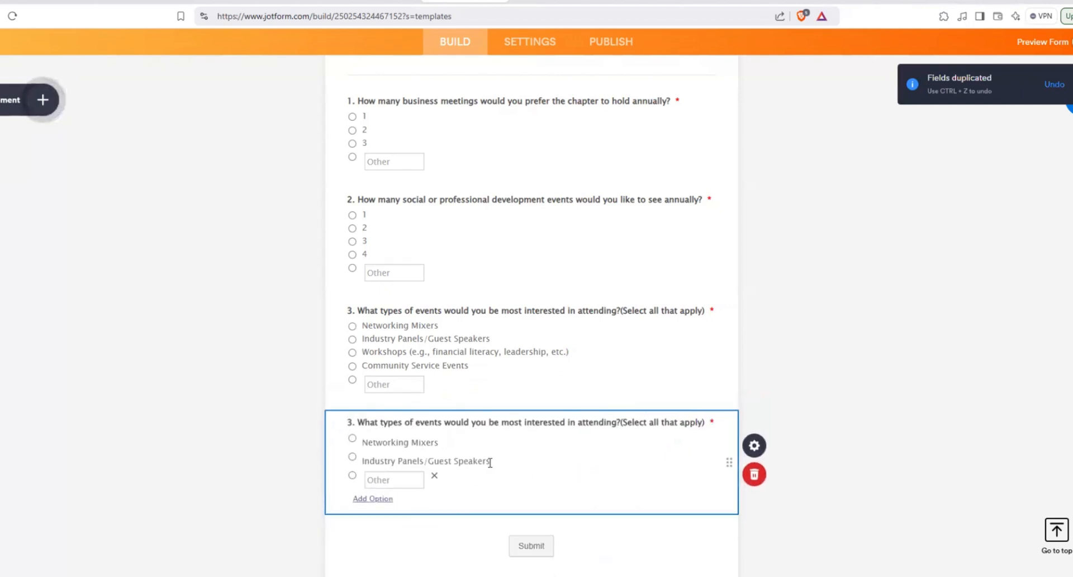
pyautogui.click(510, 457)
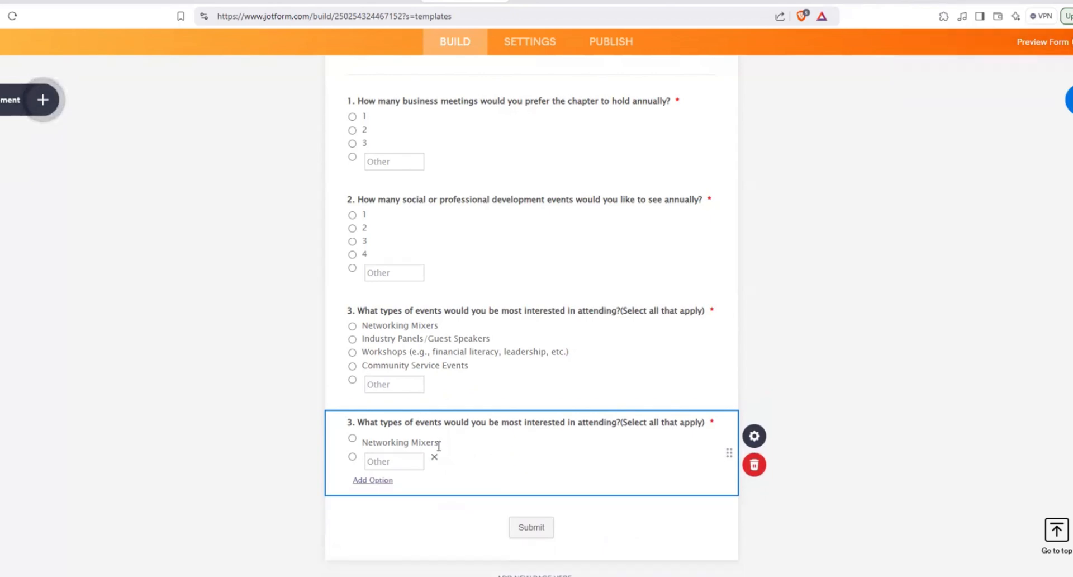
pyautogui.click(460, 439)
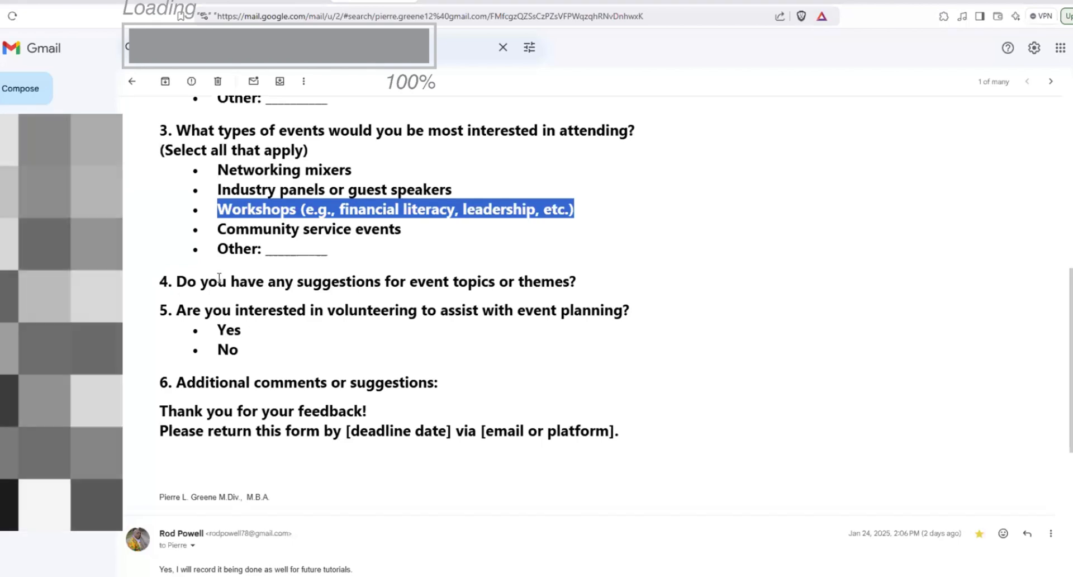
# Replace the duplicated question's title with "4. Do you have any suggestions for event topics or themes?" from the Gmail message.
pyautogui.tripleClick(219, 278)
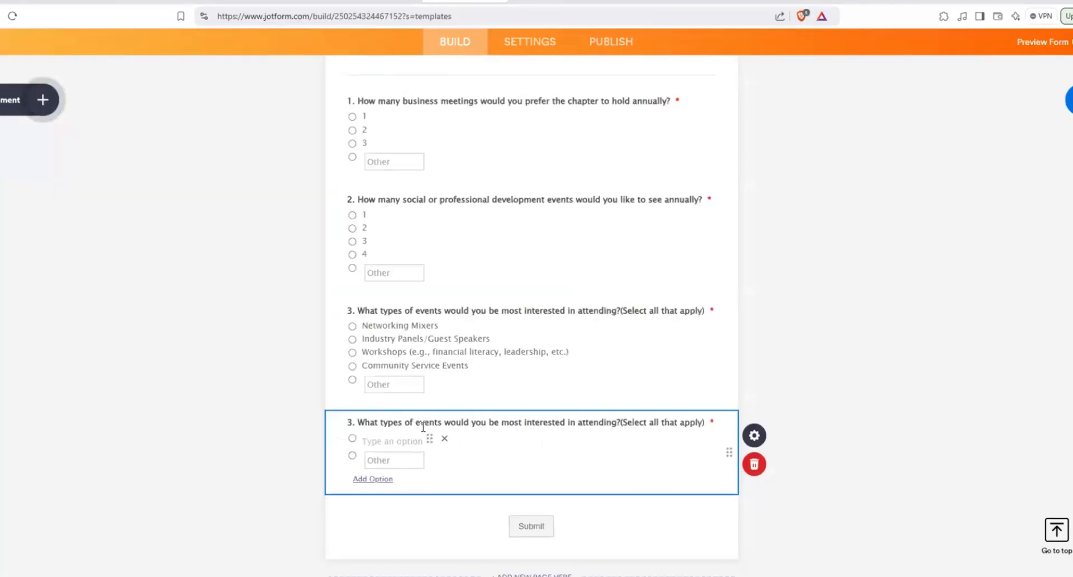
pyautogui.tripleClick(425, 423)
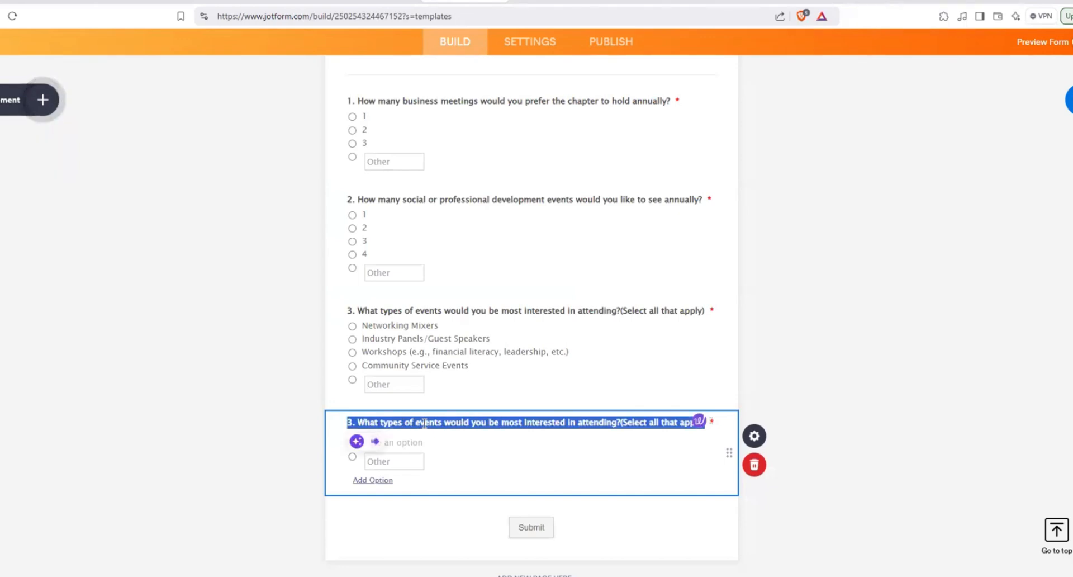
pyautogui.write('Do you have any suggestions for event topics or themes?')
pyautogui.click(405, 445)
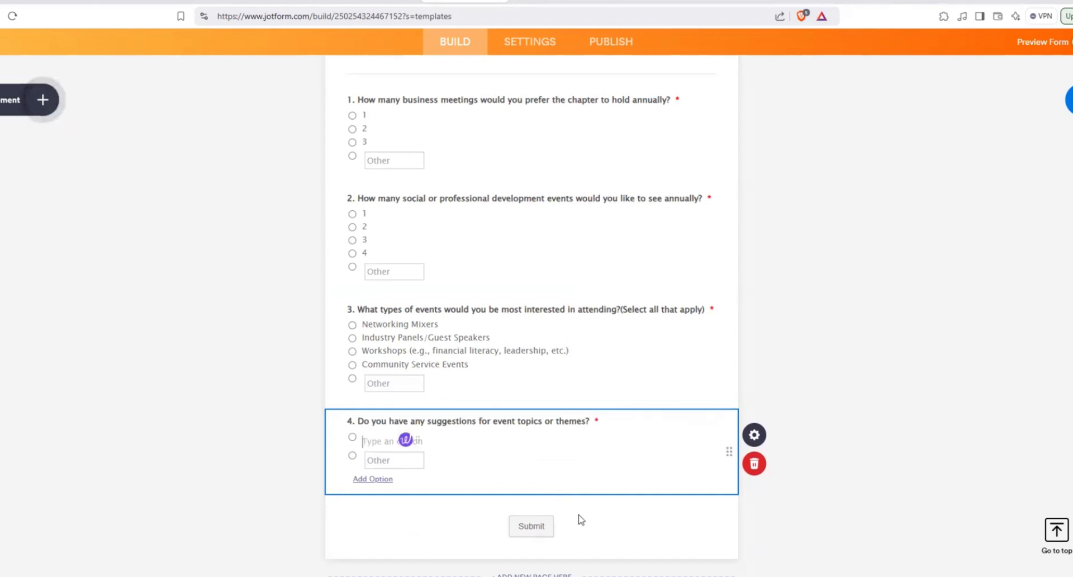
pyautogui.write('Yhatever')
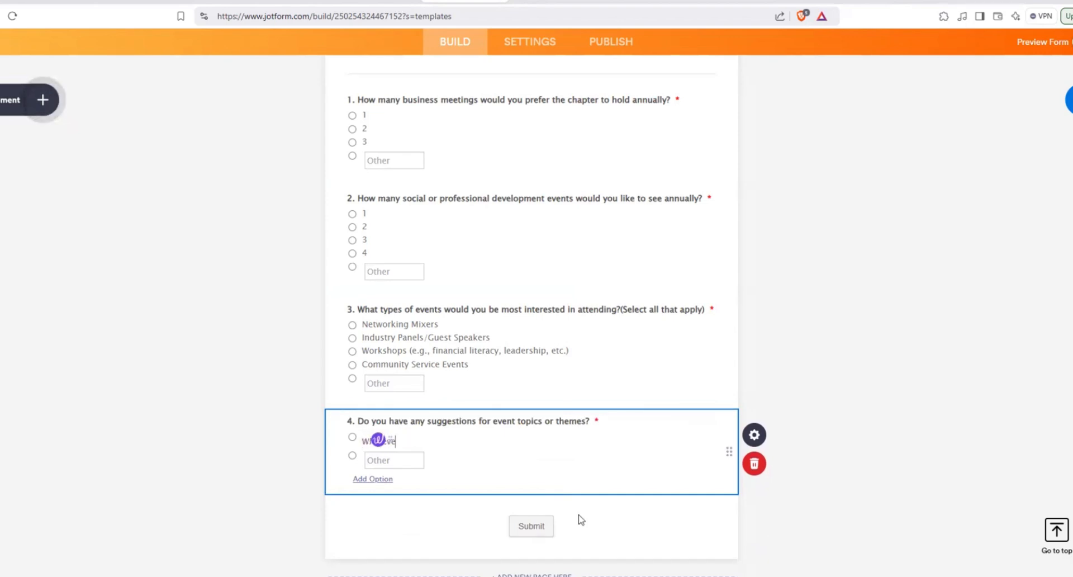
pyautogui.write(' you')
pyautogui.press('BackSpace')
pyautogui.press('BackSpace')
pyautogui.press('BackSpace')
pyautogui.press('BackSpace')
pyautogui.press('BackSpace')
pyautogui.press('BackSpace')
pyautogui.press('BackSpace')
pyautogui.press('BackSpace')
pyautogui.press('BackSpace')
pyautogui.press('BackSpace')
pyautogui.press('BackSpace')
pyautogui.press('BackSpace')
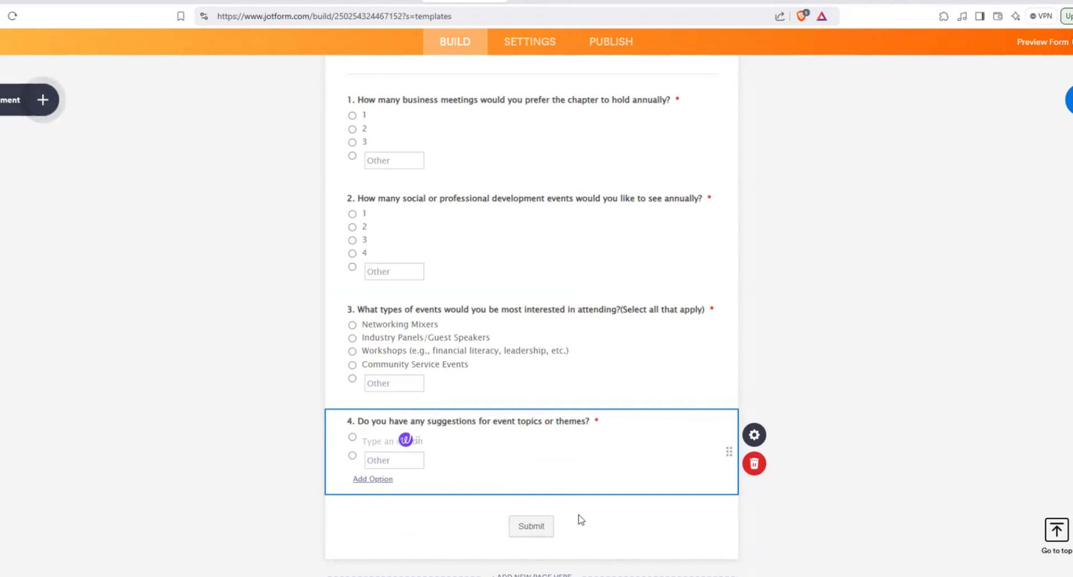
pyautogui.write('Im here for every')
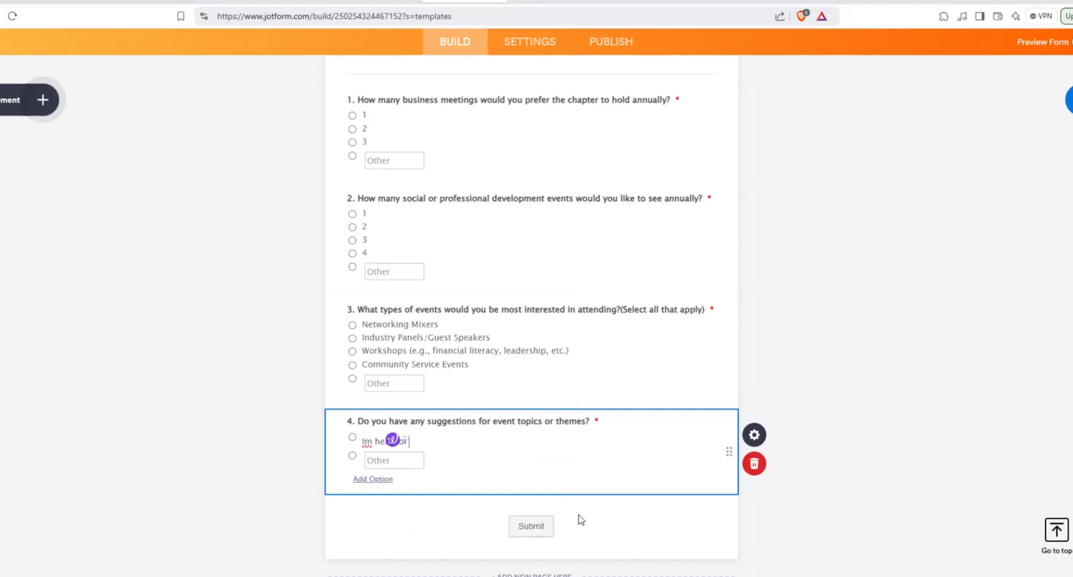
pyautogui.press('BackSpace')
pyautogui.press('BackSpace')
pyautogui.press('BackSpace')
pyautogui.press('BackSpace')
pyautogui.press('BackSpace')
pyautogui.press('BackSpace')
pyautogui.press('BackSpace')
pyautogui.press('BackSpace')
pyautogui.press('BackSpace')
pyautogui.press('BackSpace')
pyautogui.press('BackSpace')
pyautogui.press('BackSpace')
pyautogui.press('BackSpace')
pyautogui.press('BackSpace')
pyautogui.press('BackSpace')
pyautogui.press('BackSpace')
pyautogui.press('BackSpace')
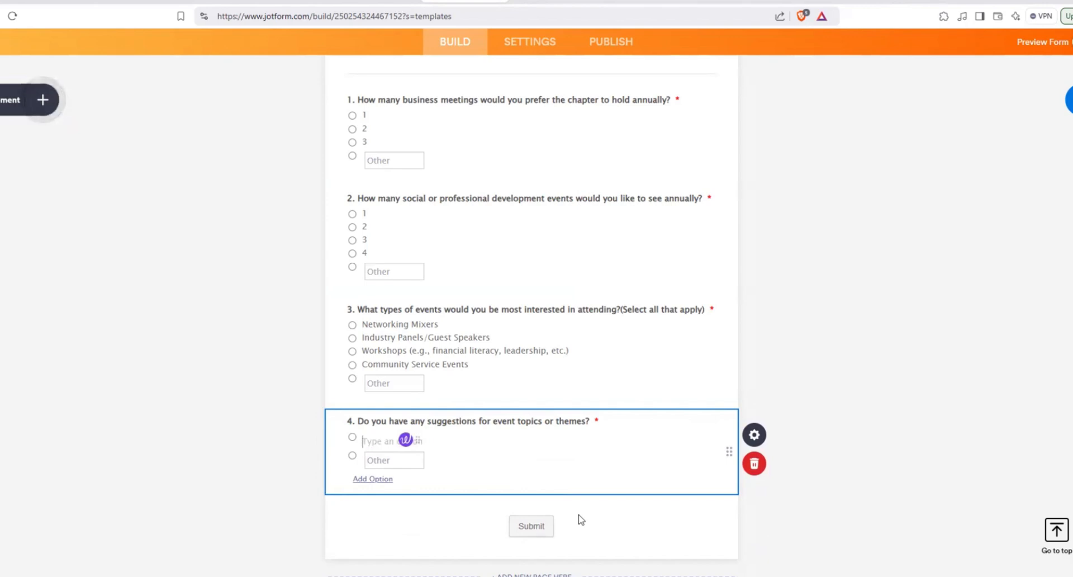
# Enter "Anything the Chapter Hosts" as the first answer option of question 4.
pyautogui.write('Inything the')
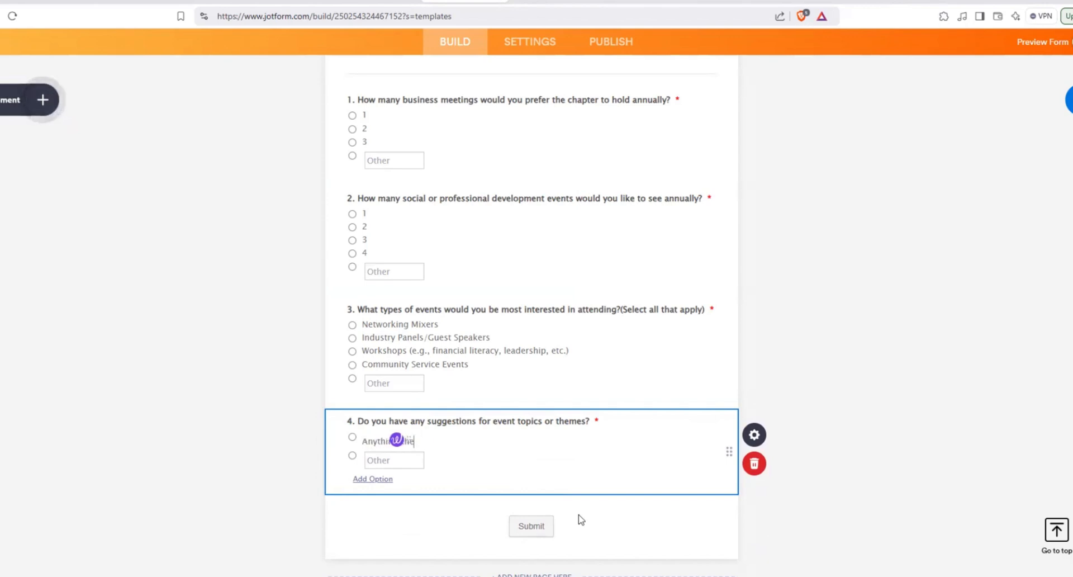
pyautogui.write(' Chapter Hosts')
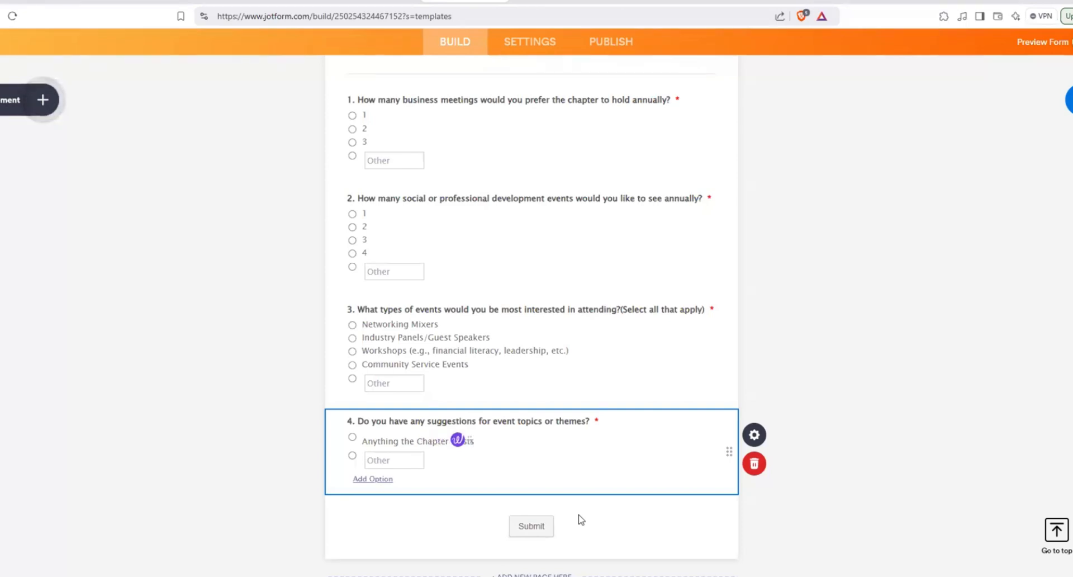
pyautogui.click(919, 541)
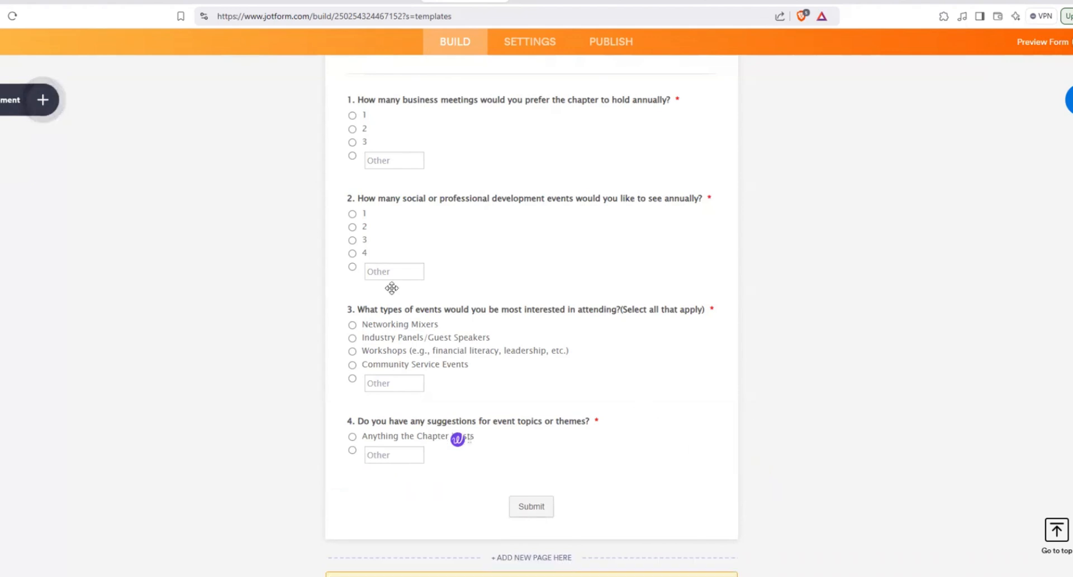
# Duplicate question 4 about event topics or themes.
pyautogui.click(388, 455)
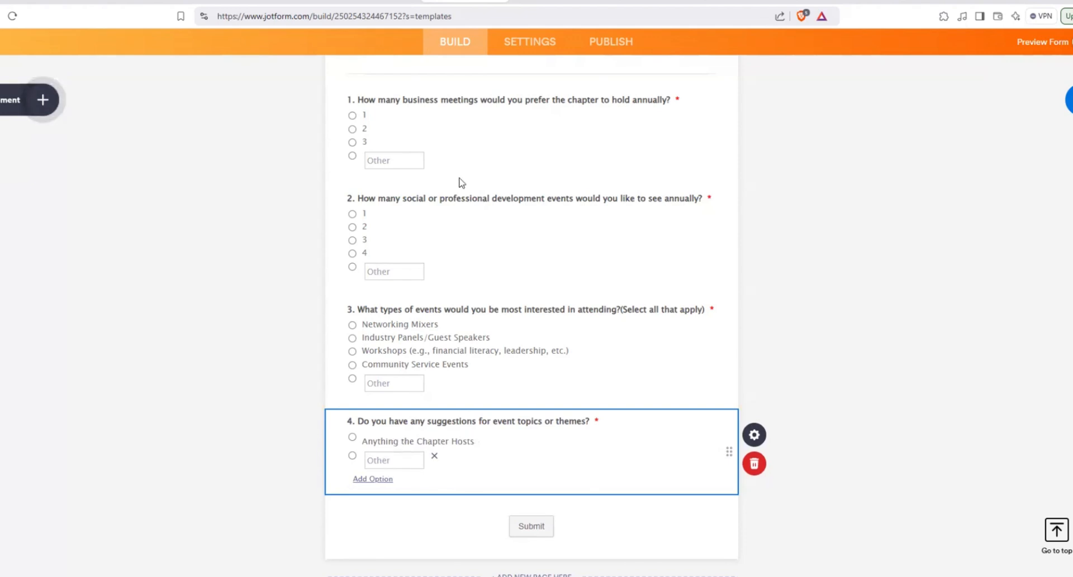
pyautogui.rightClick(491, 471)
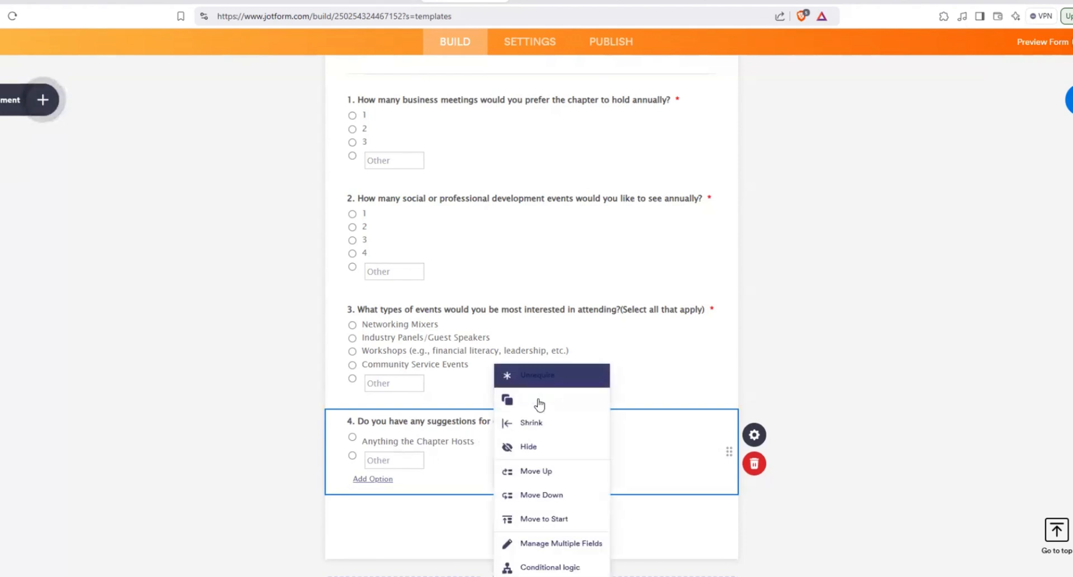
pyautogui.click(539, 405)
# Replace the duplicate's title with "5. Are you interested in volunteering to assist with event planning?" copied from the Gmail message.
pyautogui.click(384, 1)
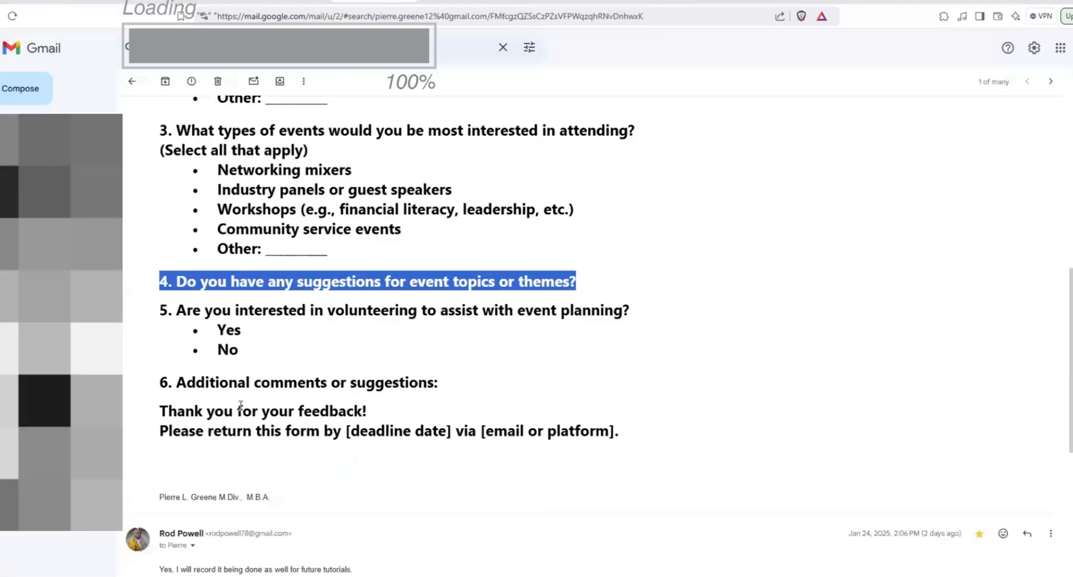
pyautogui.tripleClick(245, 311)
pyautogui.hotkey('ctrl', 'c')
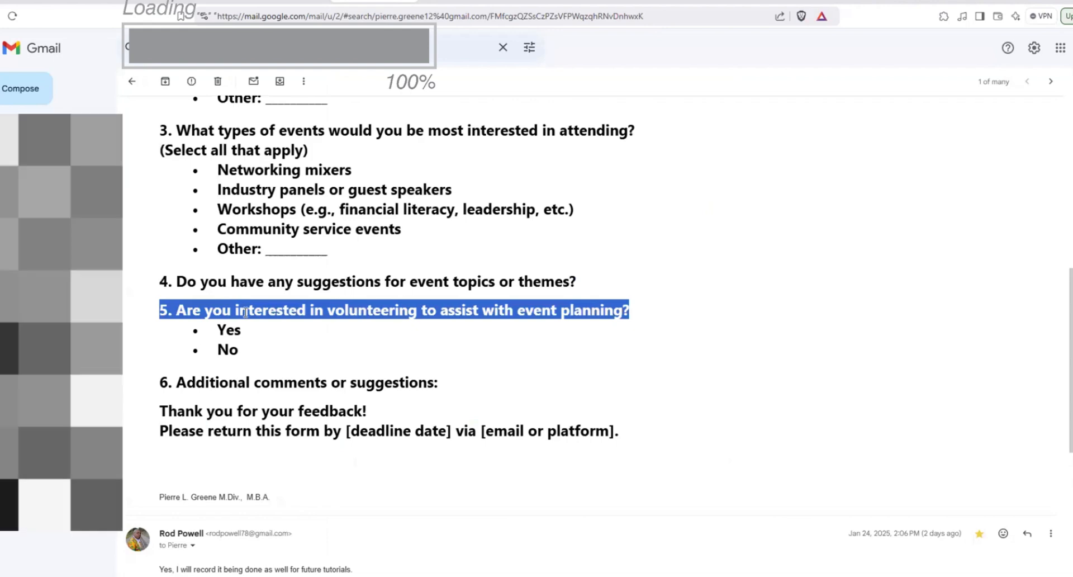
pyautogui.click(441, 1)
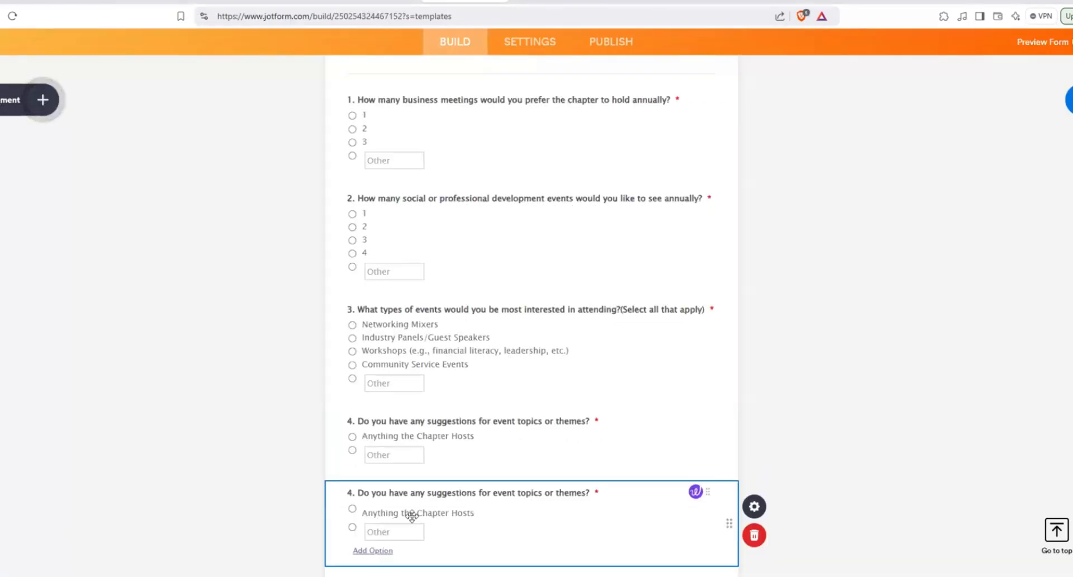
pyautogui.tripleClick(486, 492)
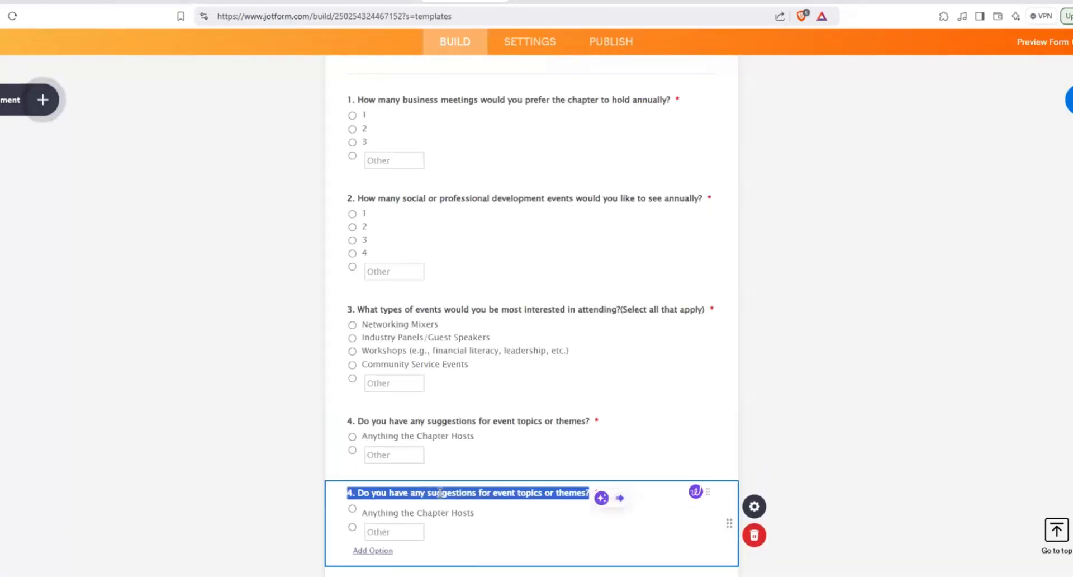
pyautogui.hotkey('ctrl', 'v')
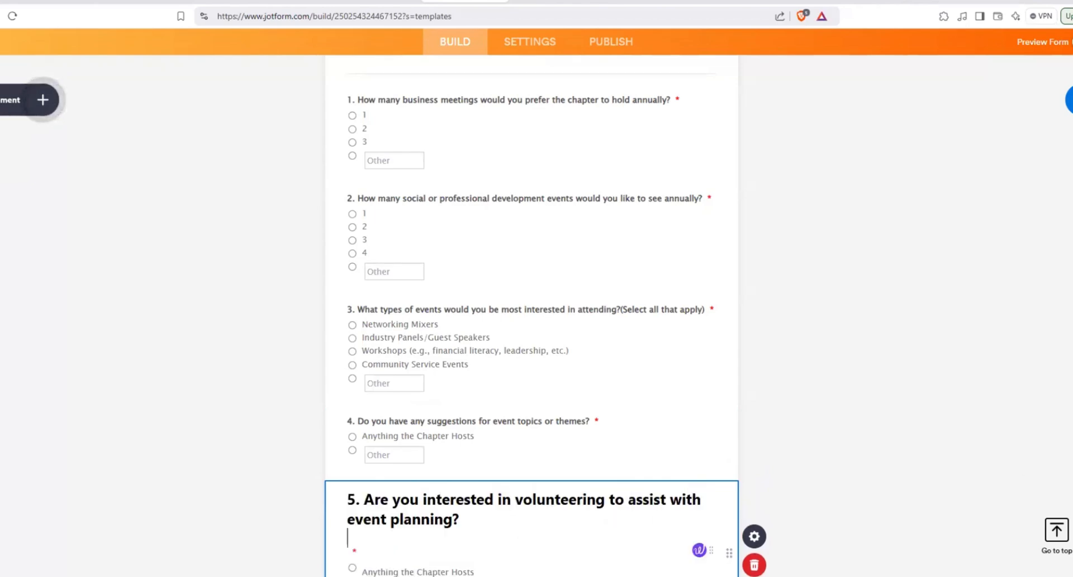
pyautogui.scroll(-3, 557, 376)
pyautogui.click(392, 403)
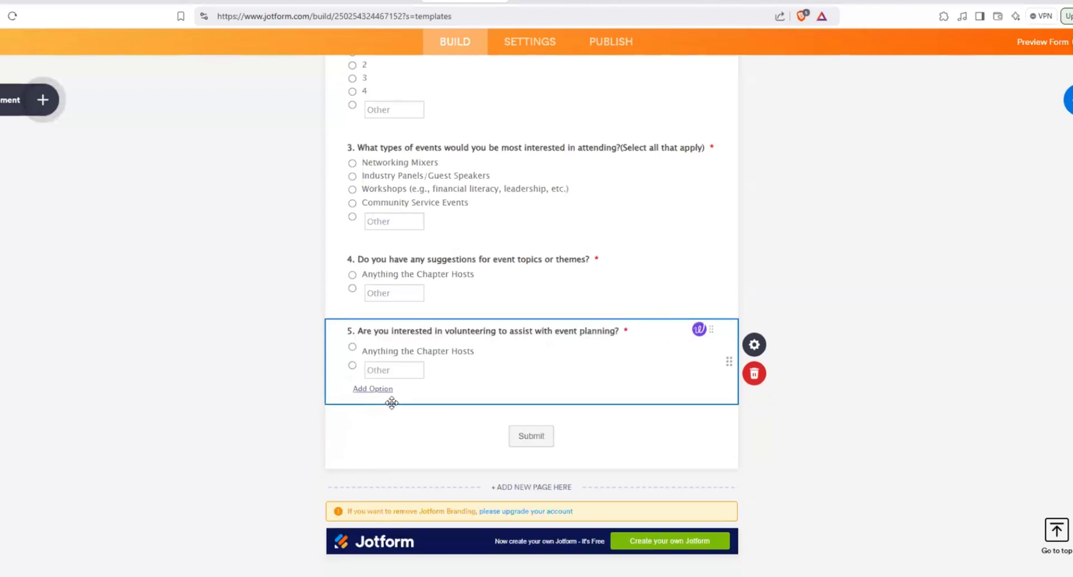
# Change the first answer option of the volunteering question to "Yes".
pyautogui.tripleClick(411, 354)
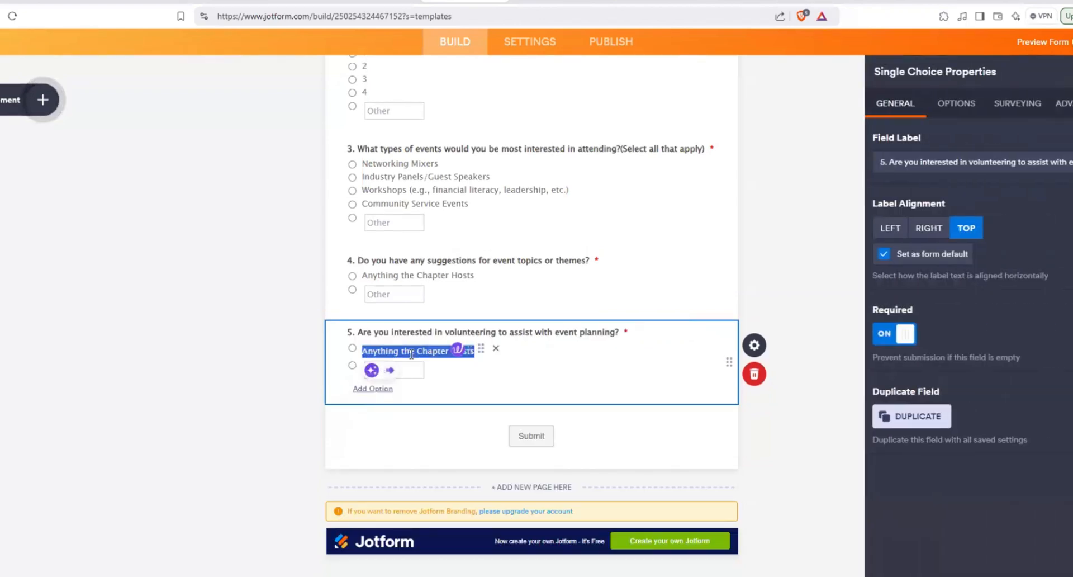
pyautogui.press('BackSpace')
pyautogui.write('Yes')
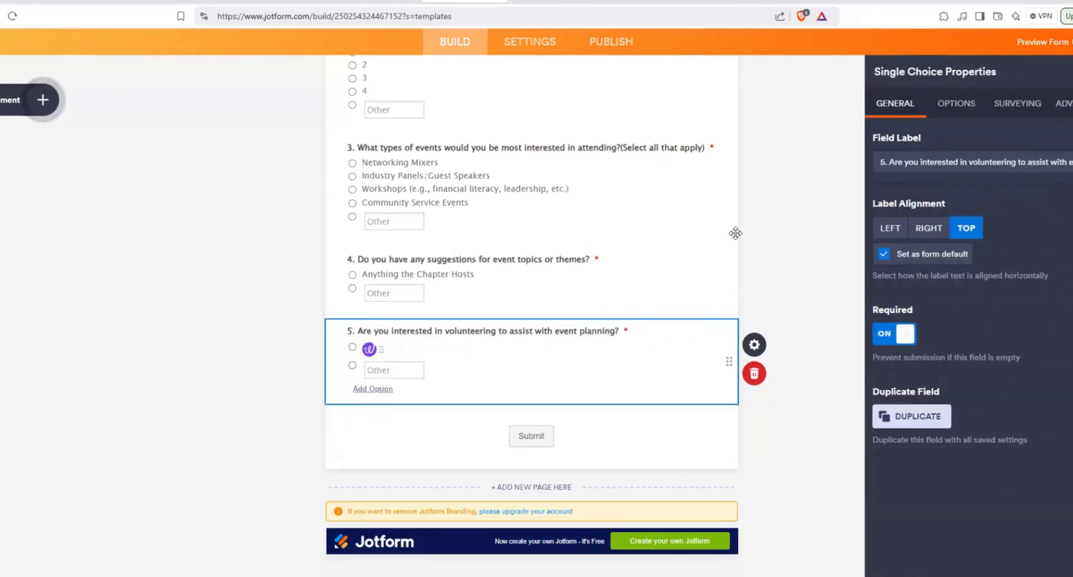
pyautogui.click(826, 234)
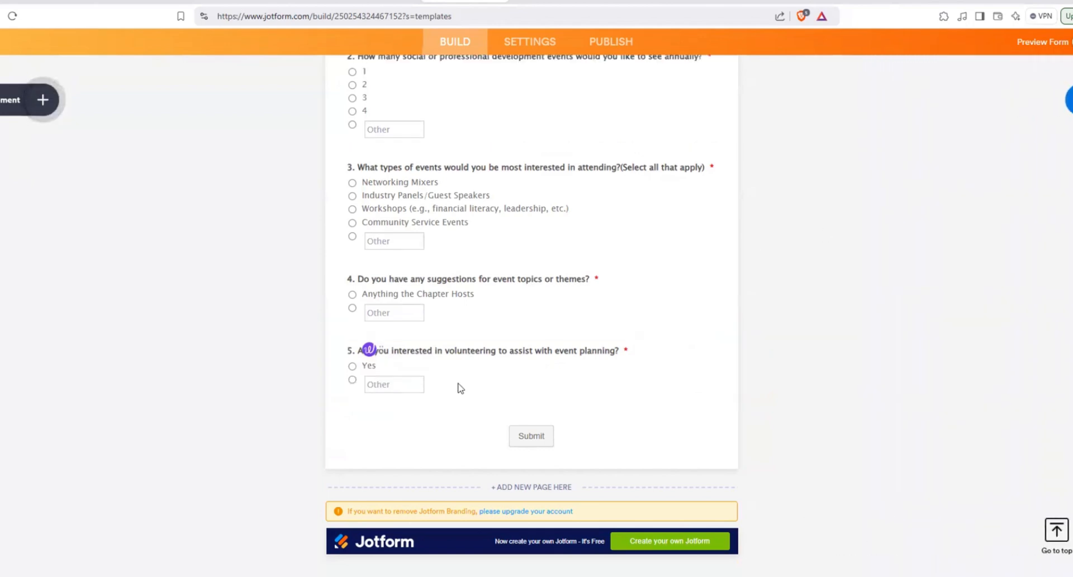
# Remove the Other option from the volunteering question and add "No" as its second answer option.
pyautogui.click(389, 387)
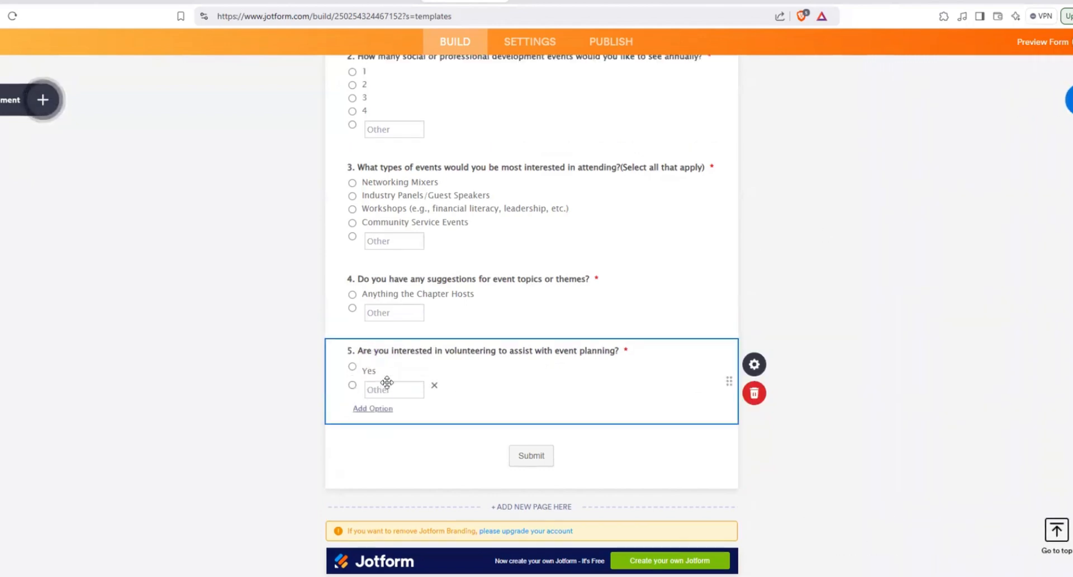
pyautogui.click(436, 387)
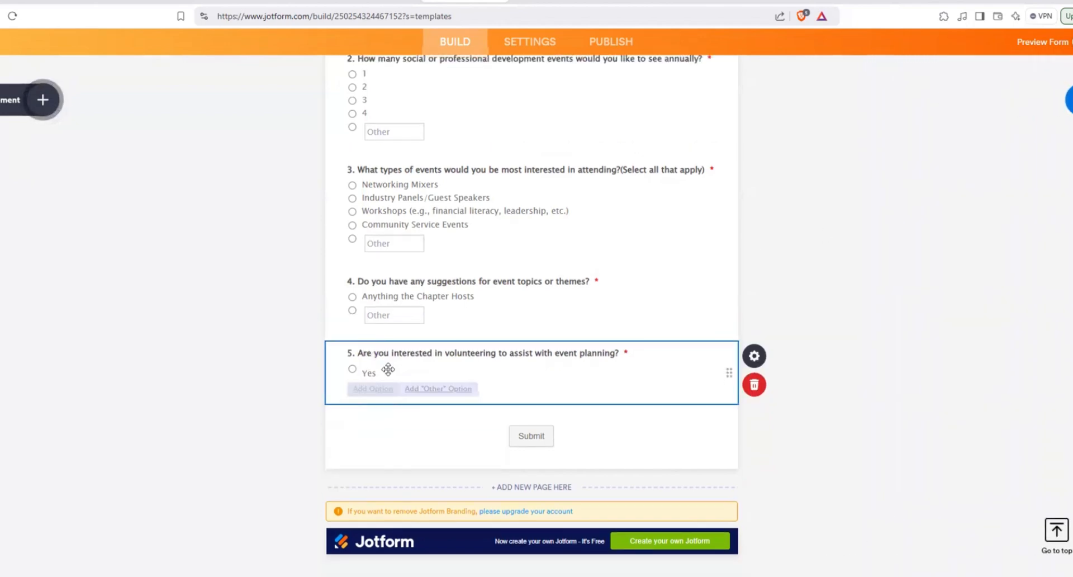
pyautogui.click(376, 394)
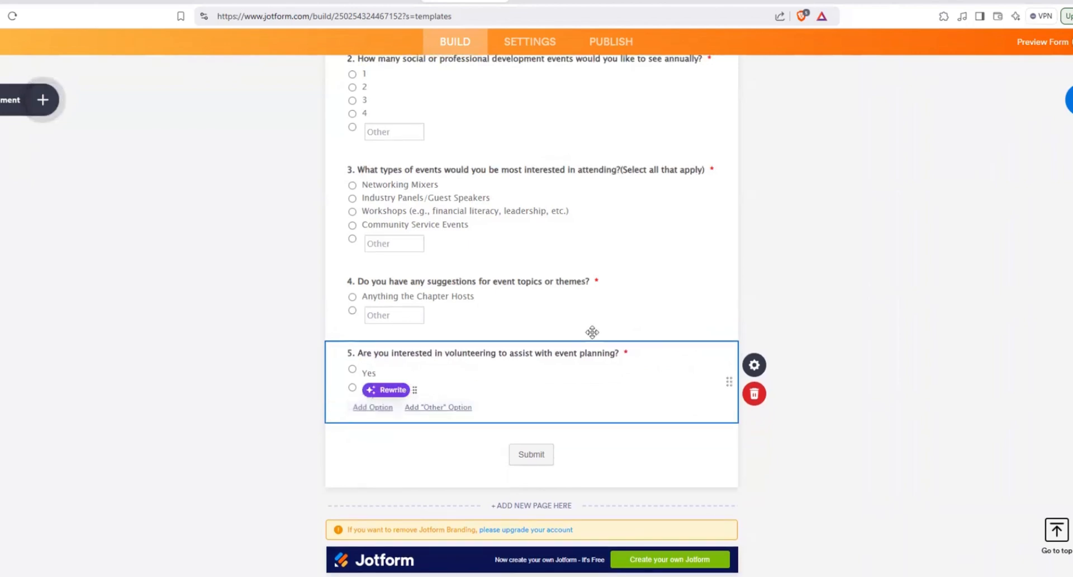
pyautogui.click(833, 363)
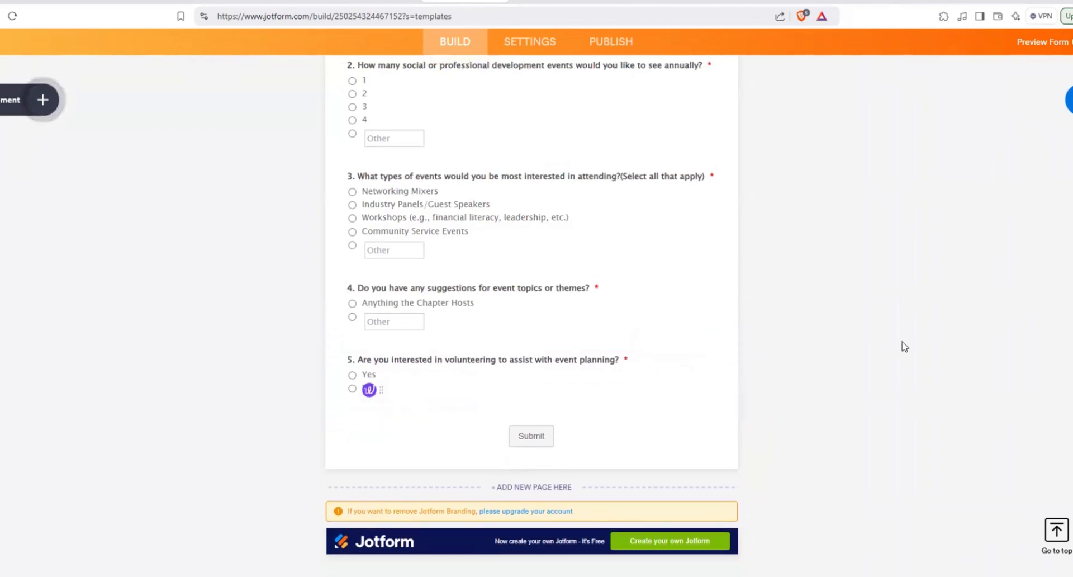
# Copy the line "6. Additional comments or suggestions:" from the Gmail message and return to the Jotform form builder.
pyautogui.click(360, 2)
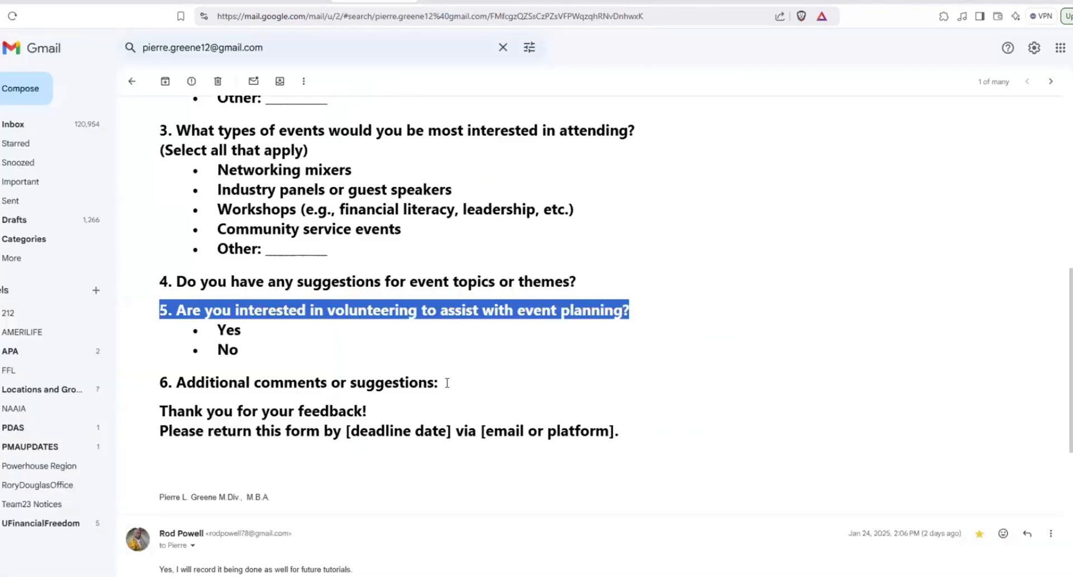
pyautogui.moveTo(451, 386); pyautogui.dragTo(137, 382)
pyautogui.hotkey('ctrl', 'c')
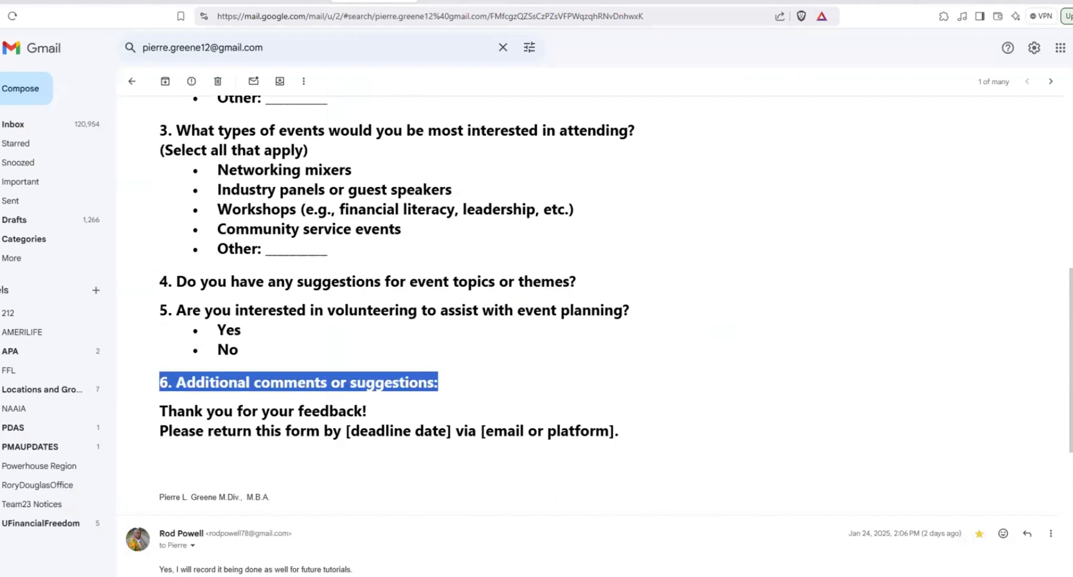
pyautogui.click(463, 2)
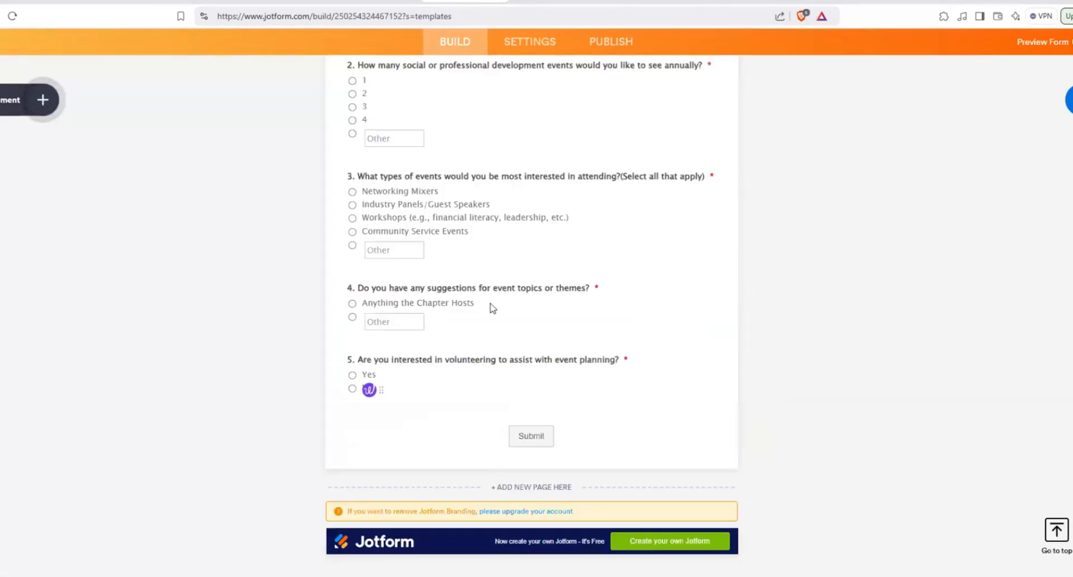
pyautogui.click(523, 375)
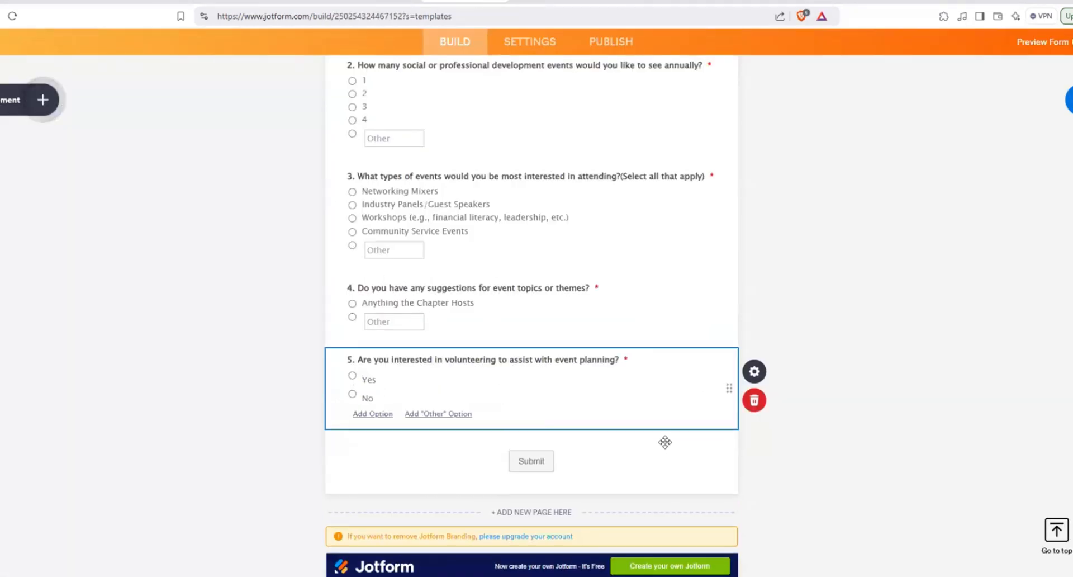
pyautogui.rightClick(620, 421)
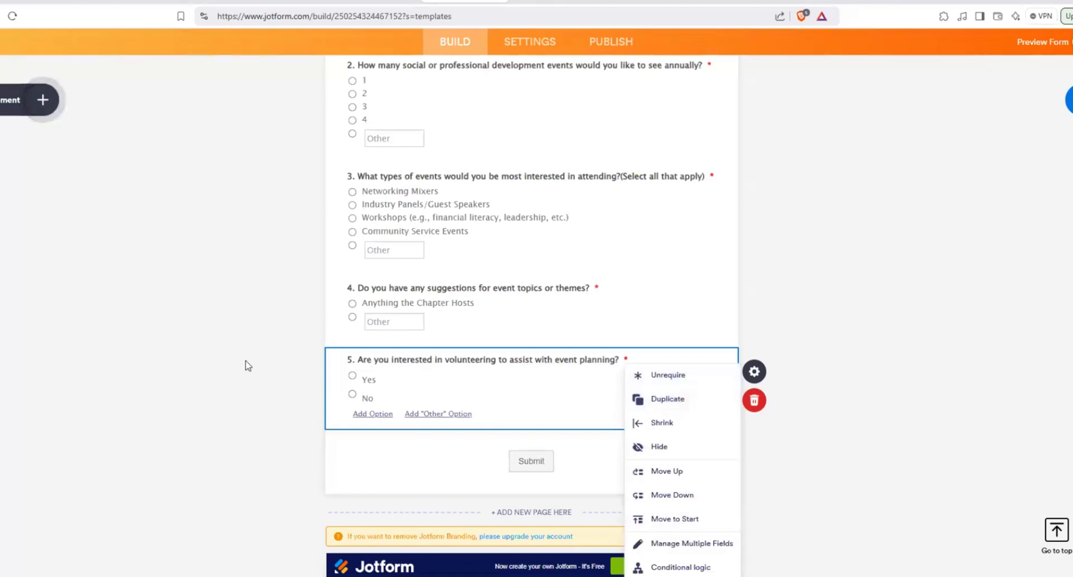
pyautogui.click(143, 363)
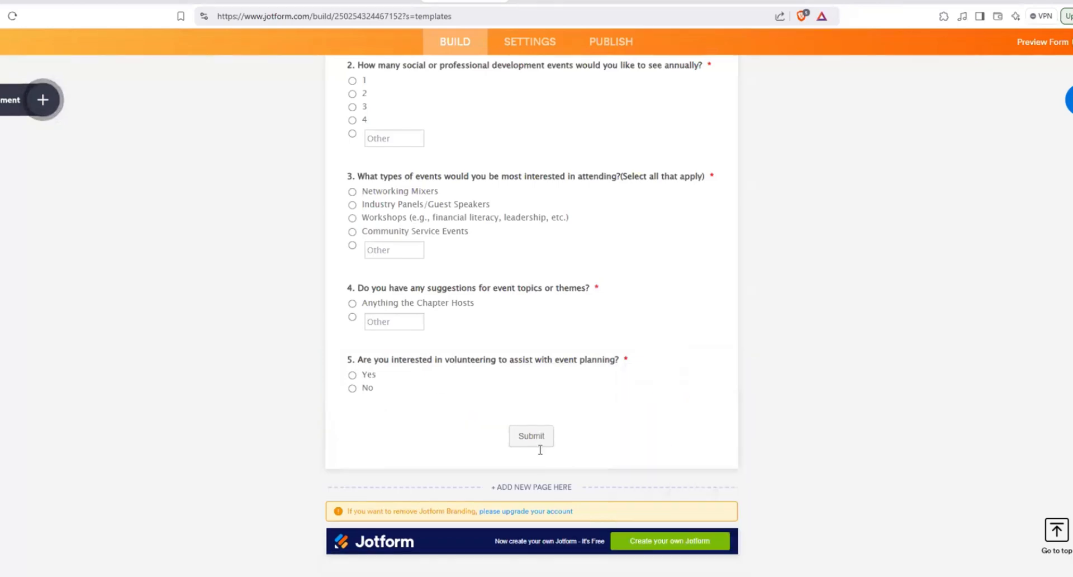
# Add a Long Text field to the form below the volunteering question.
pyautogui.click(40, 100)
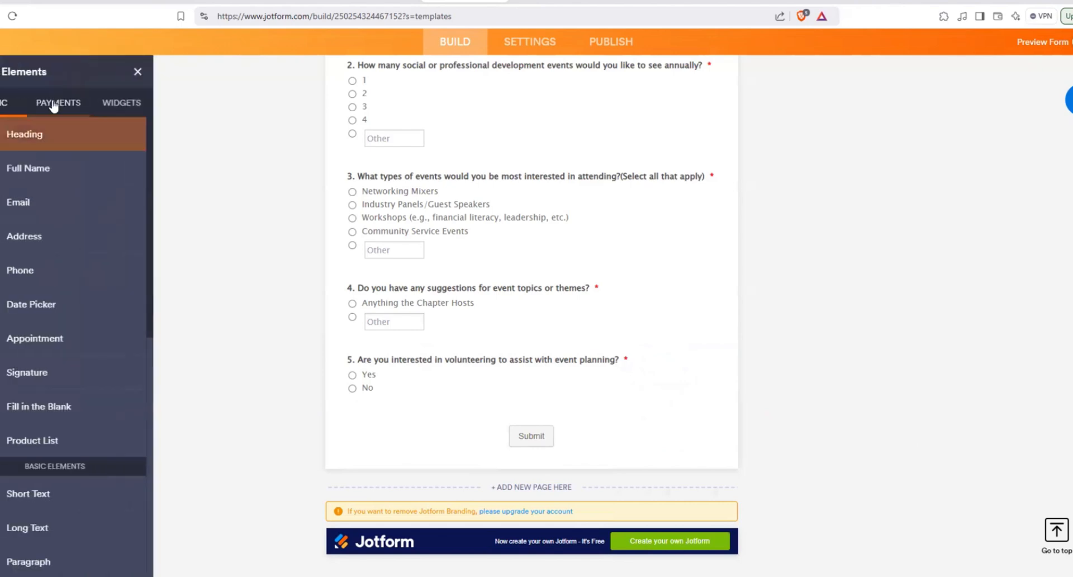
pyautogui.click(138, 74)
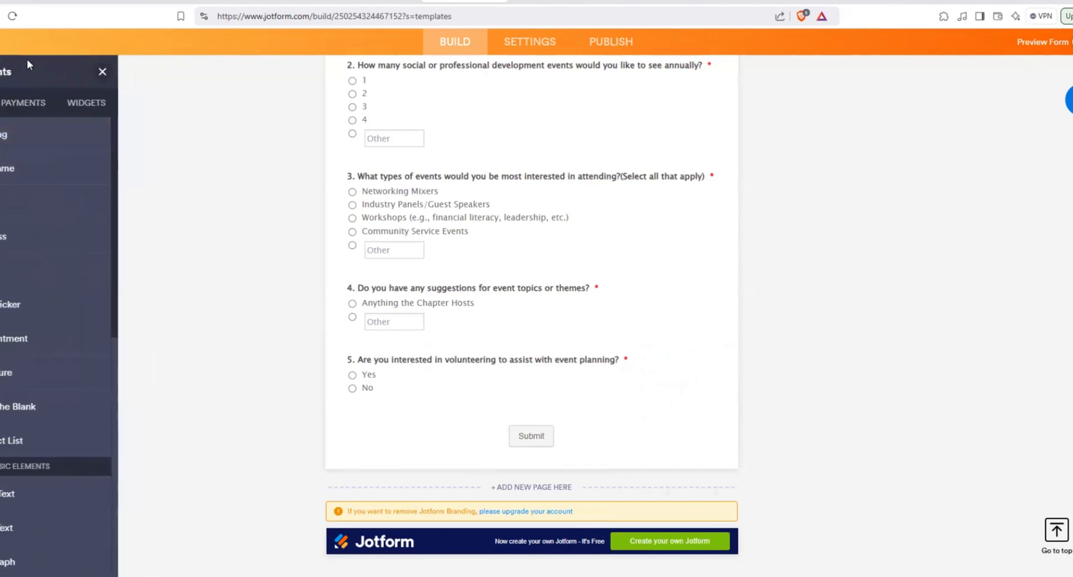
pyautogui.click(31, 101)
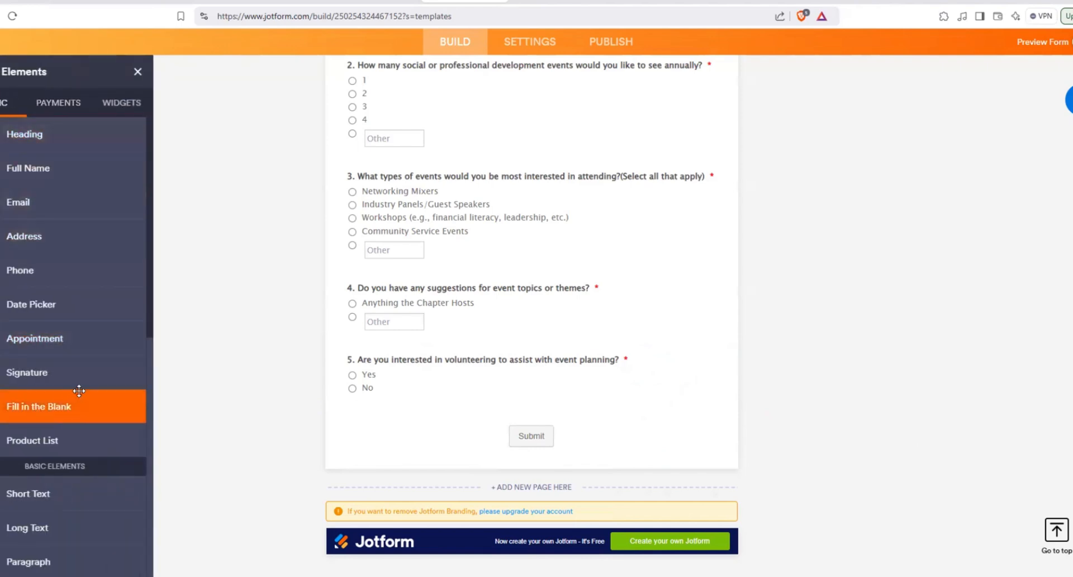
pyautogui.click(45, 530)
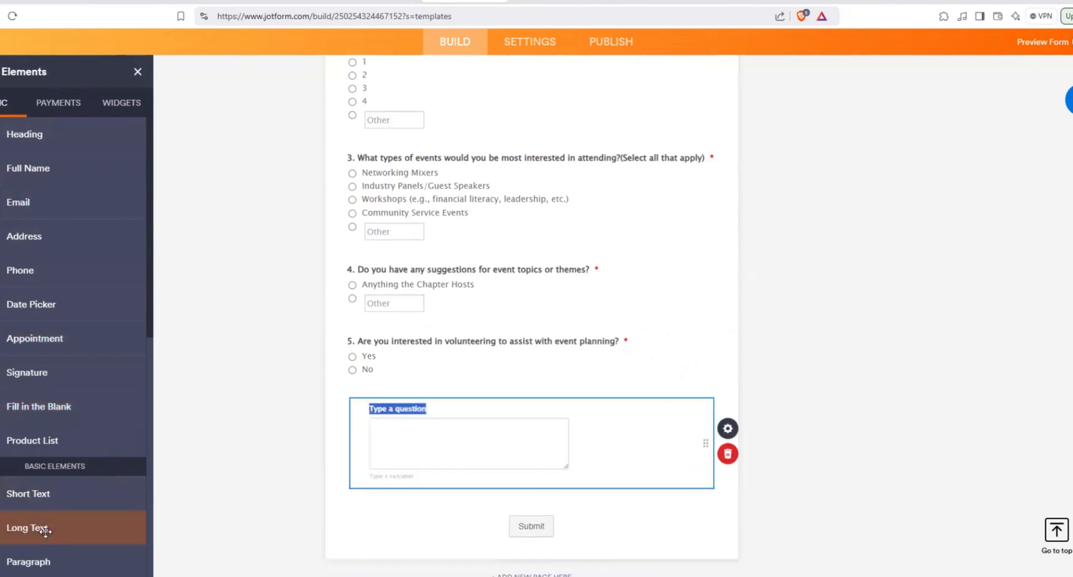
# Set the new long text field's title to the copied "6. Additional comments or suggestions:".
pyautogui.click(376, 1)
pyautogui.click(447, 3)
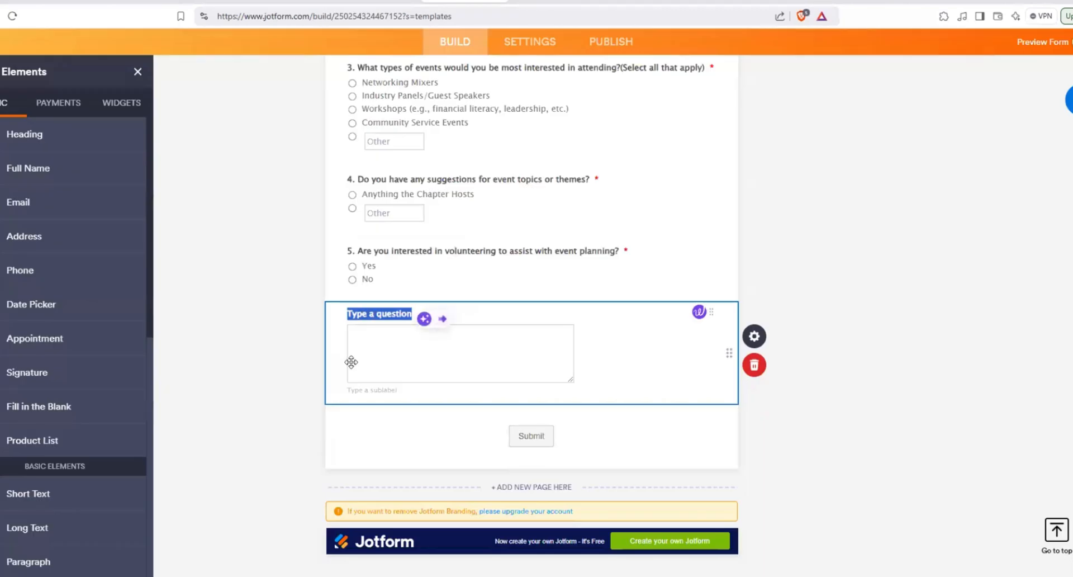
pyautogui.hotkey('ctrl', 'v')
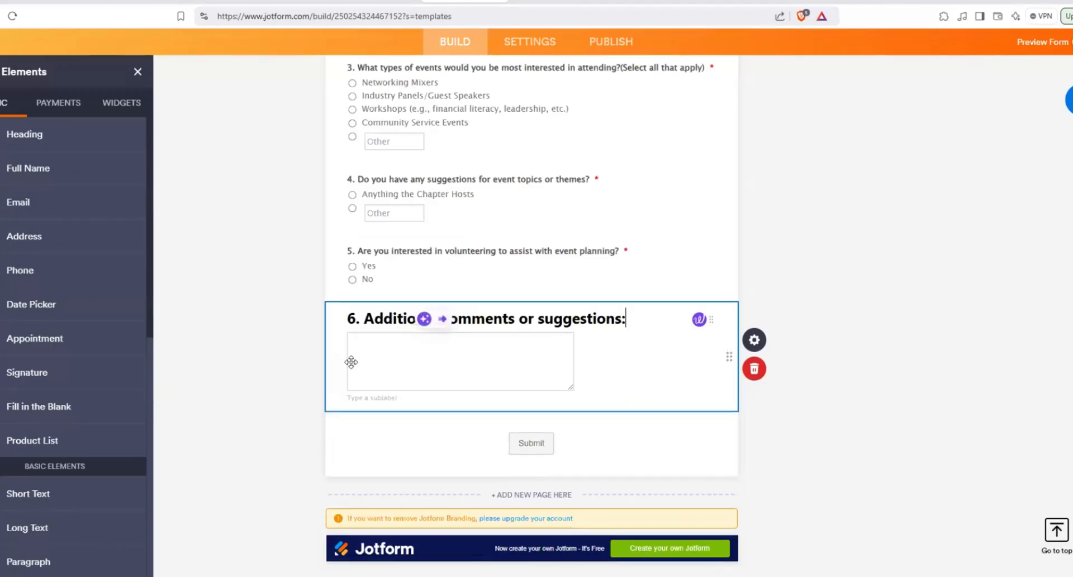
pyautogui.click(370, 397)
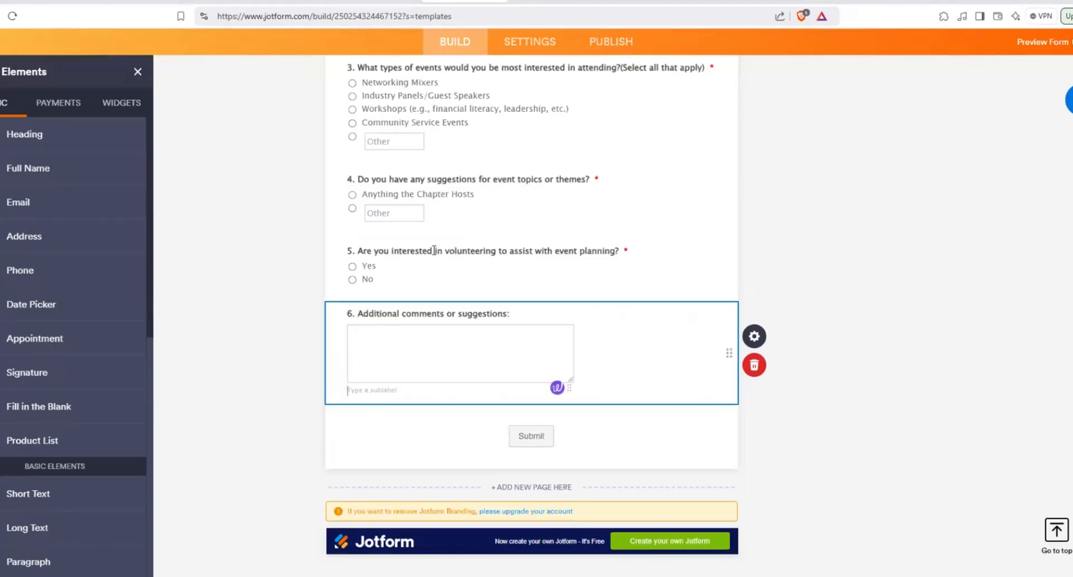
# Copy "Thank you for your feedback!" from the Gmail message and paste it as the sublabel of question 6 in Jotform.
pyautogui.click(367, 3)
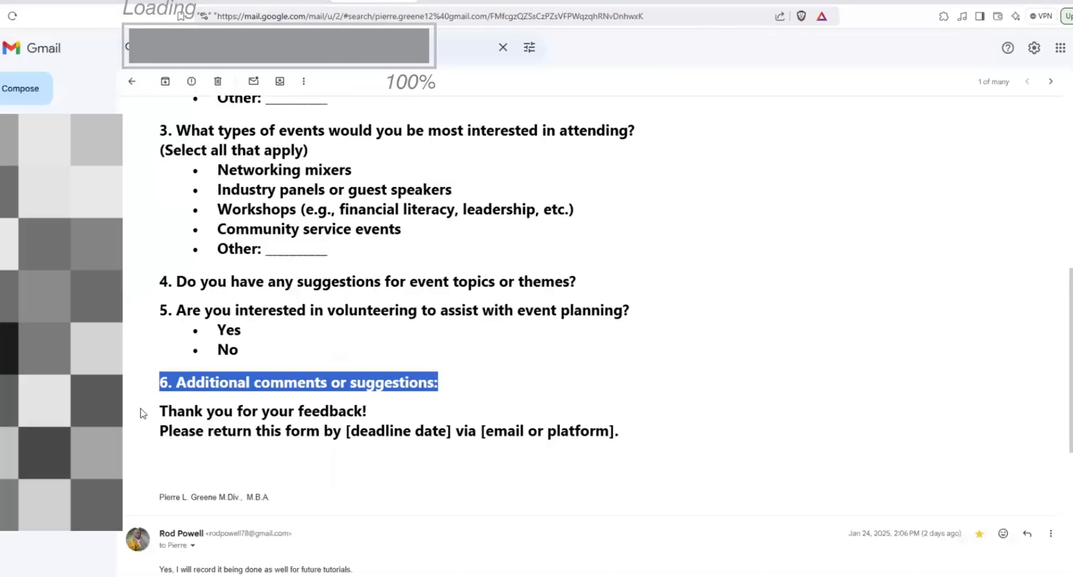
pyautogui.moveTo(161, 410); pyautogui.dragTo(382, 420)
pyautogui.hotkey('ctrl', 'c')
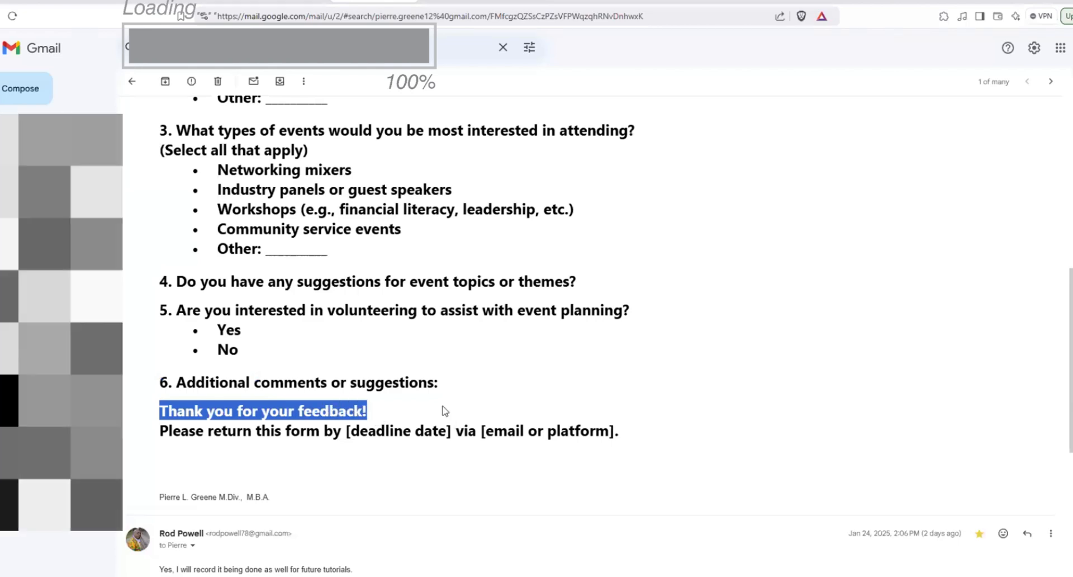
pyautogui.click(463, 2)
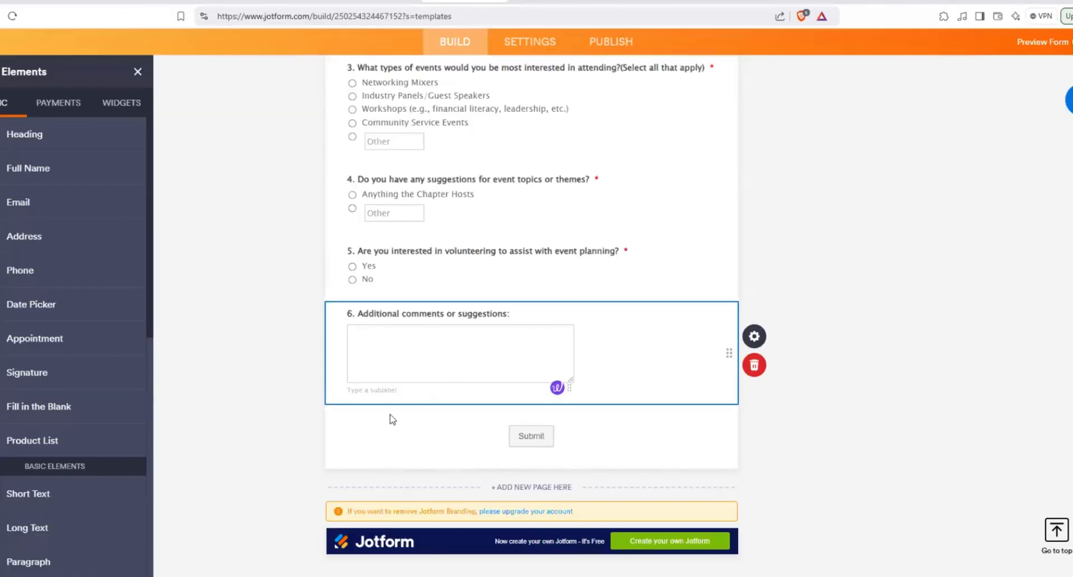
pyautogui.click(362, 442)
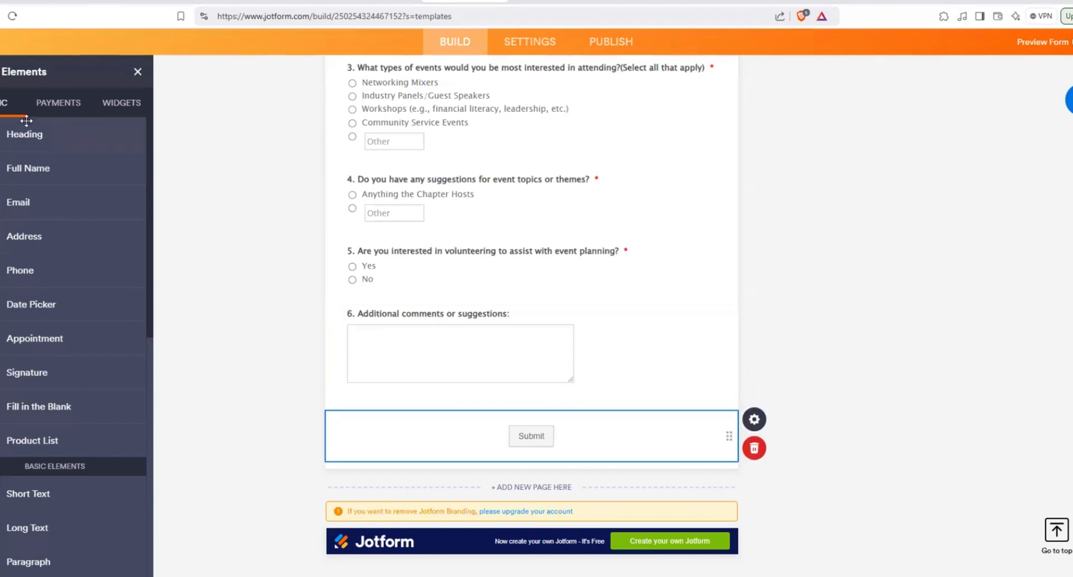
pyautogui.click(472, 387)
pyautogui.hotkey('ctrl', 'v')
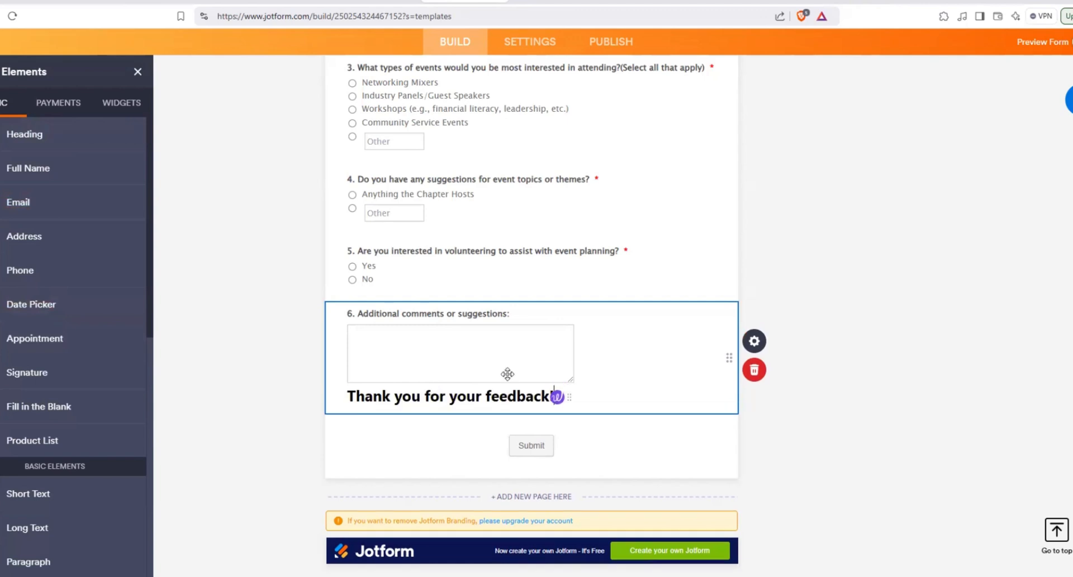
pyautogui.click(824, 411)
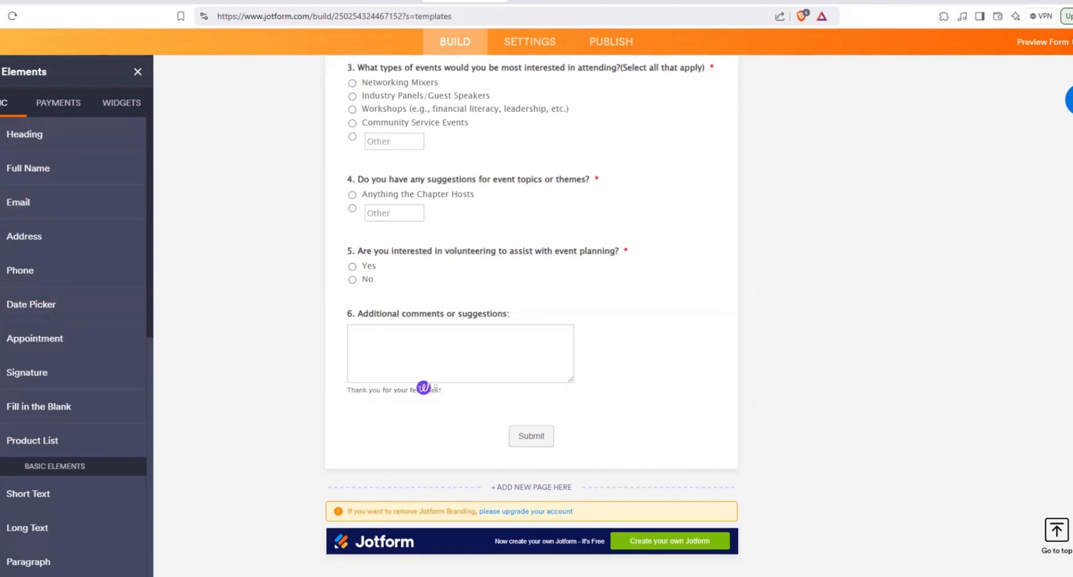
# Change the form's title in the form settings to "NAAIA Central Virginia Chapter Event Input Form", taking the wording from the Gmail message.
pyautogui.scroll(10, 531, 313)
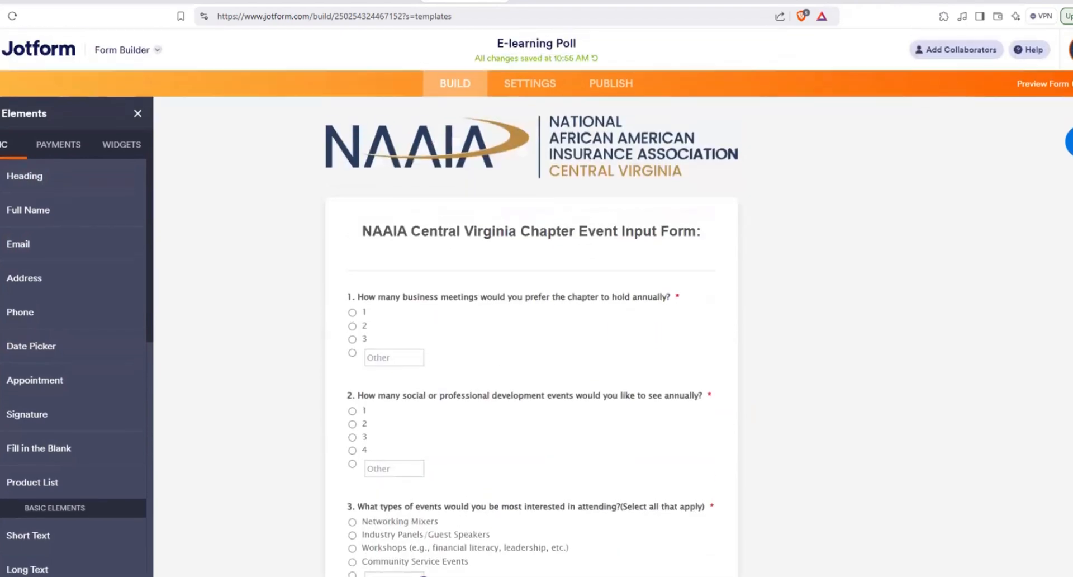
pyautogui.click(530, 94)
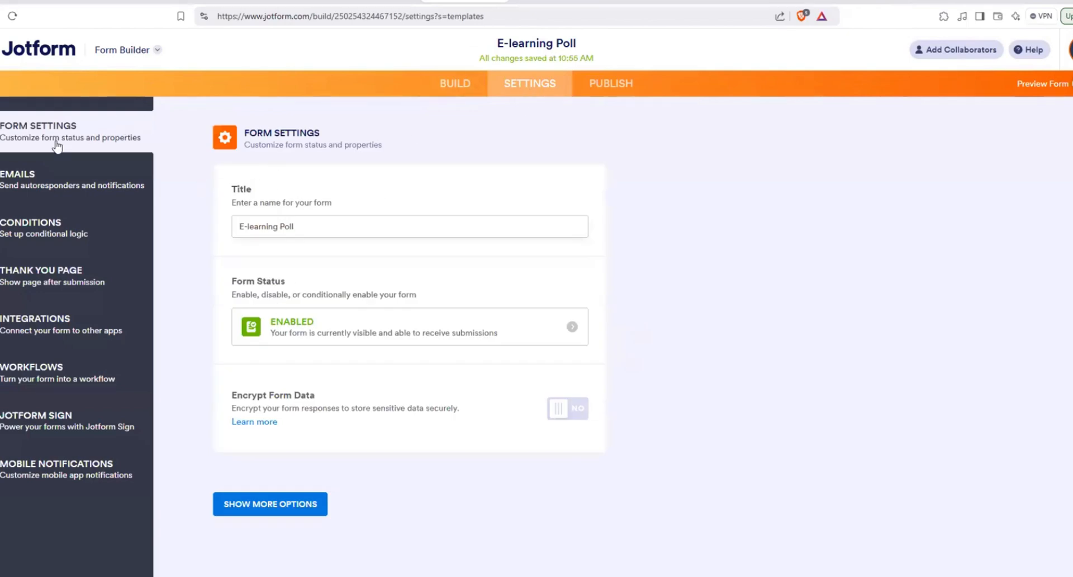
pyautogui.tripleClick(299, 233)
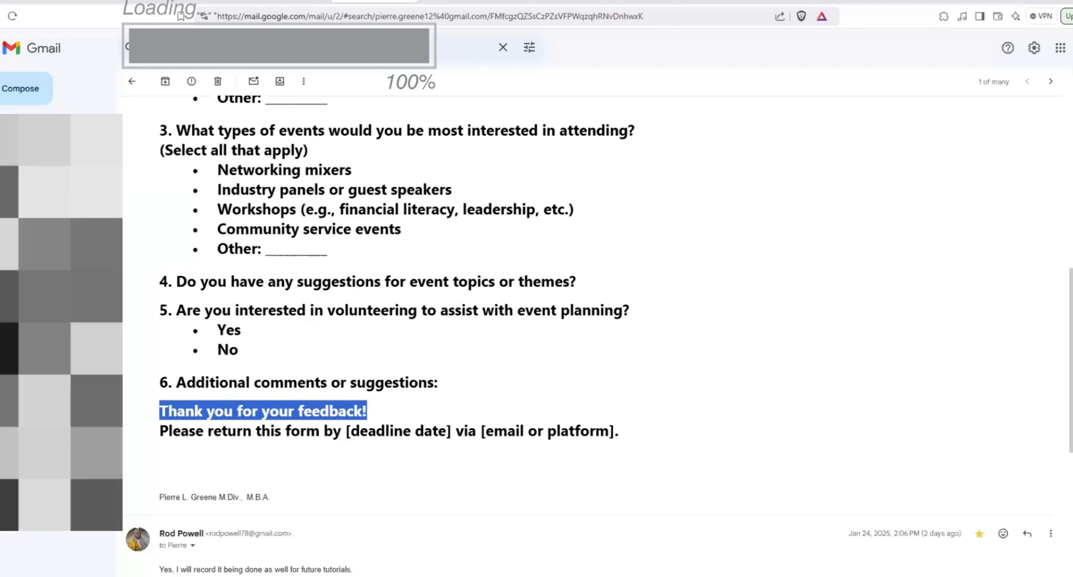
pyautogui.scroll(10, 1057, 145)
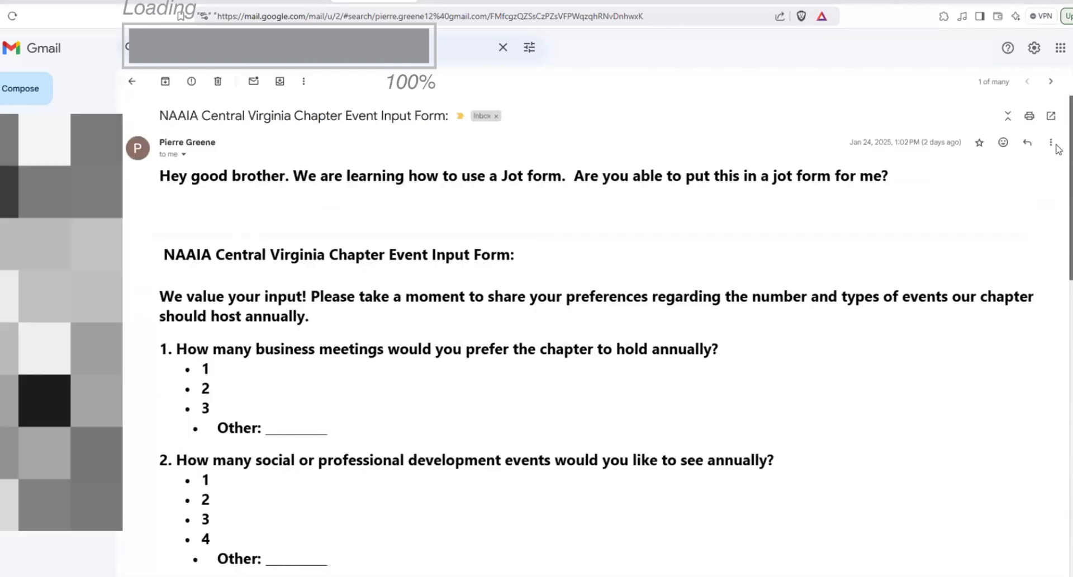
pyautogui.tripleClick(364, 246)
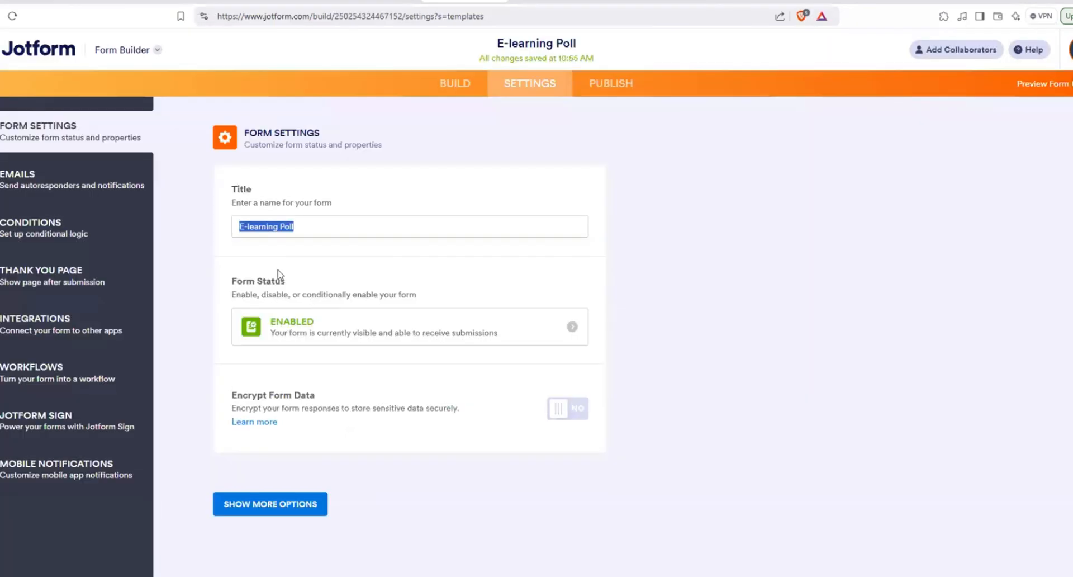
pyautogui.write('NAAIA Central Virginia Chapter Event Input Form:')
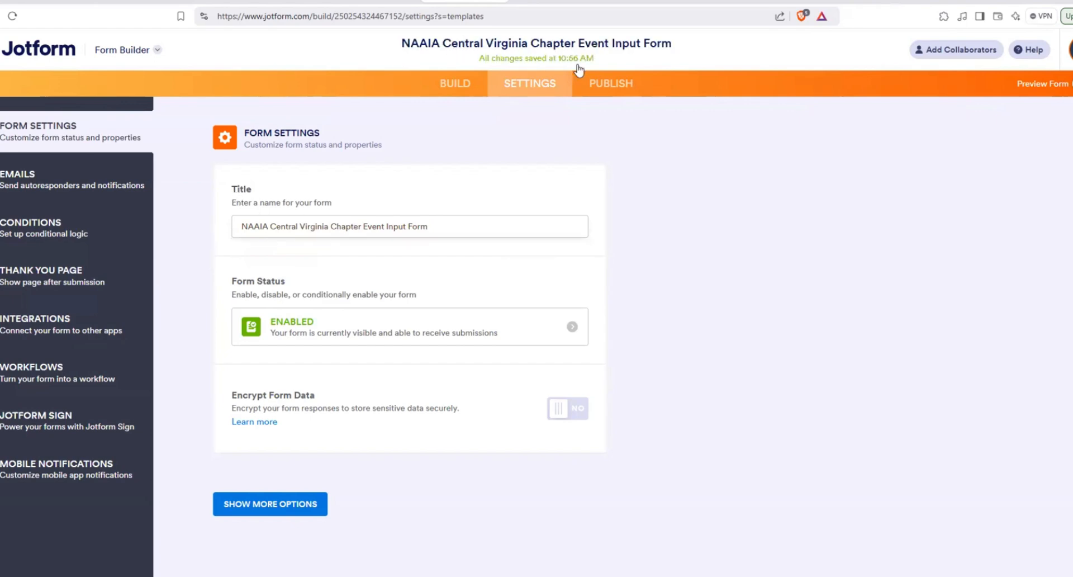
pyautogui.click(37, 184)
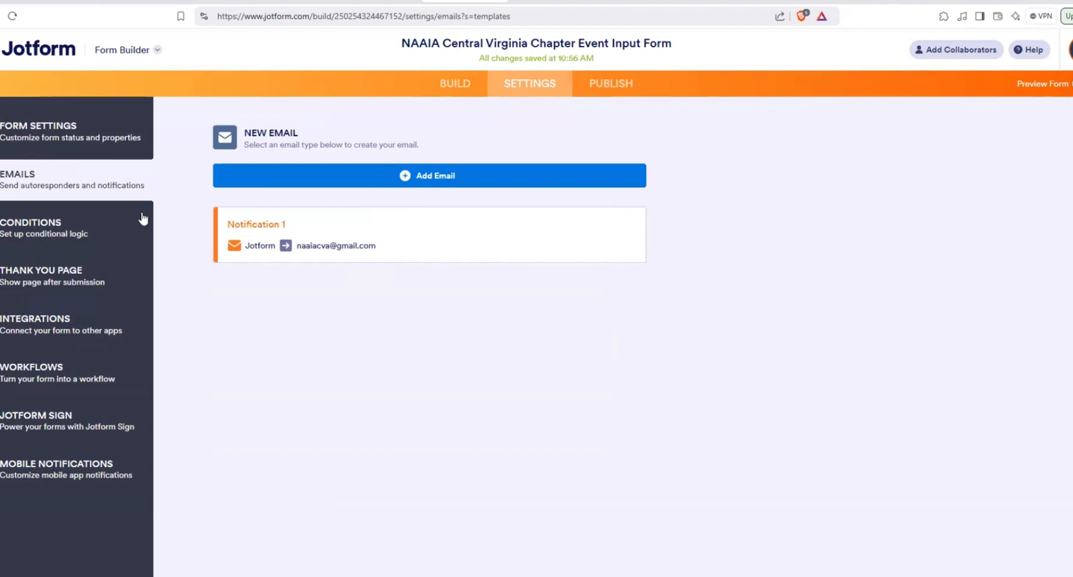
pyautogui.click(46, 224)
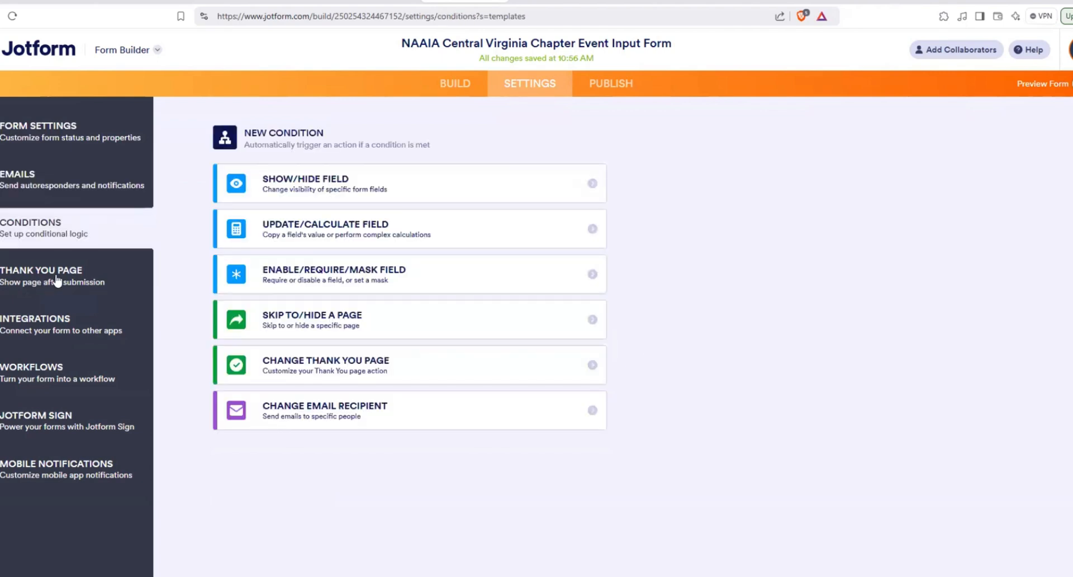
pyautogui.click(58, 280)
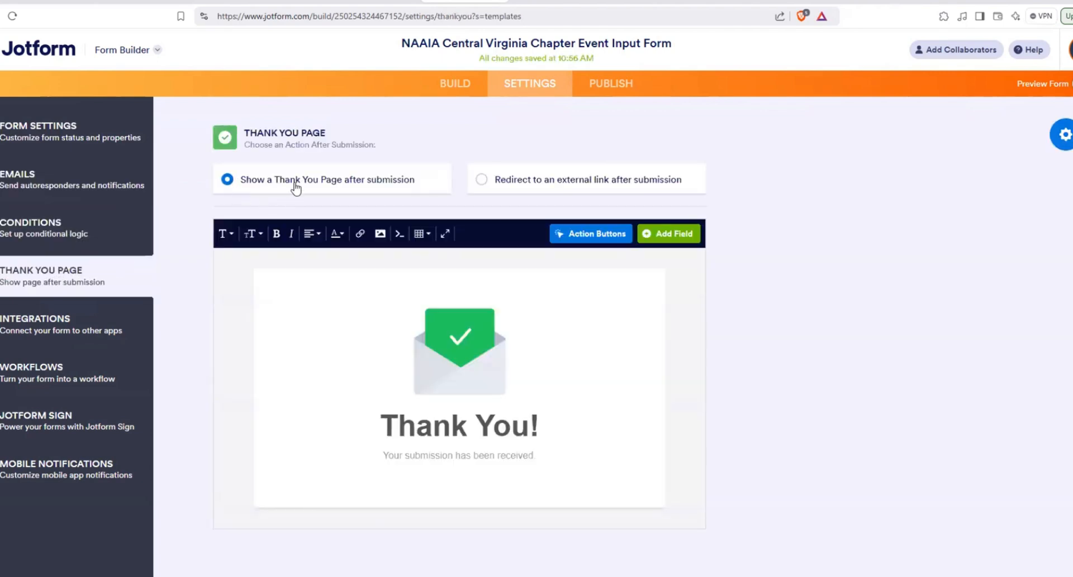
pyautogui.click(481, 181)
pyautogui.click(314, 251)
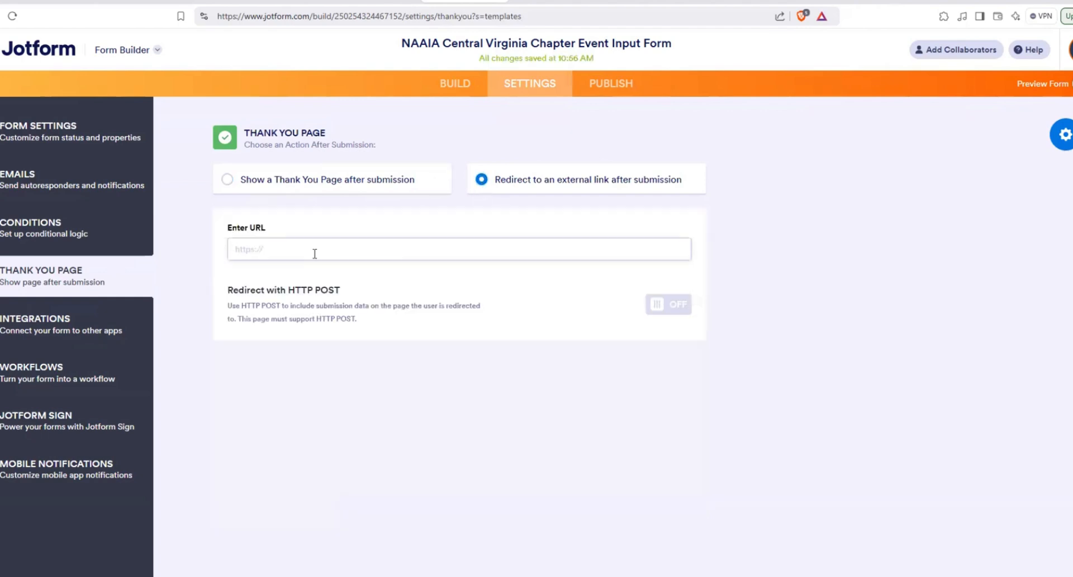
pyautogui.write('www.naaiacva')
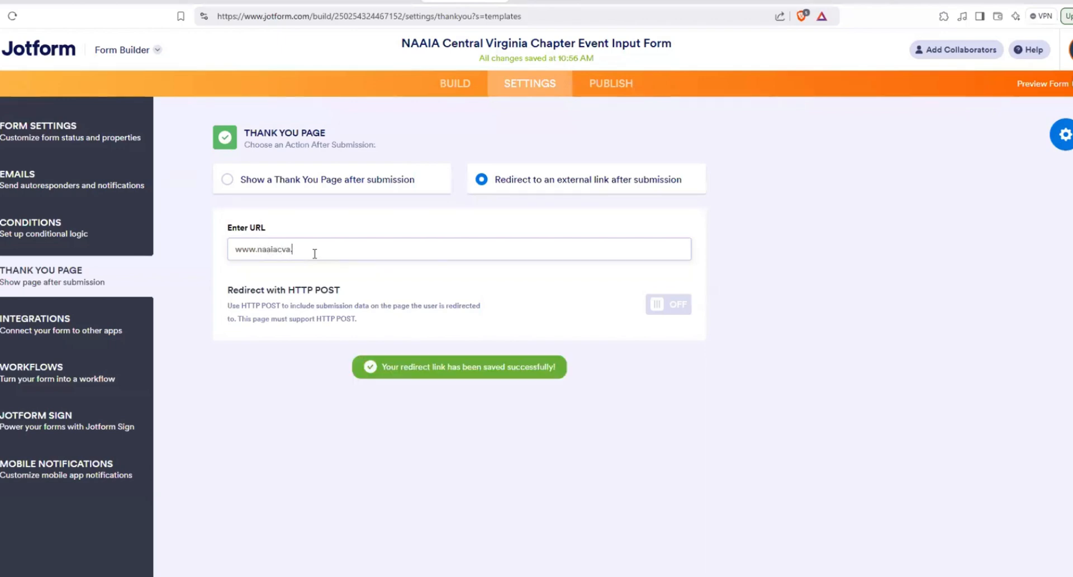
pyautogui.write('.org')
pyautogui.click(228, 377)
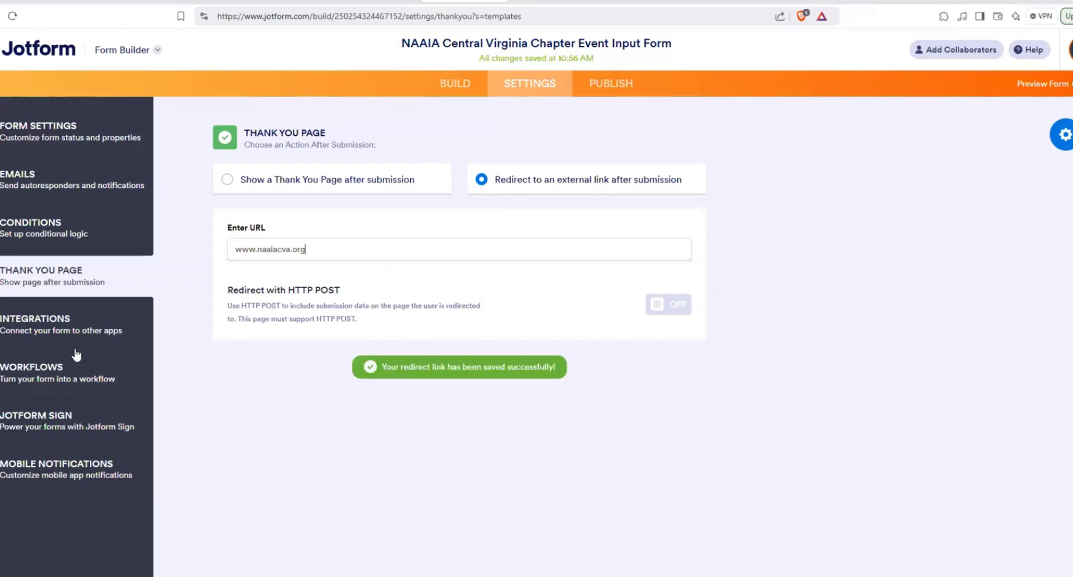
pyautogui.click(49, 332)
pyautogui.click(31, 383)
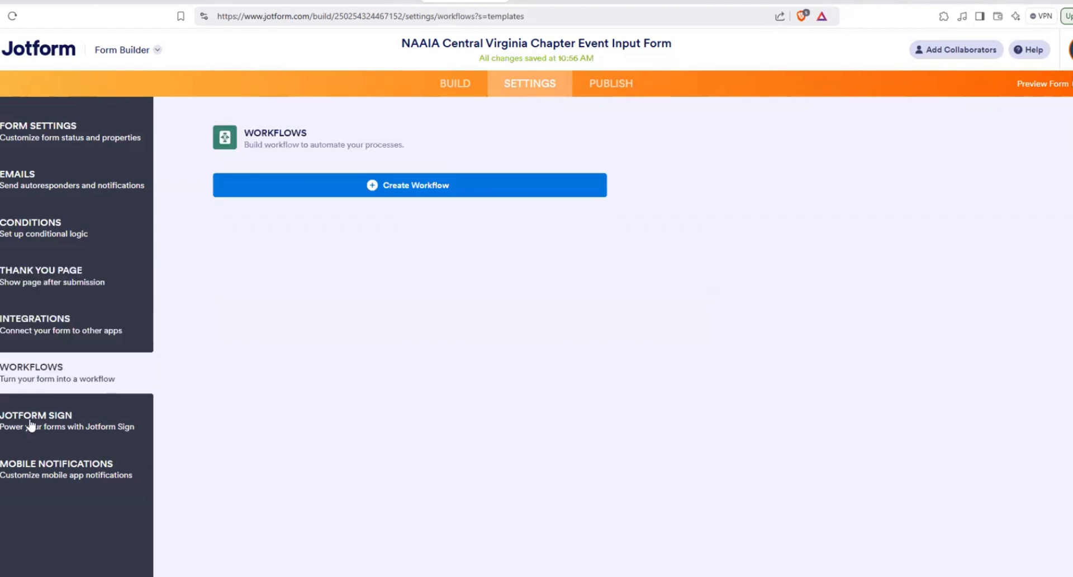
pyautogui.click(58, 154)
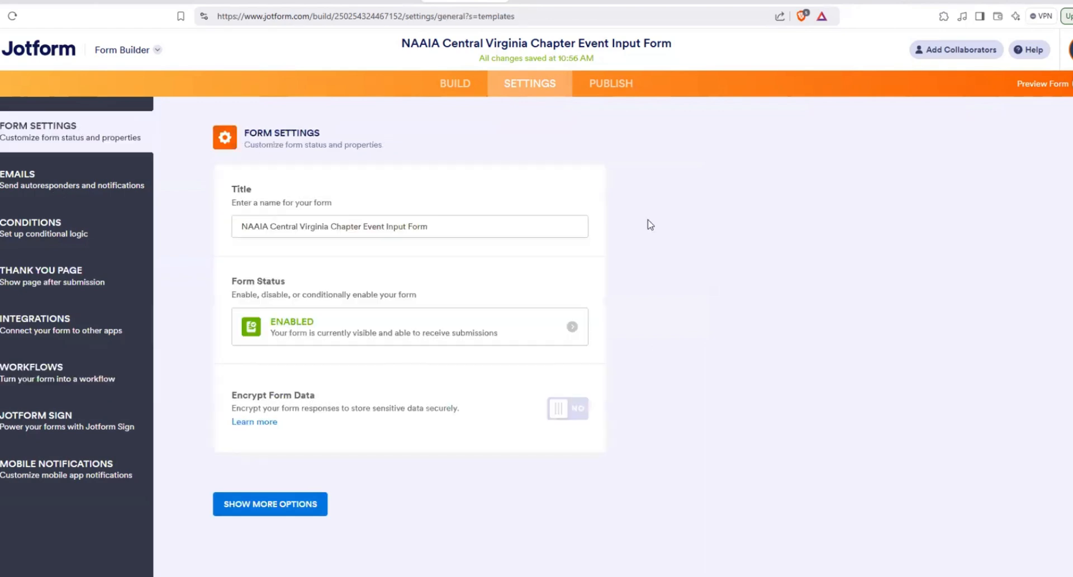
# Copy the form's direct share link and view the published form in a new browser tab before returning to the builder.
pyautogui.click(611, 94)
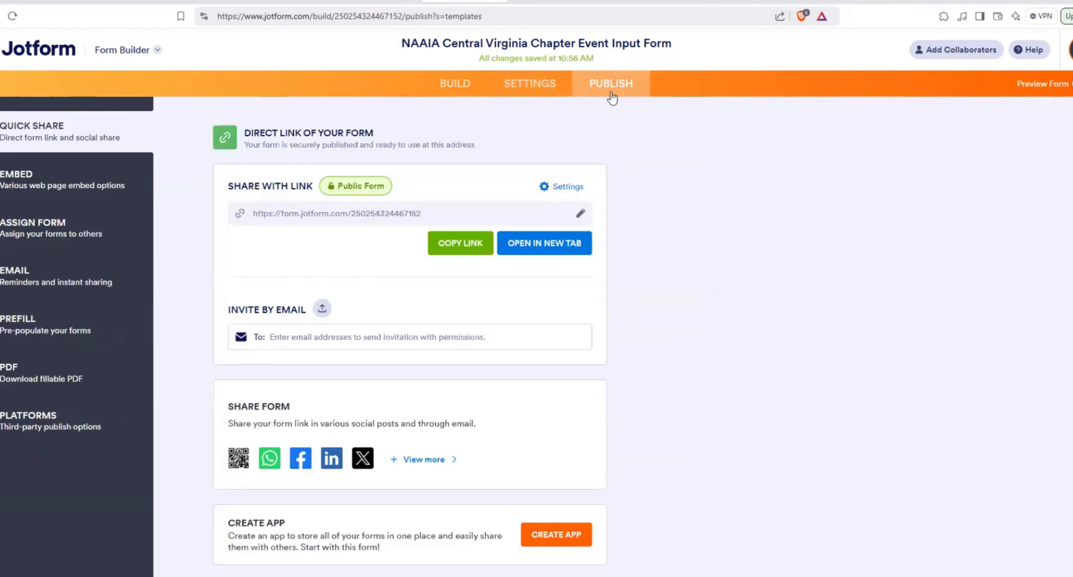
pyautogui.click(447, 249)
pyautogui.click(529, 246)
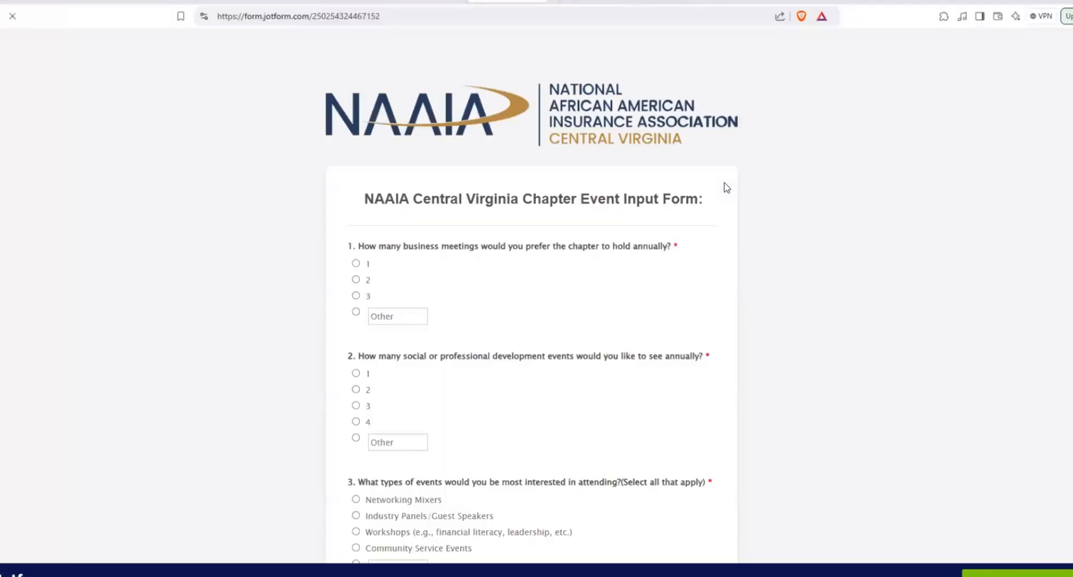
pyautogui.click(421, 1)
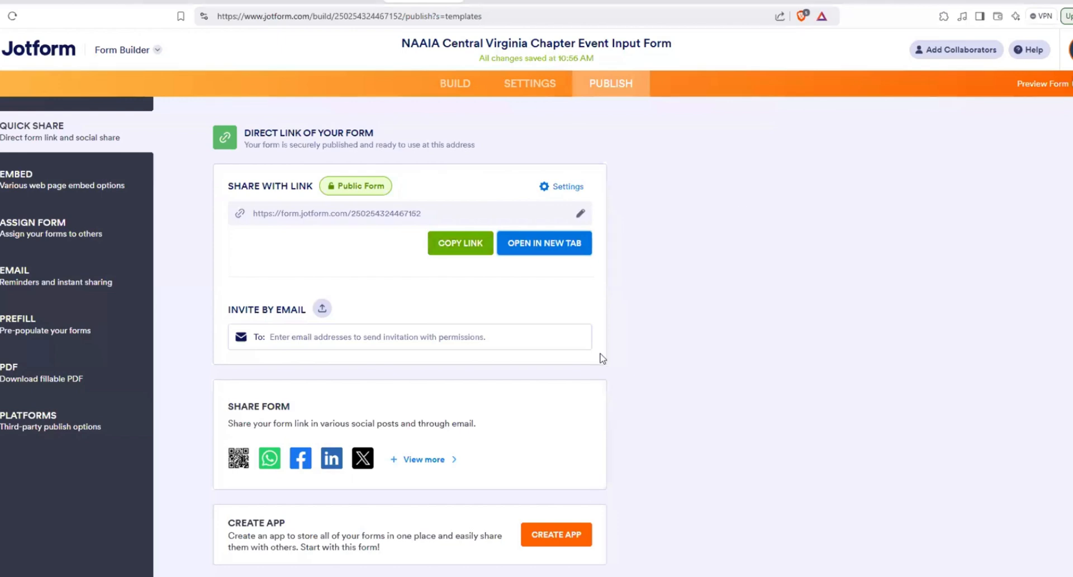
# Return to editing the form's questions and close the list of form elements.
pyautogui.click(467, 86)
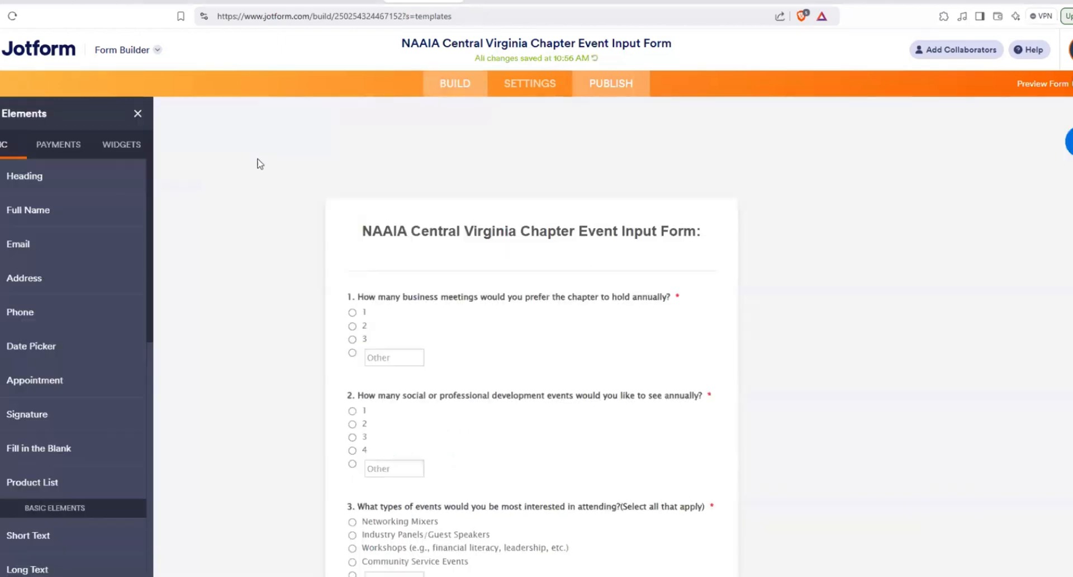
pyautogui.click(137, 114)
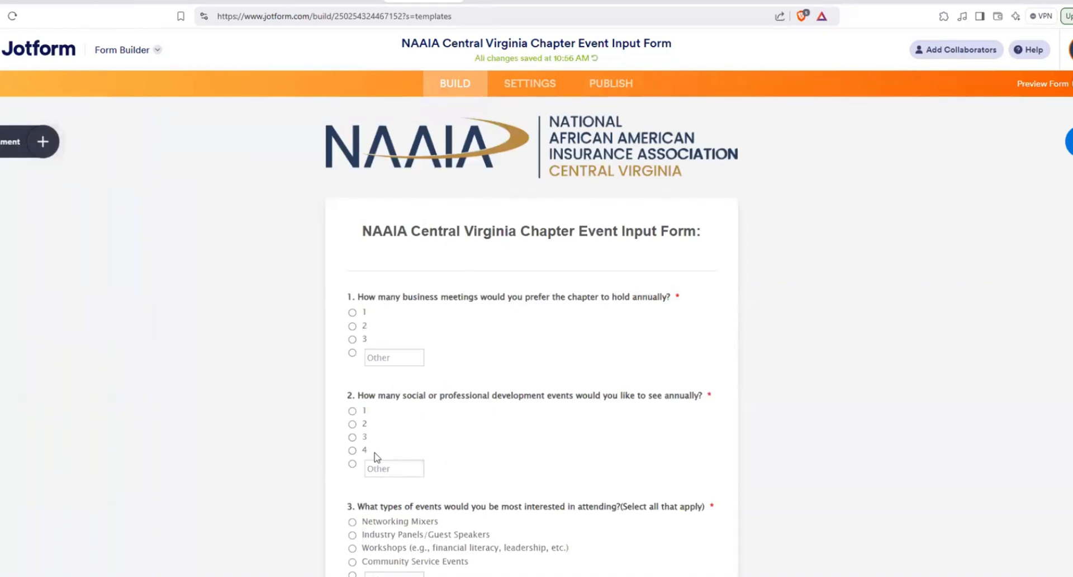